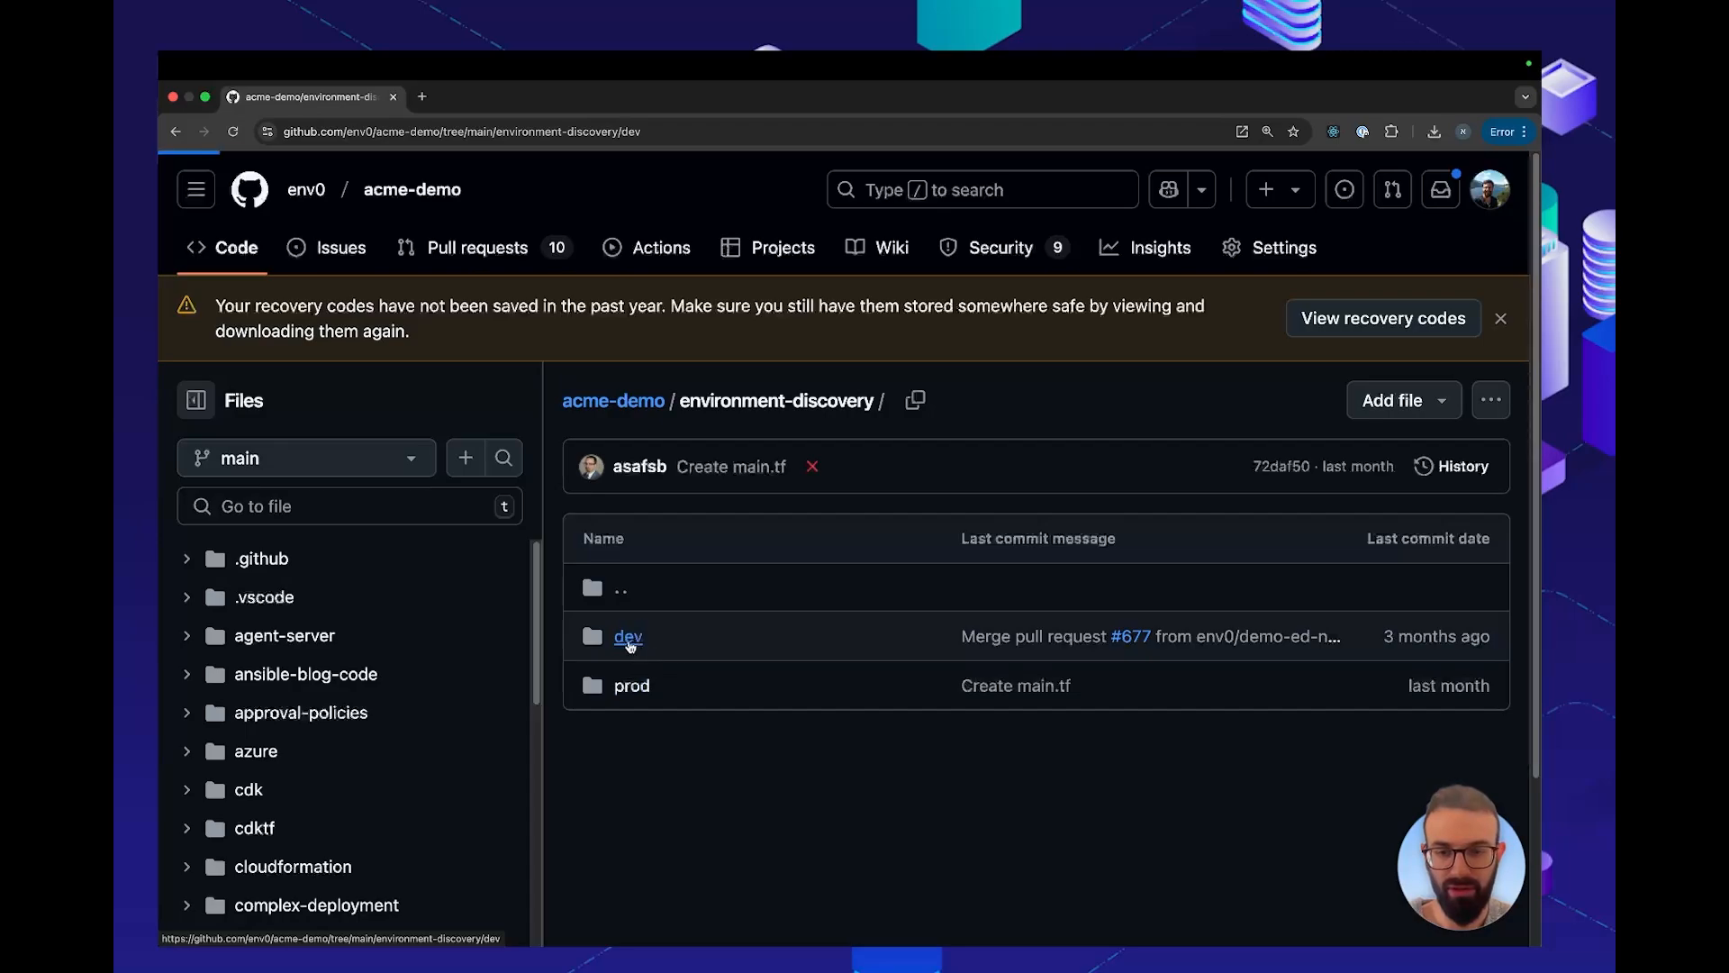
Open backend.tf in the dev/ec2-iota folder and highlight its whole S3 backend block
scroll(630, 645, "down", 3)
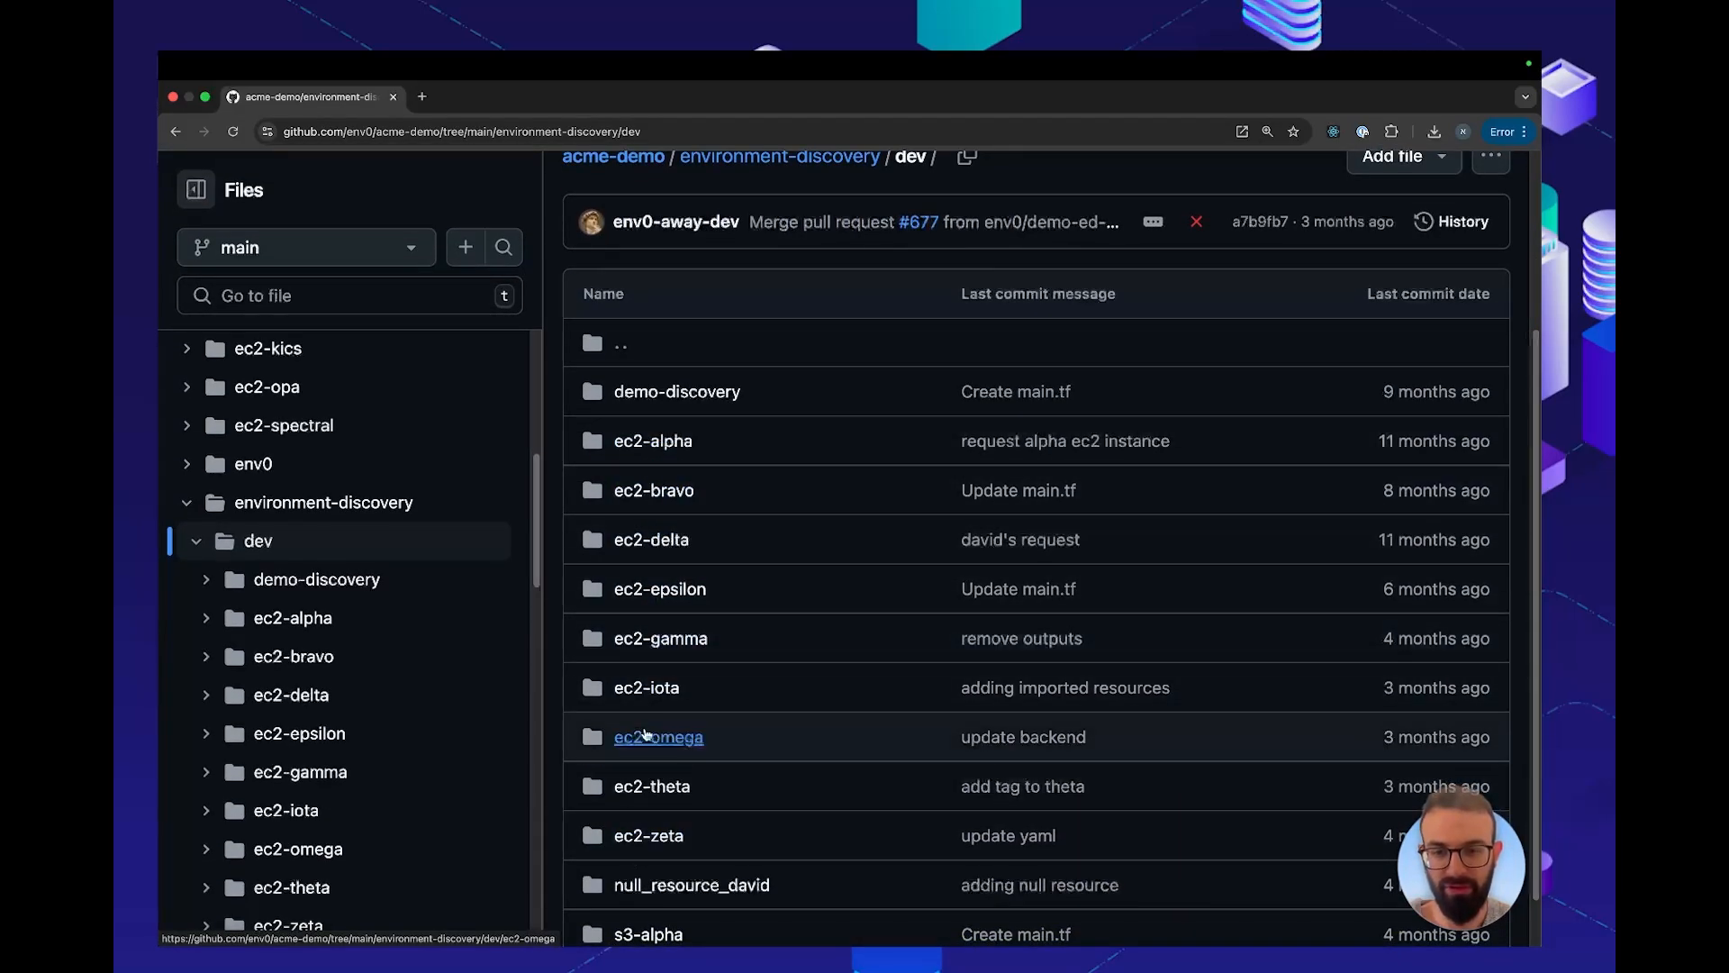
left_click(654, 689)
scroll(659, 696, "up", 3)
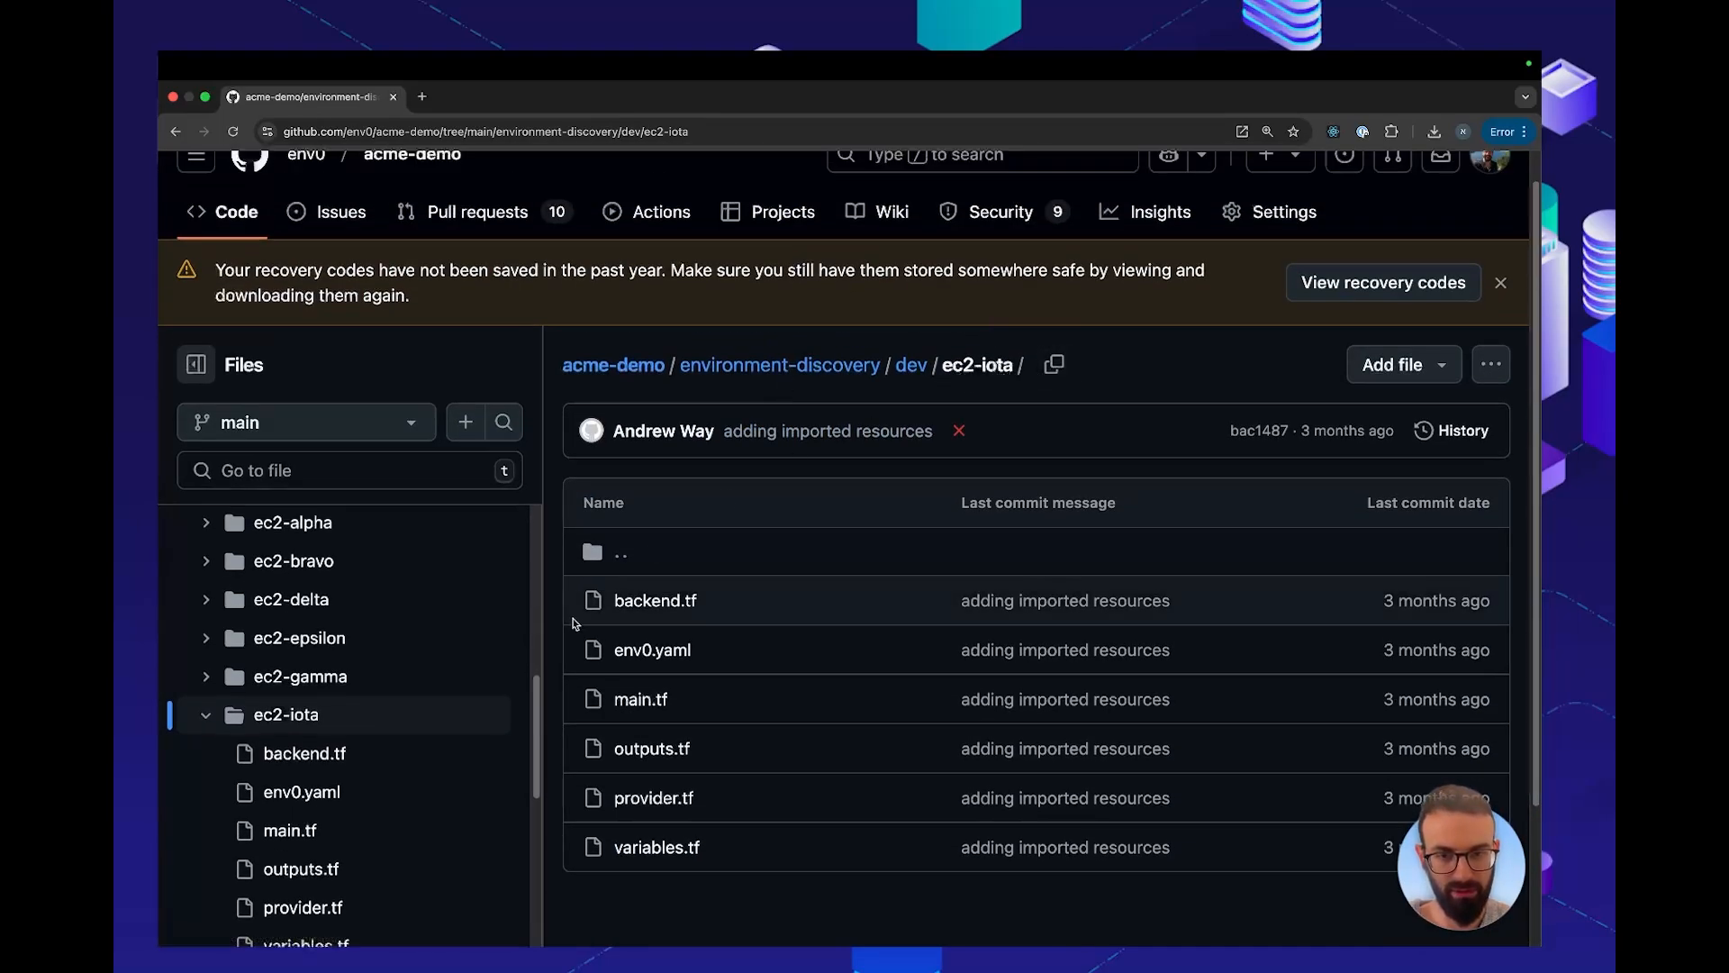
left_click(666, 601)
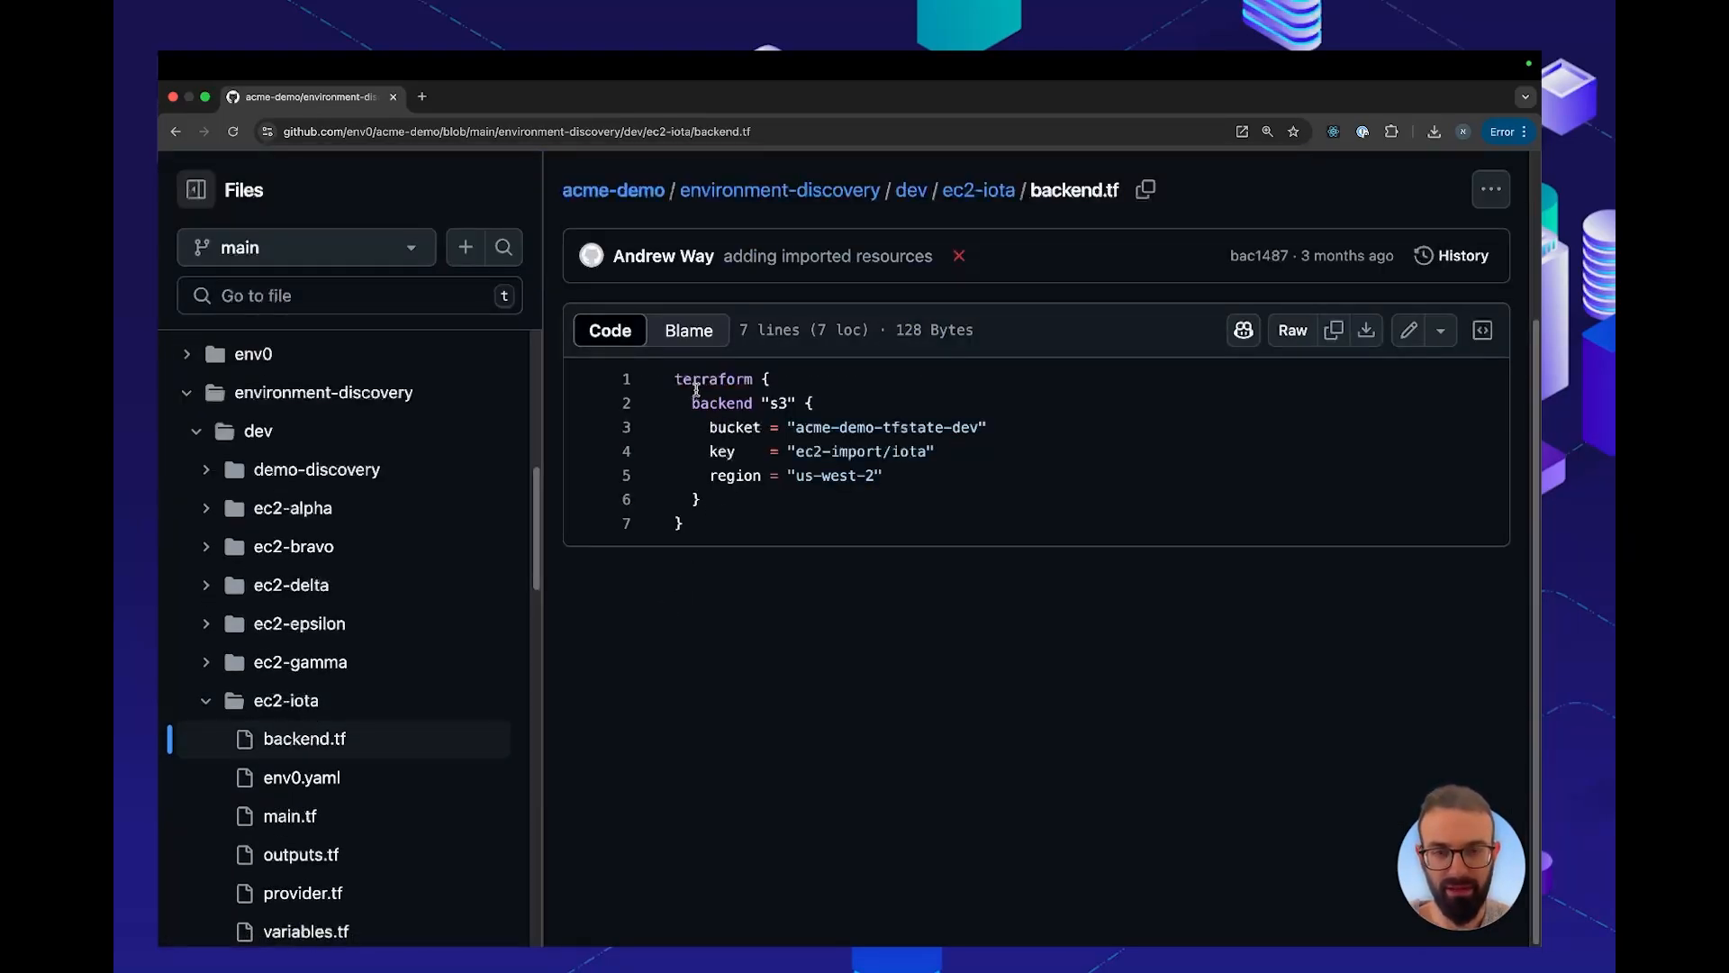
left_click_drag(679, 376, 711, 528)
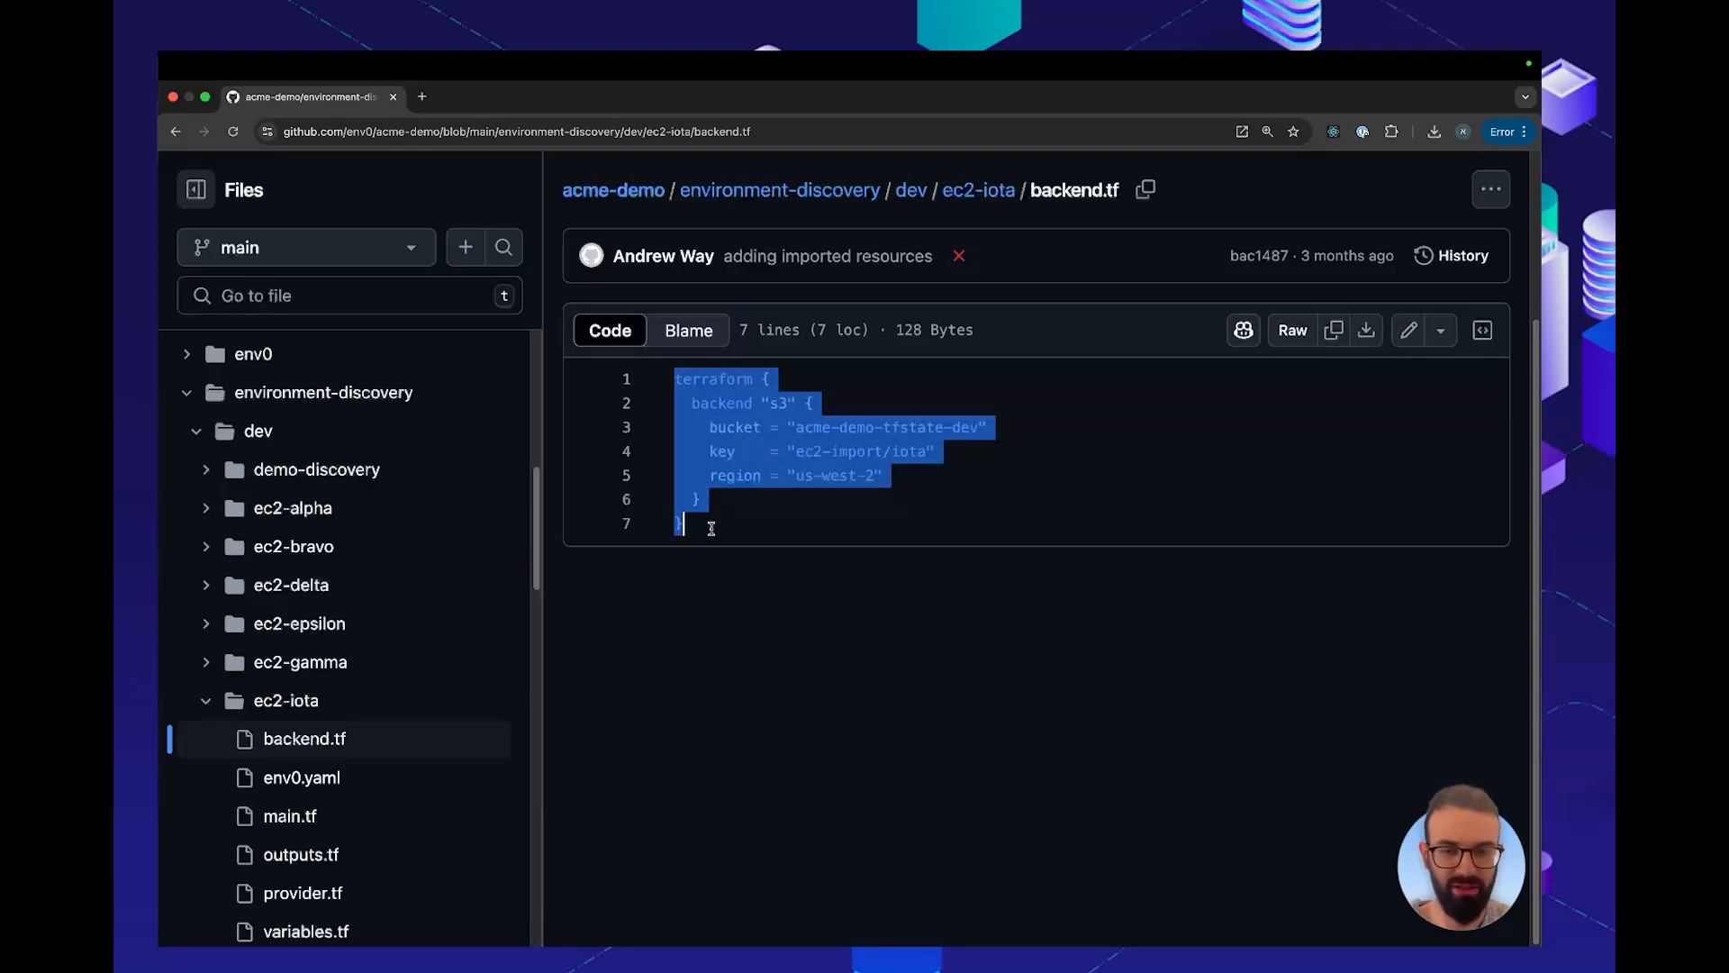
Open main.tf from the ec2-iota folder and examine the acme-ec2 module block
left_click(981, 193)
left_click(642, 531)
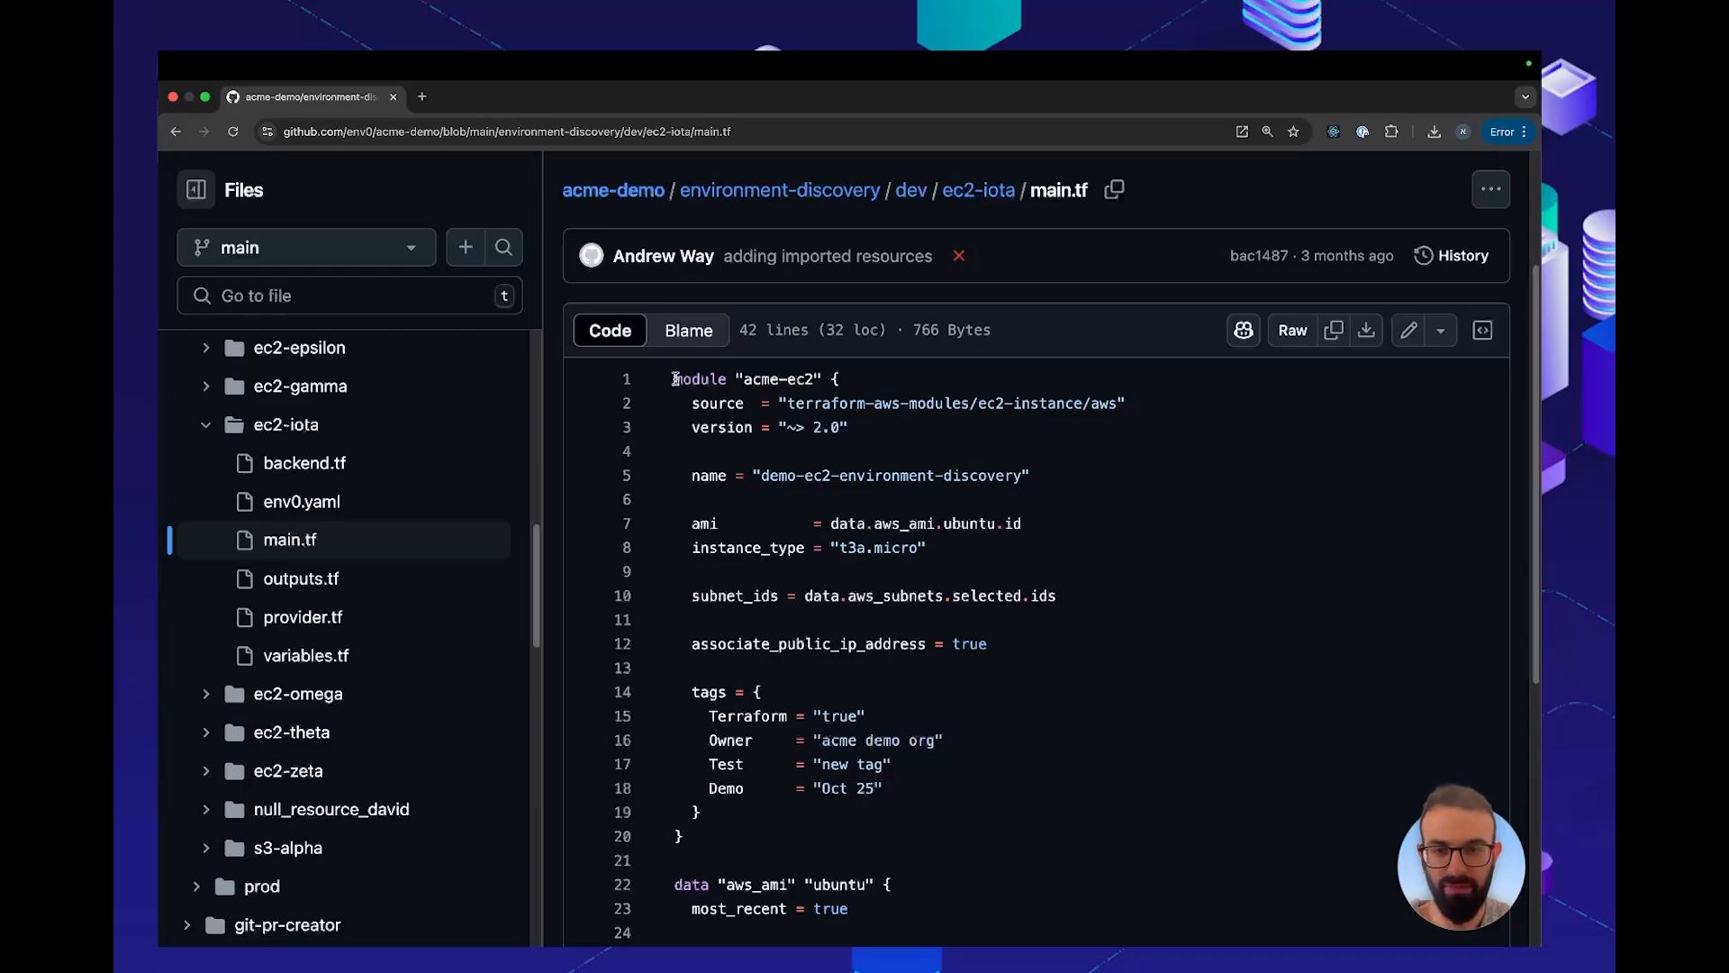
left_click_drag(708, 843, 684, 353)
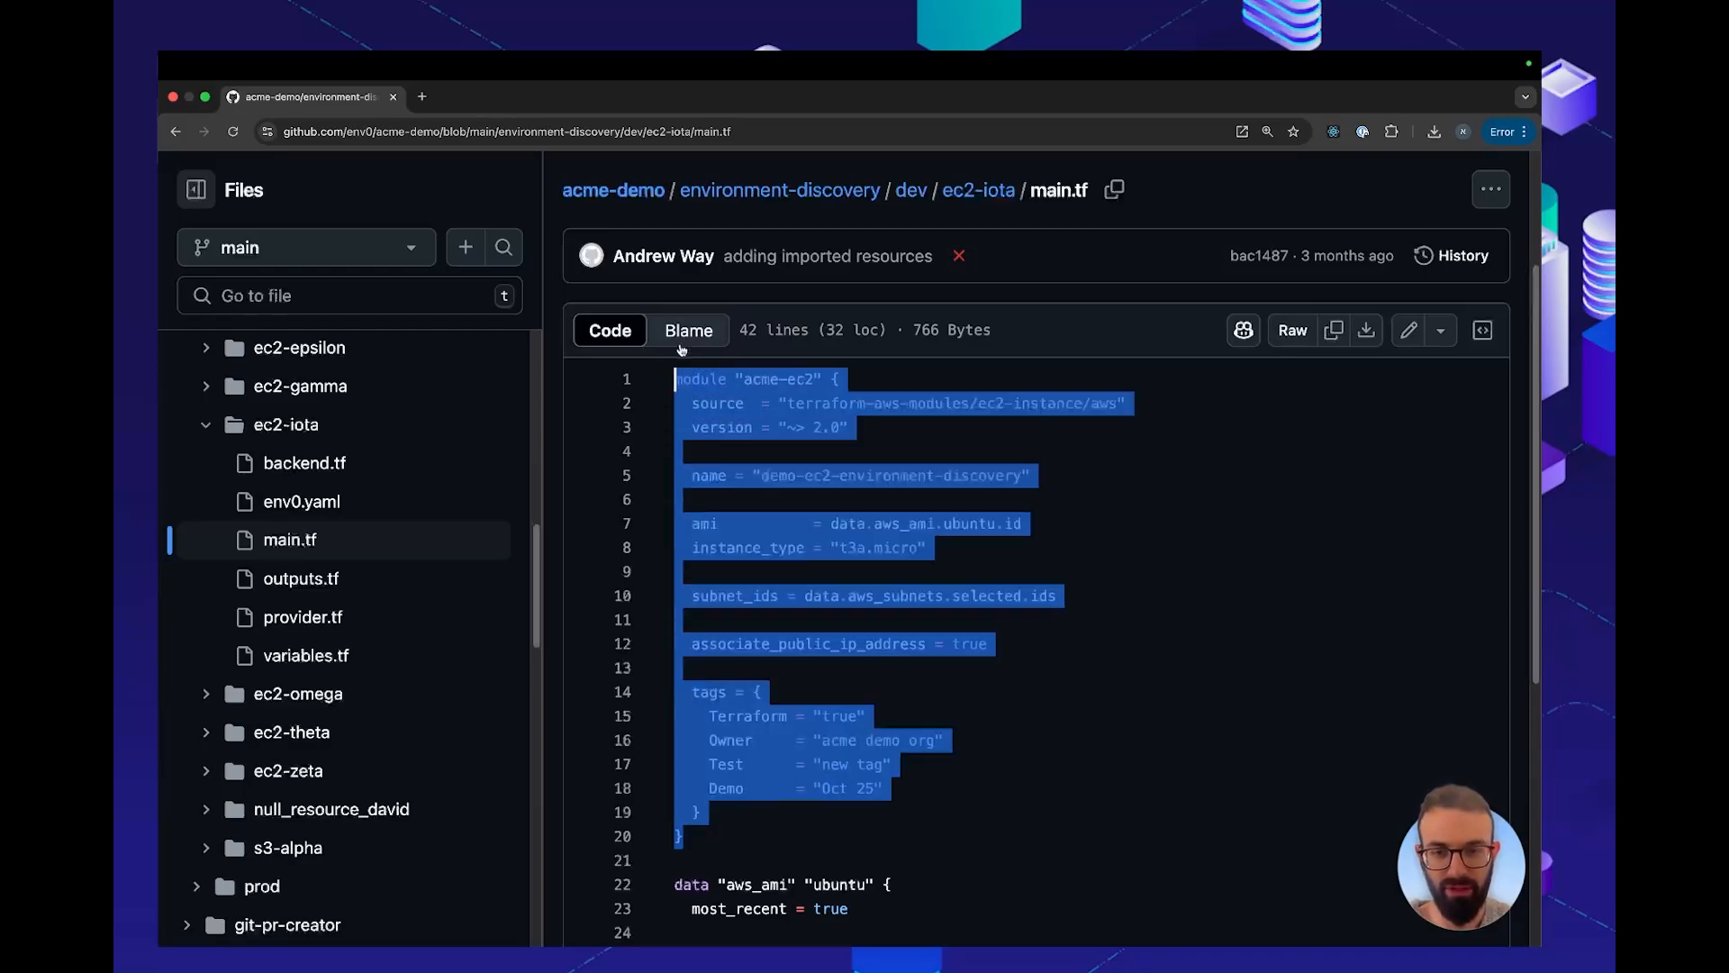
left_click(739, 457)
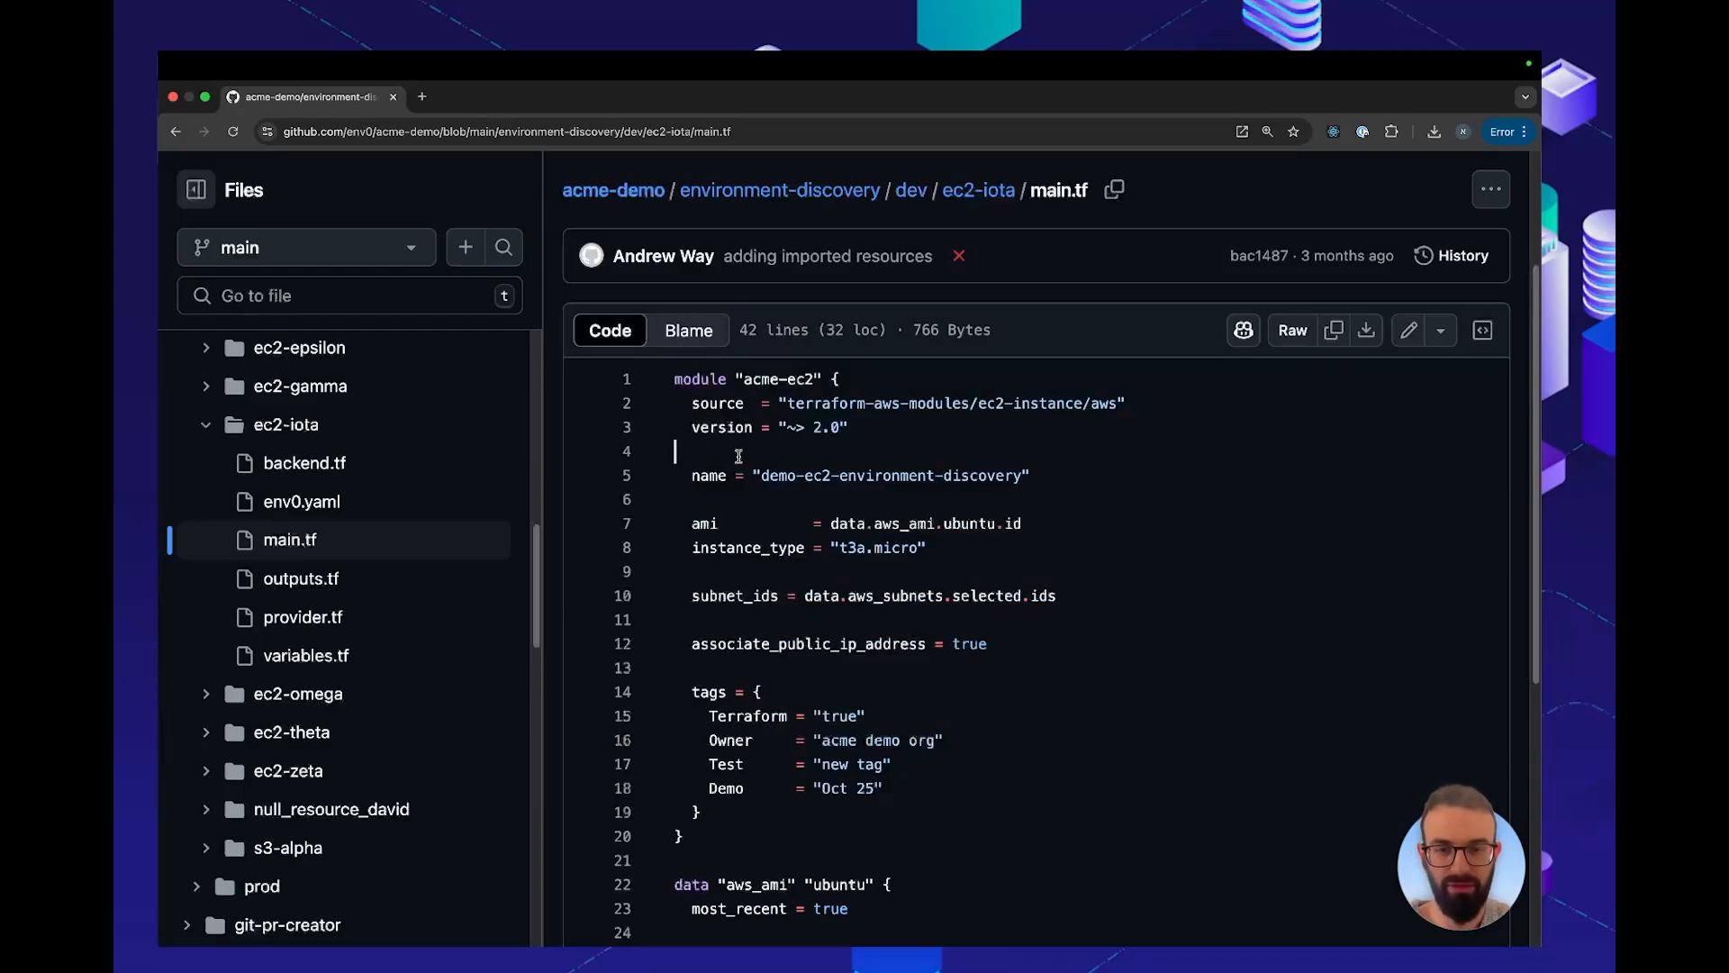
Examine the data blocks in main.tf and look up the references of the vpc_id variable
scroll(738, 457, "down", 8)
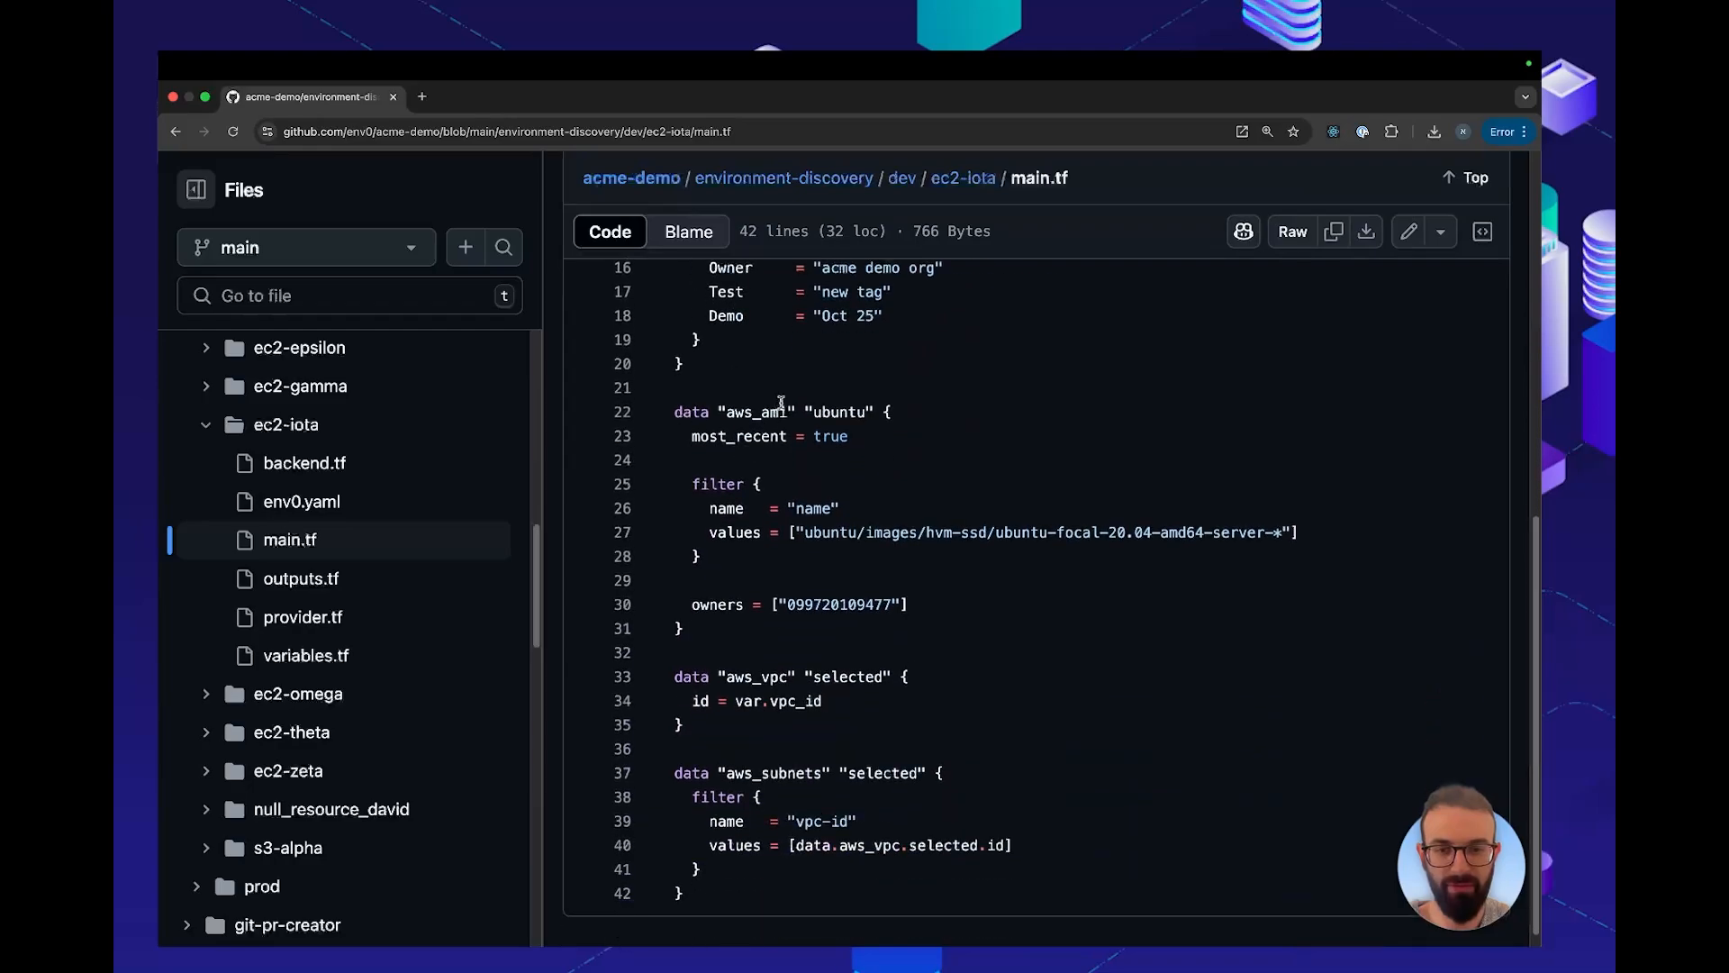
left_click(791, 702)
double_click(423, 707)
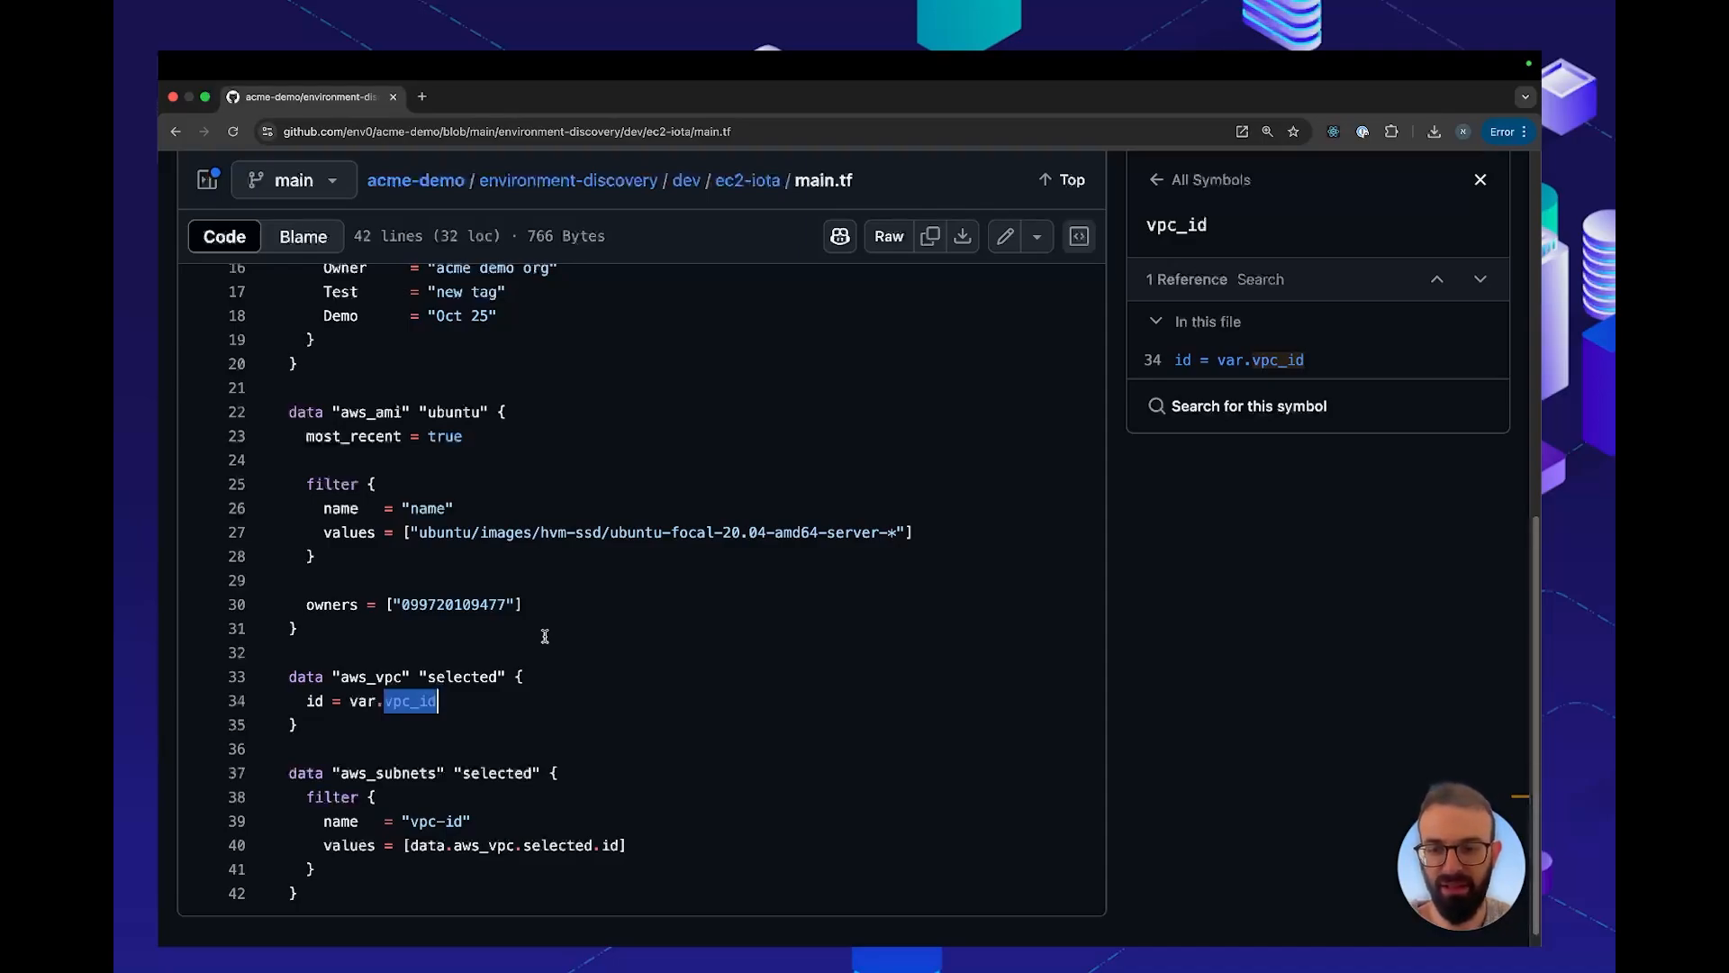
scroll(544, 637, "up", 10)
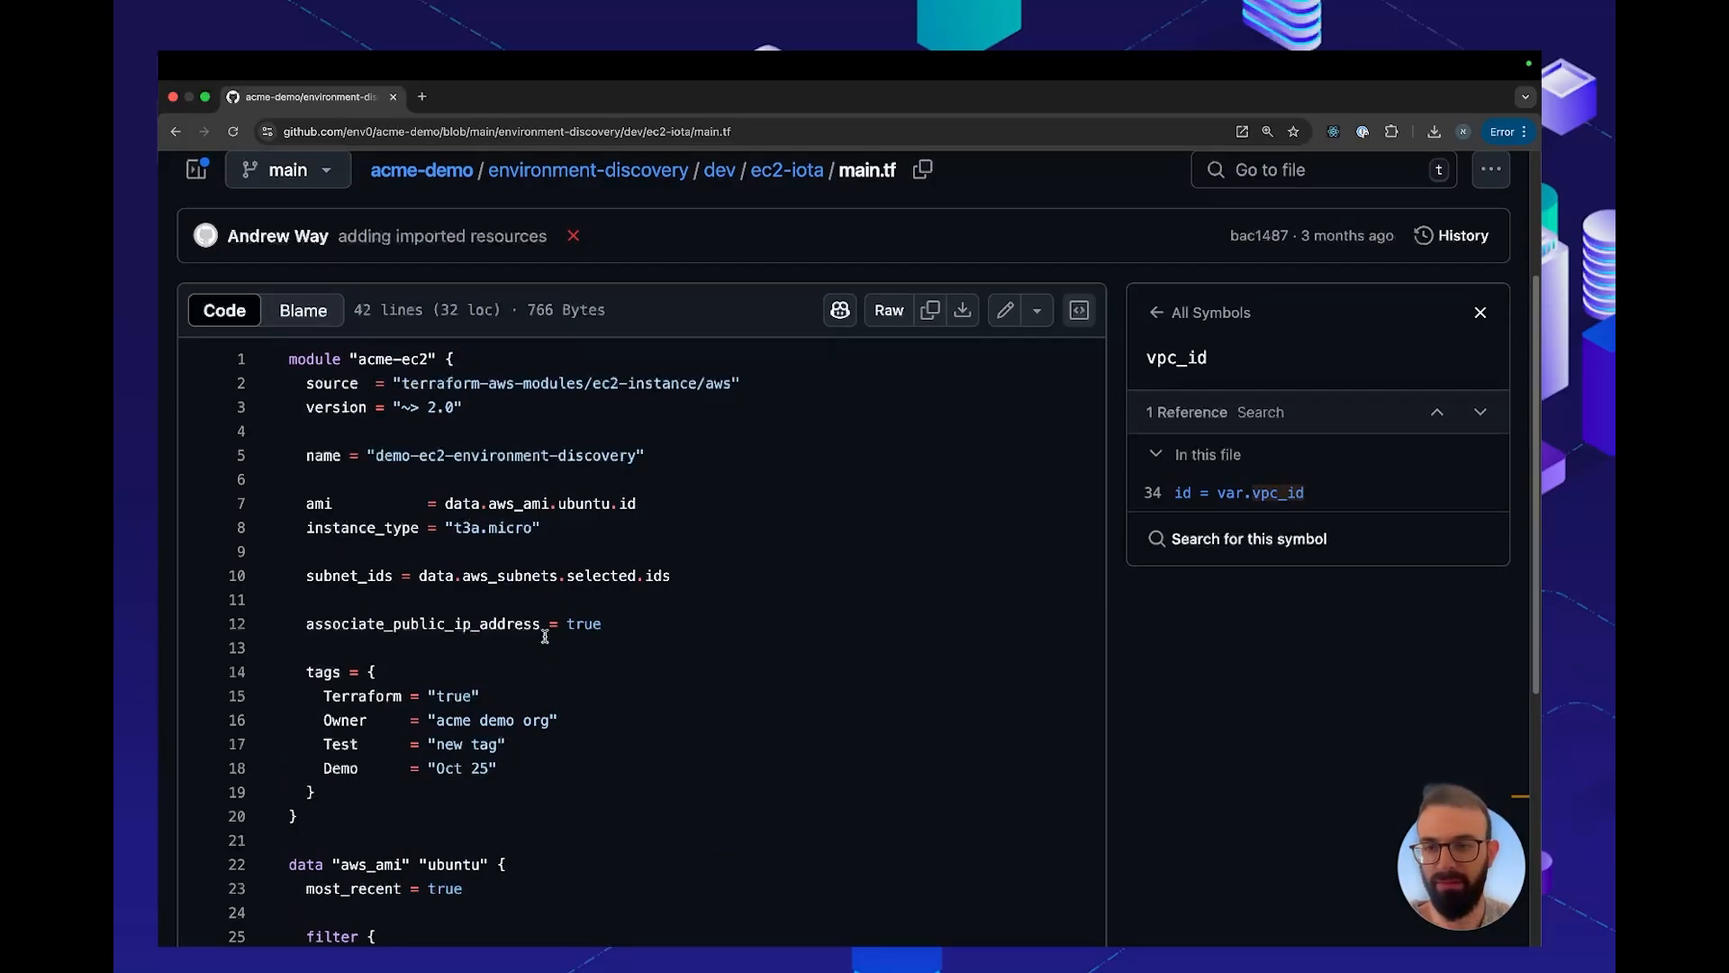
scroll(545, 636, "up", 3)
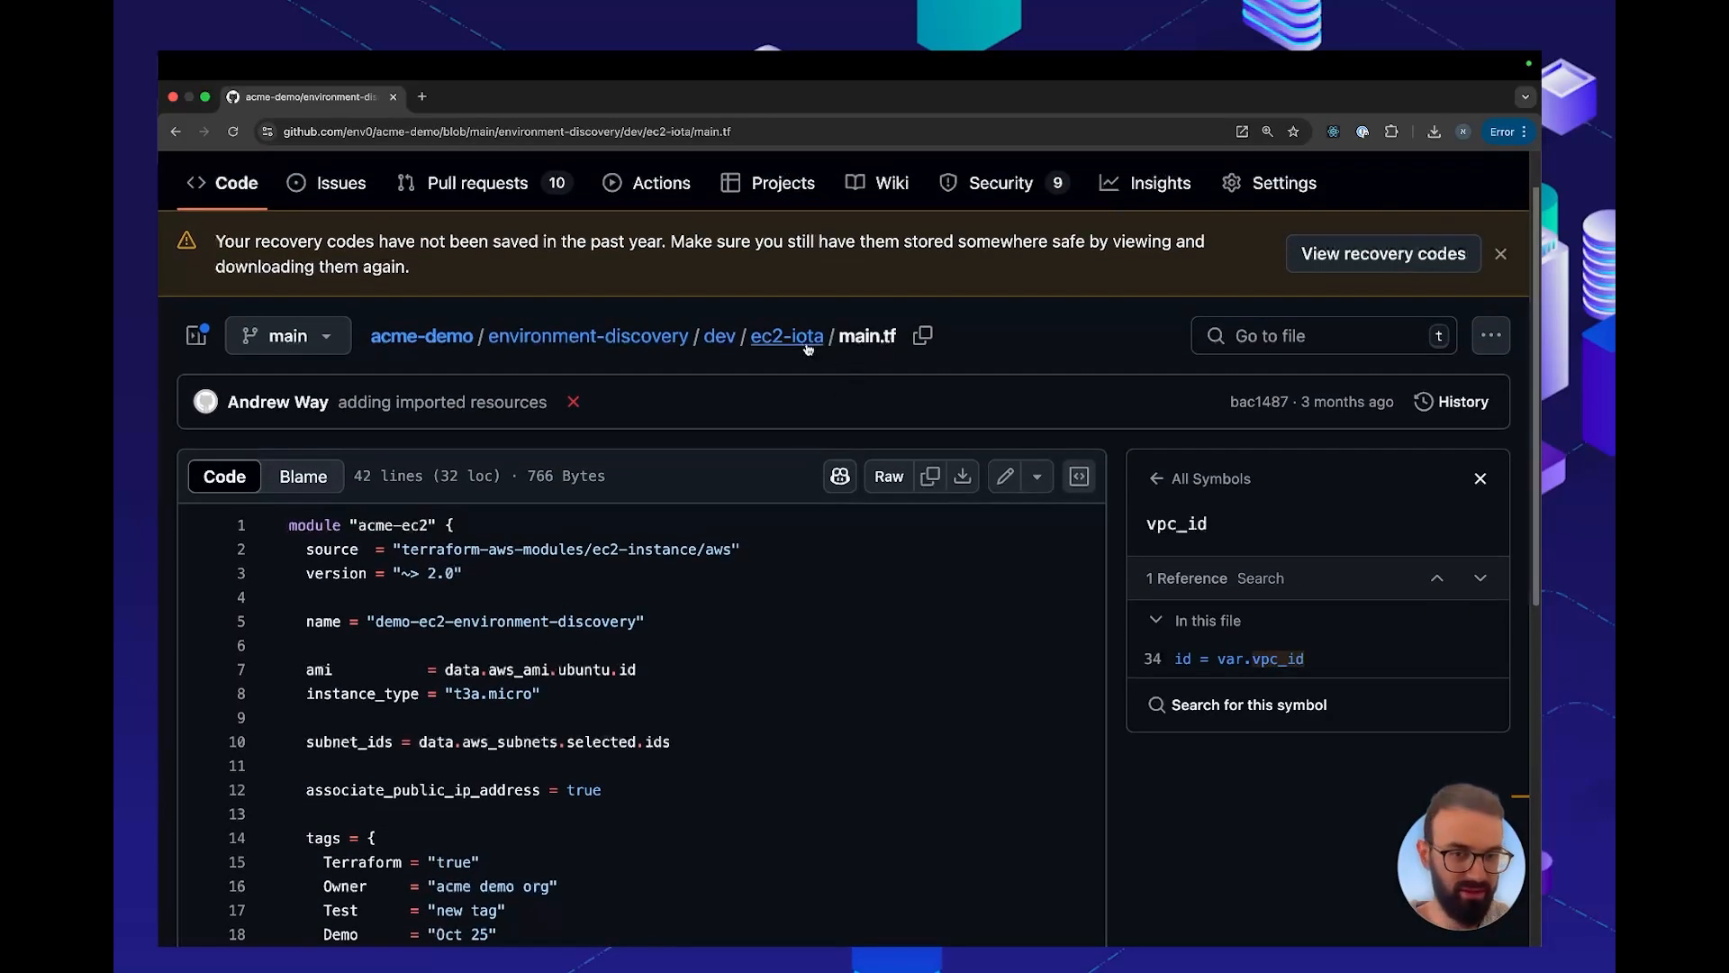
Switch to the terminal and run terraform apply in the ec2-iota directory
key("ctrl+Right")
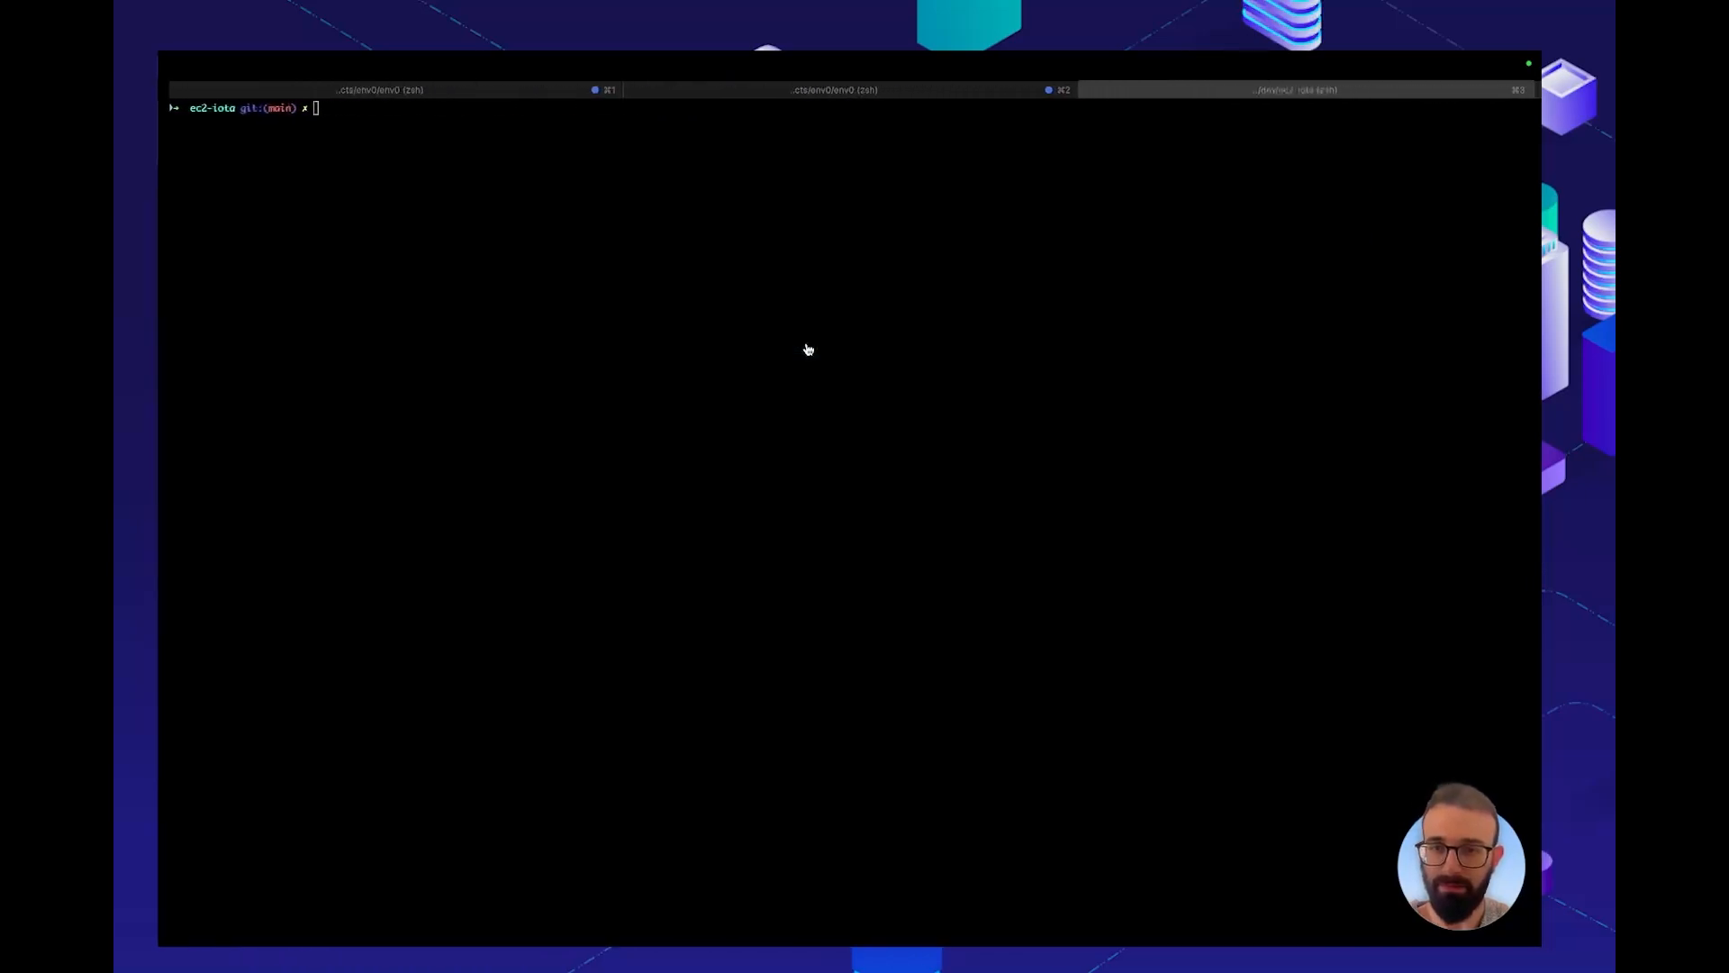
left_click(698, 354)
type("terraform apply")
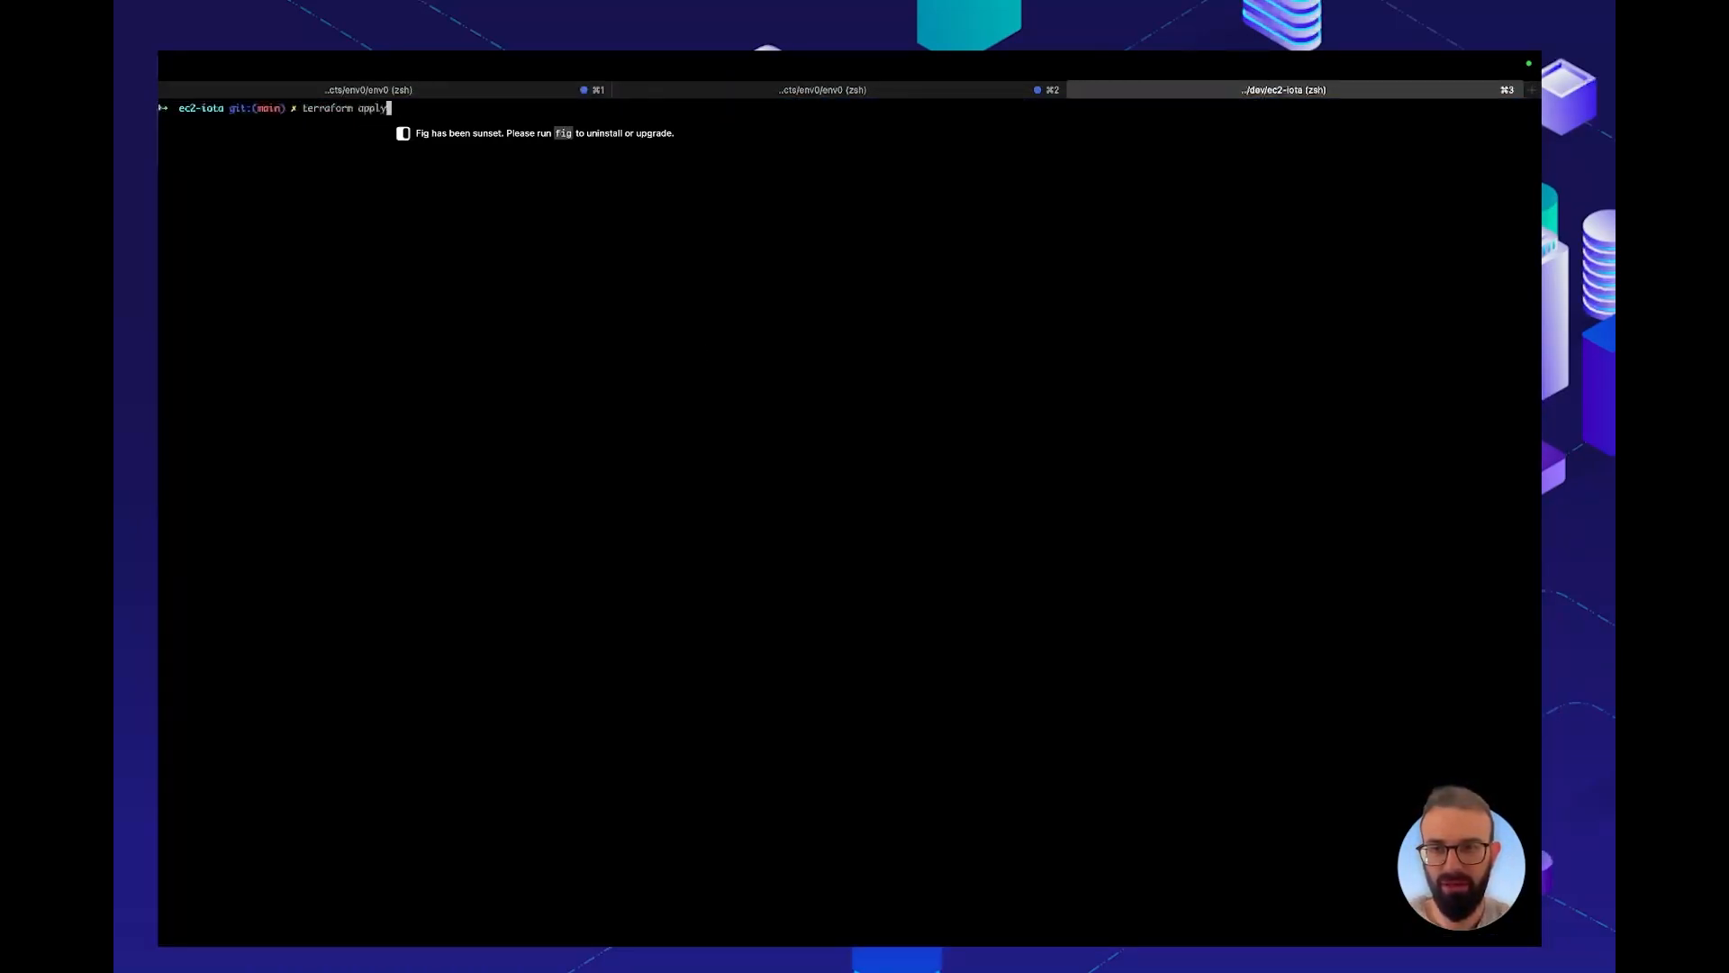
key("Return")
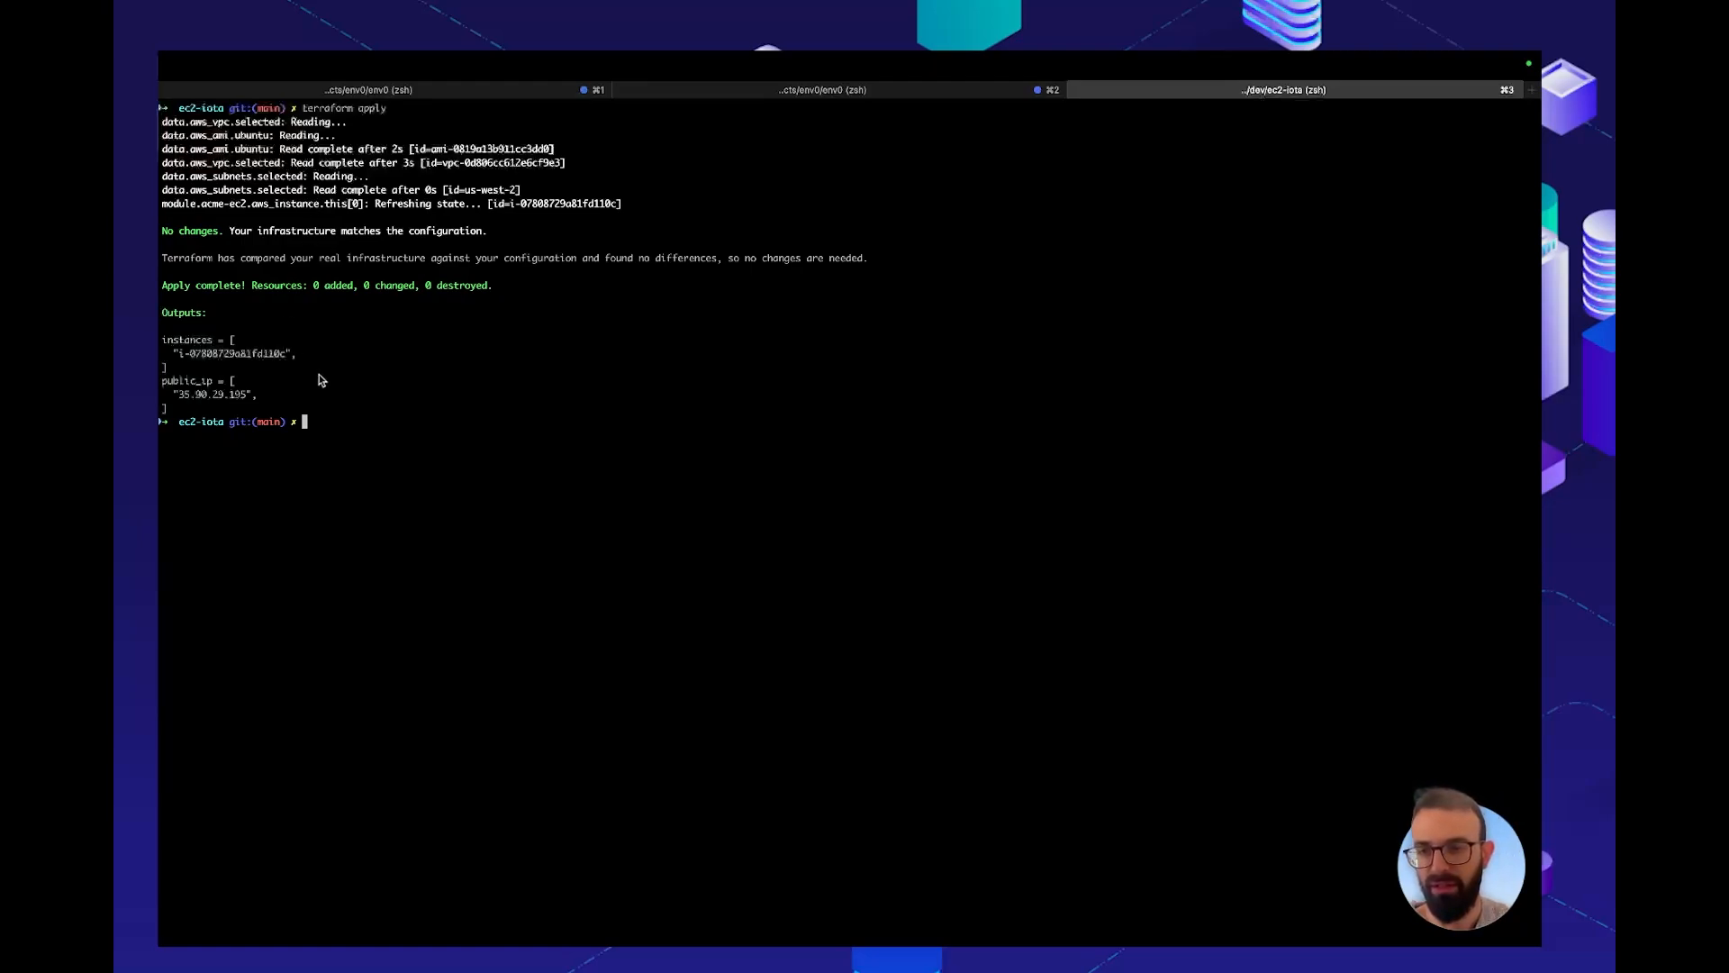
Run terraform workspace show to display the current workspace name
type("te")
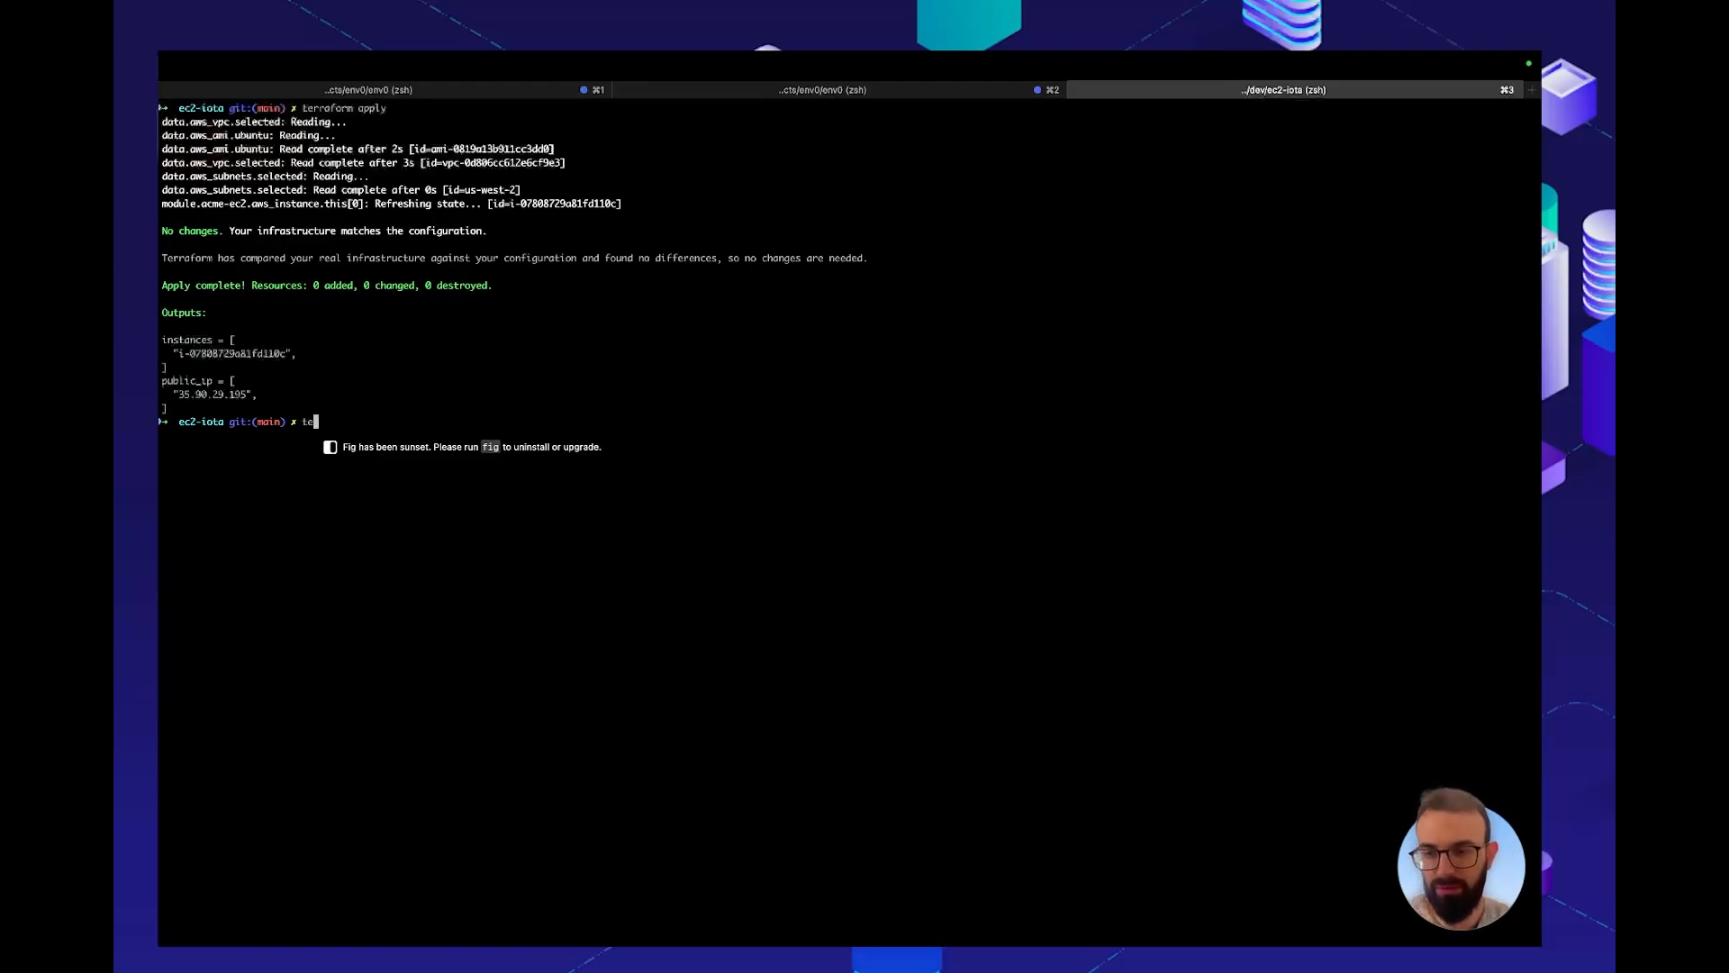
type("rraform workspace show")
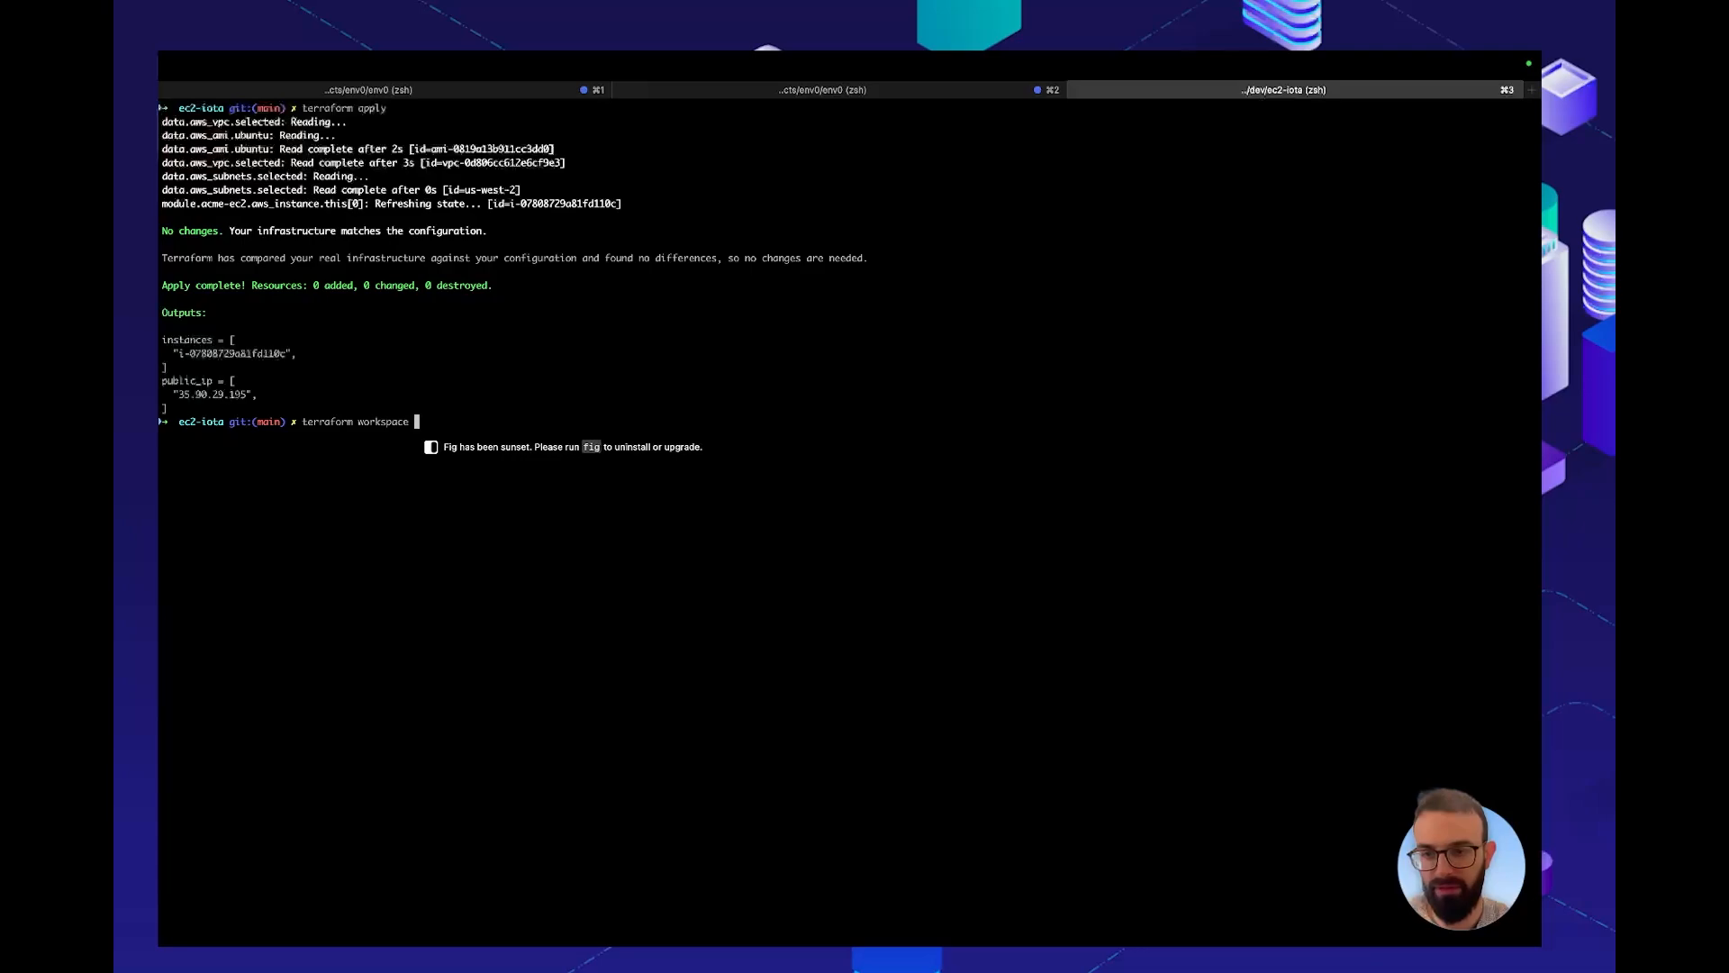
key("Return")
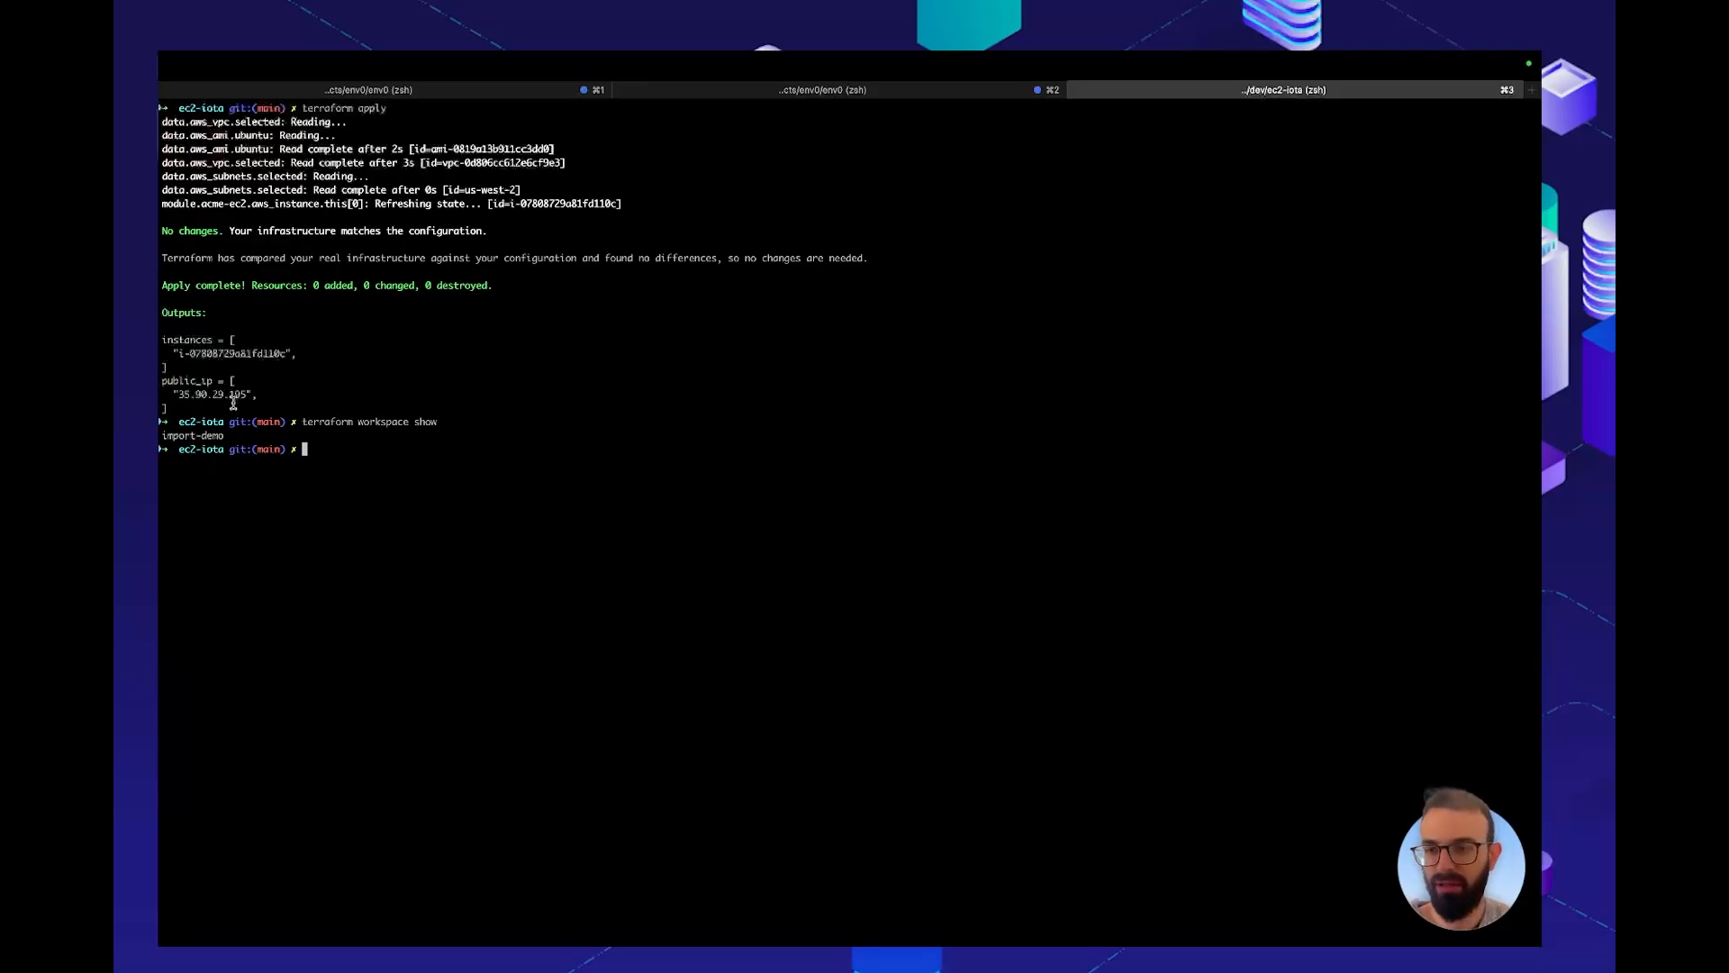
left_click(171, 440)
left_click(177, 437)
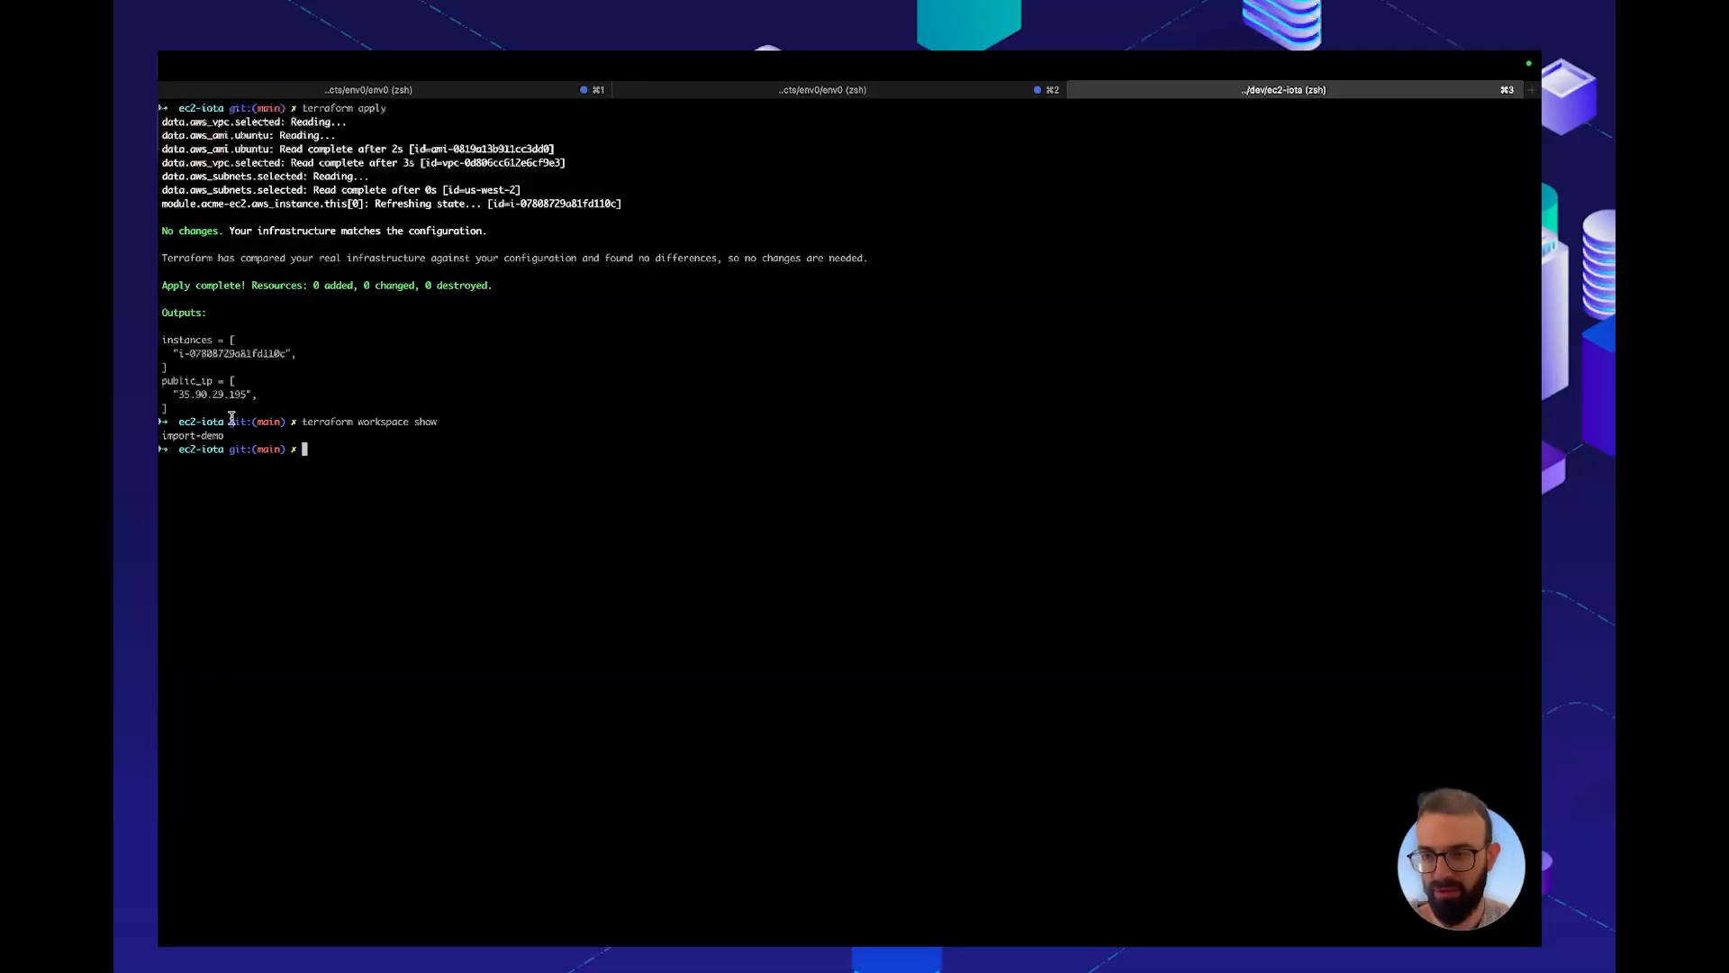
Switch to env0, expand the Environment Discovery project's sub-projects, and start the environment discovery setup in its project settings
key("ctrl+Left")
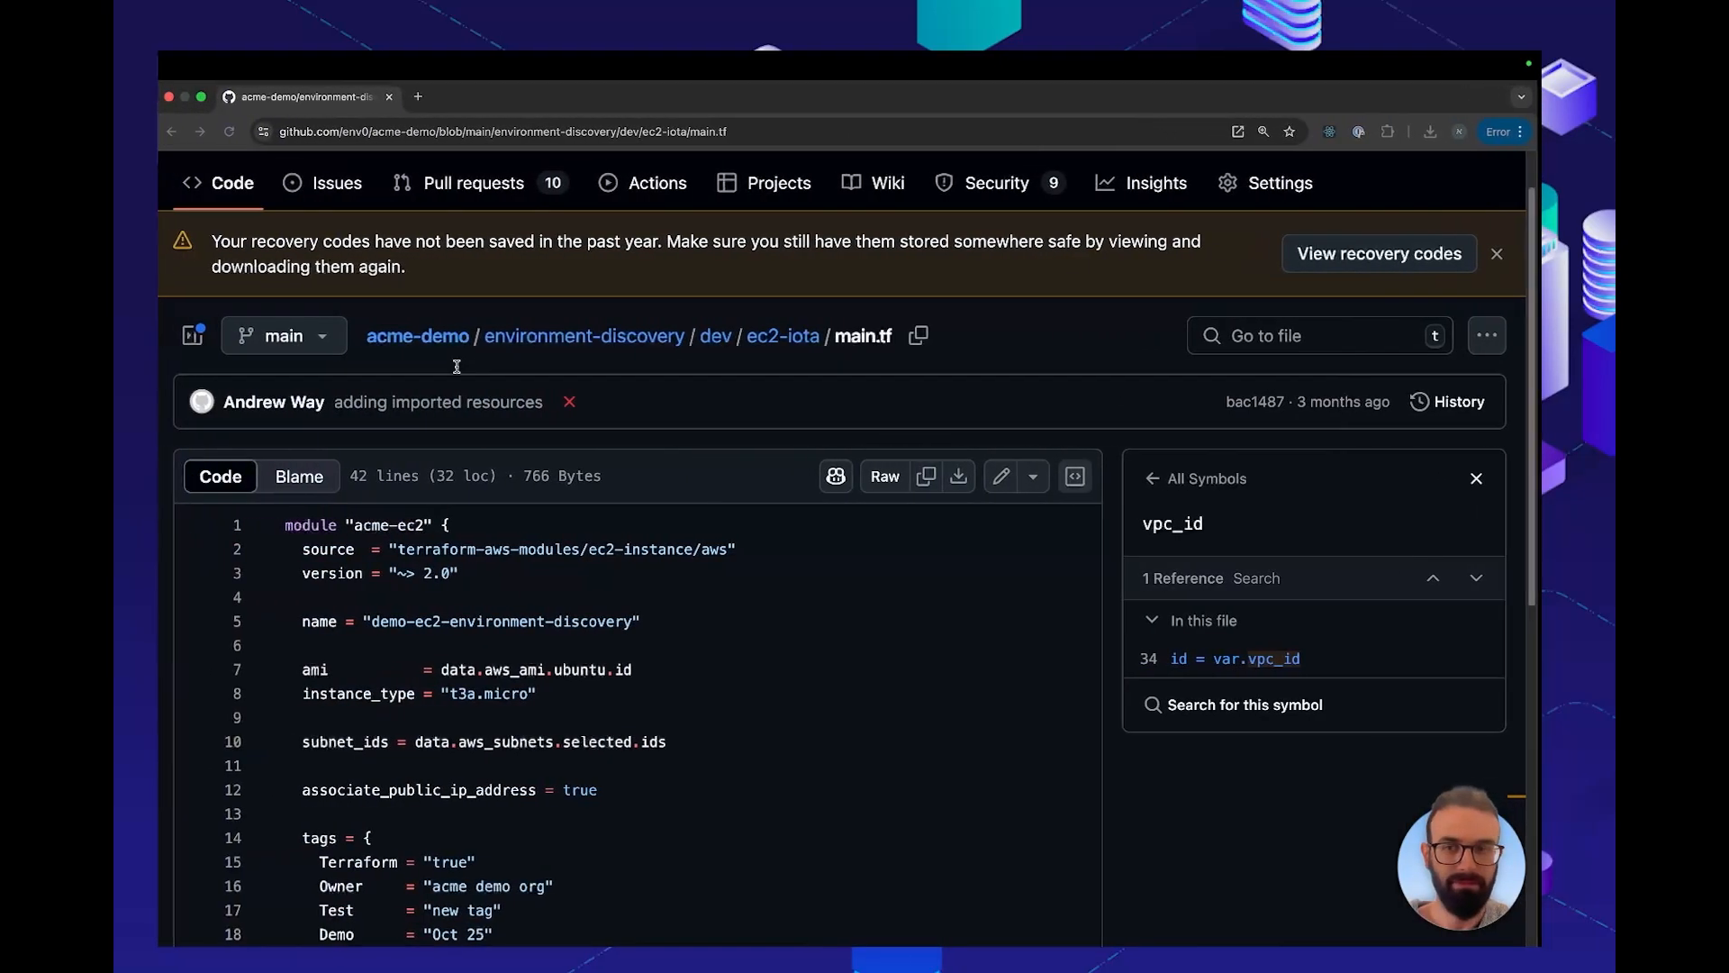
key("ctrl+Left")
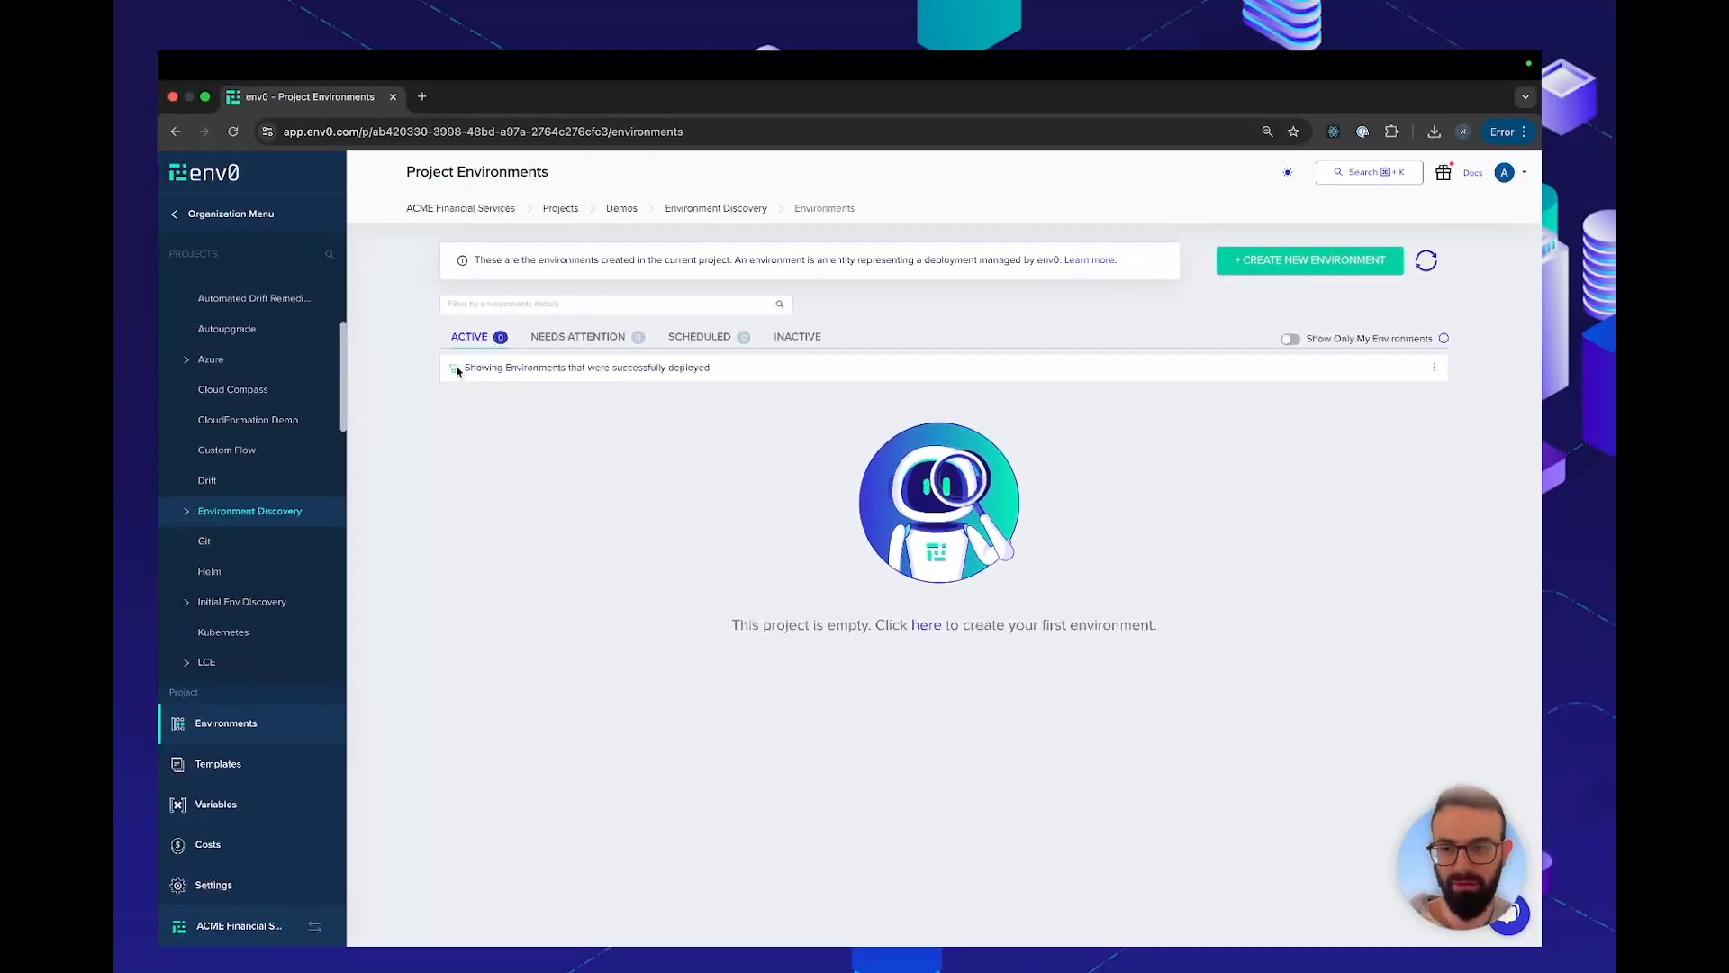
left_click(190, 512)
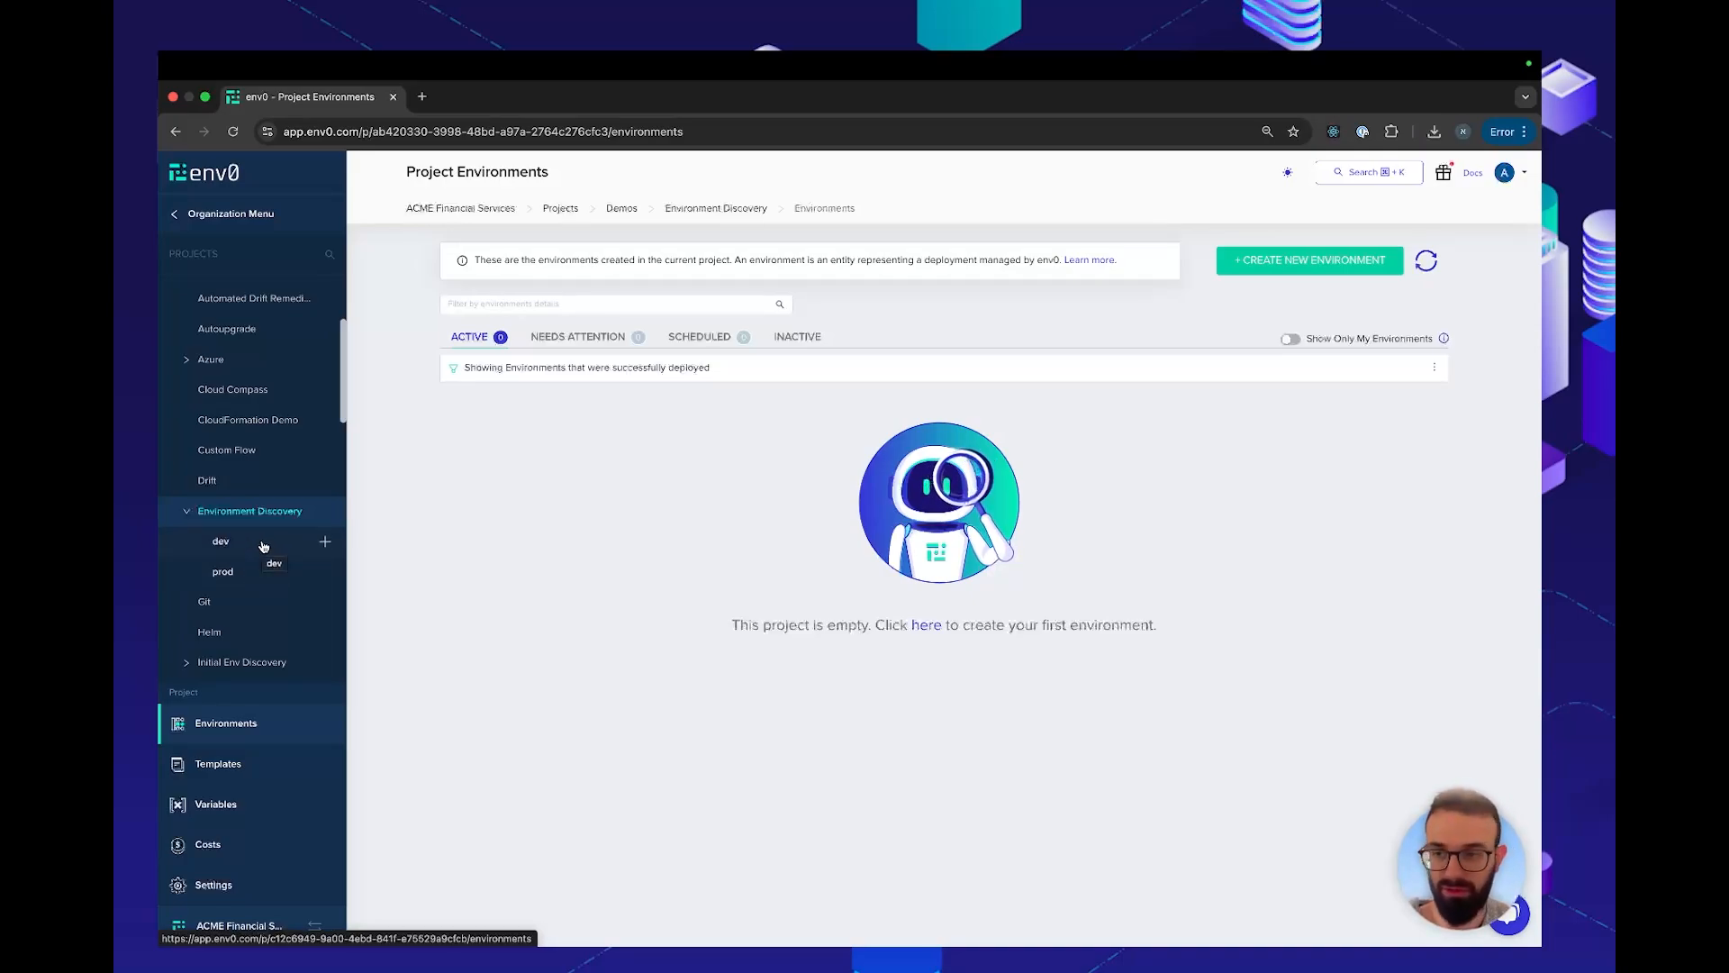
left_click(214, 891)
left_click(999, 265)
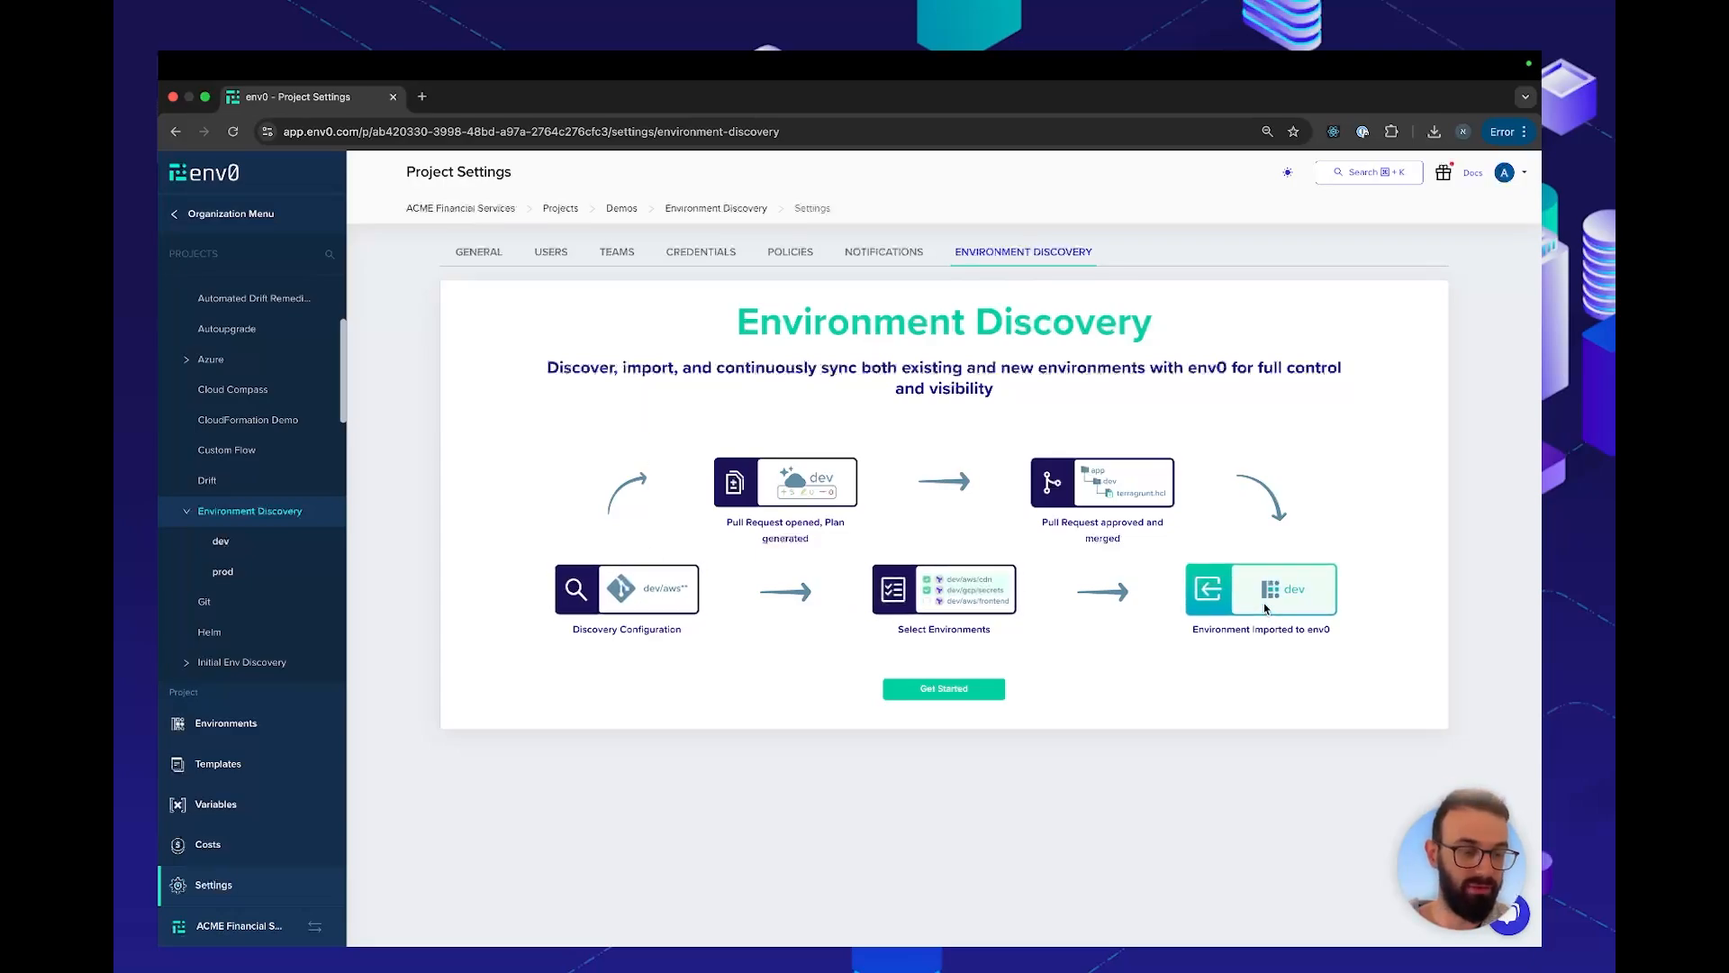
left_click(975, 694)
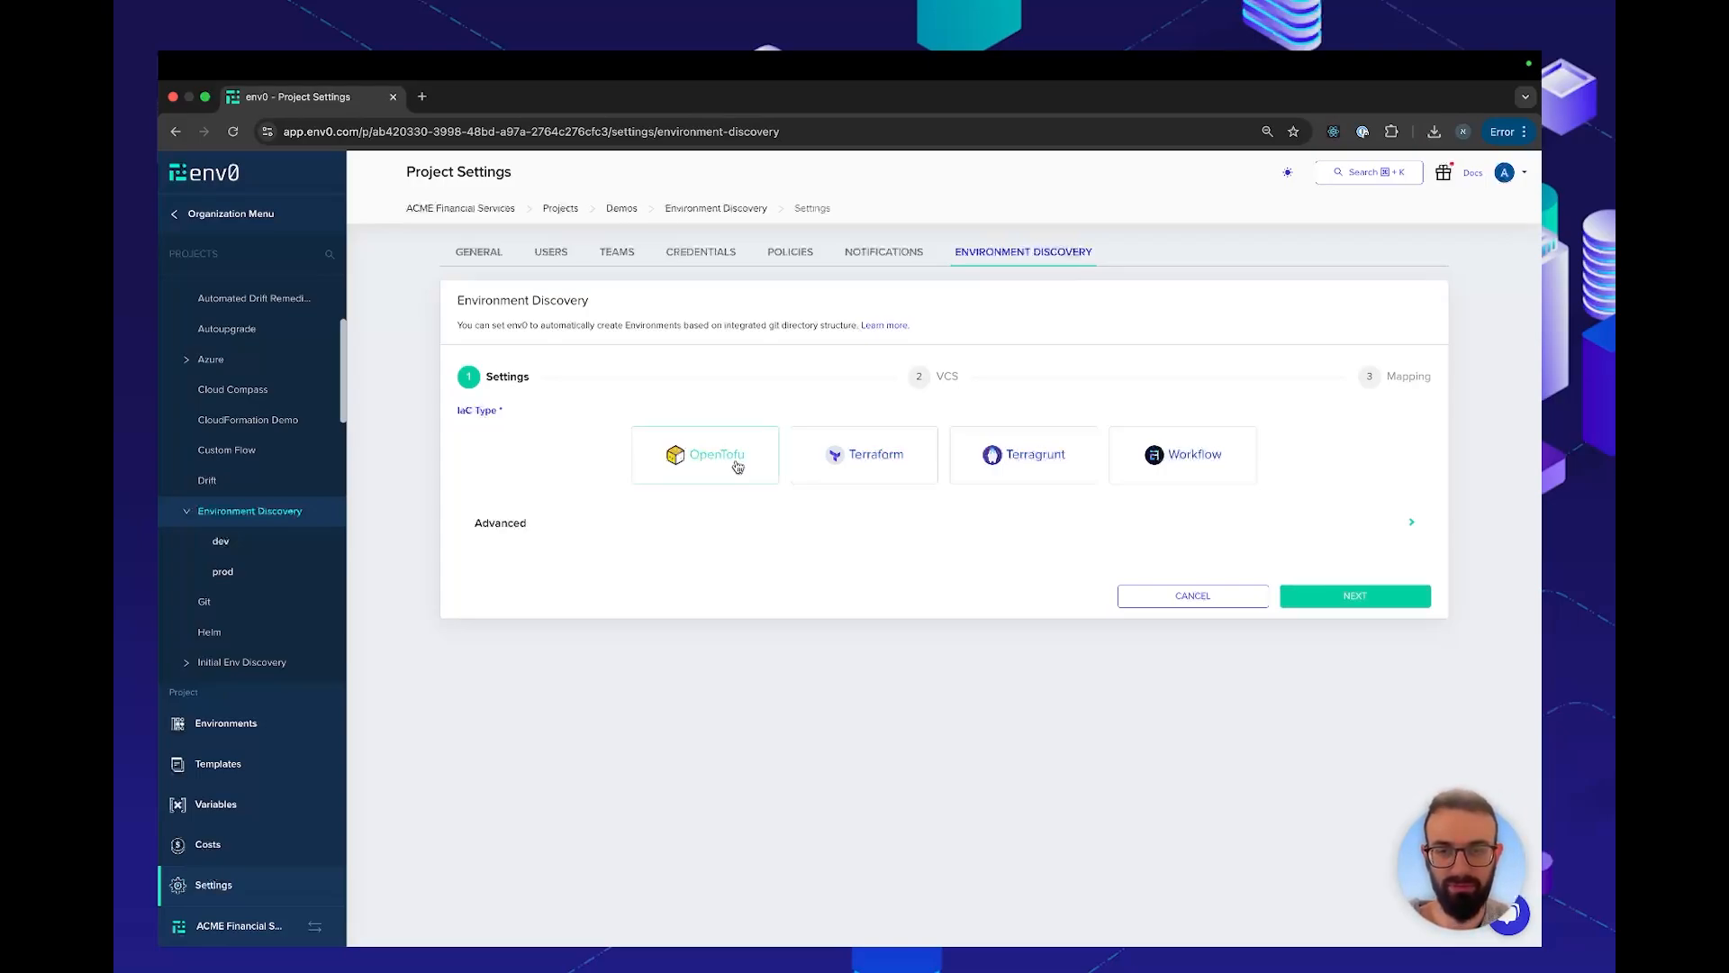
Keep OpenTofu as the IaC type with version Latest after checking the available versions, and proceed to the VCS stage
left_click(710, 537)
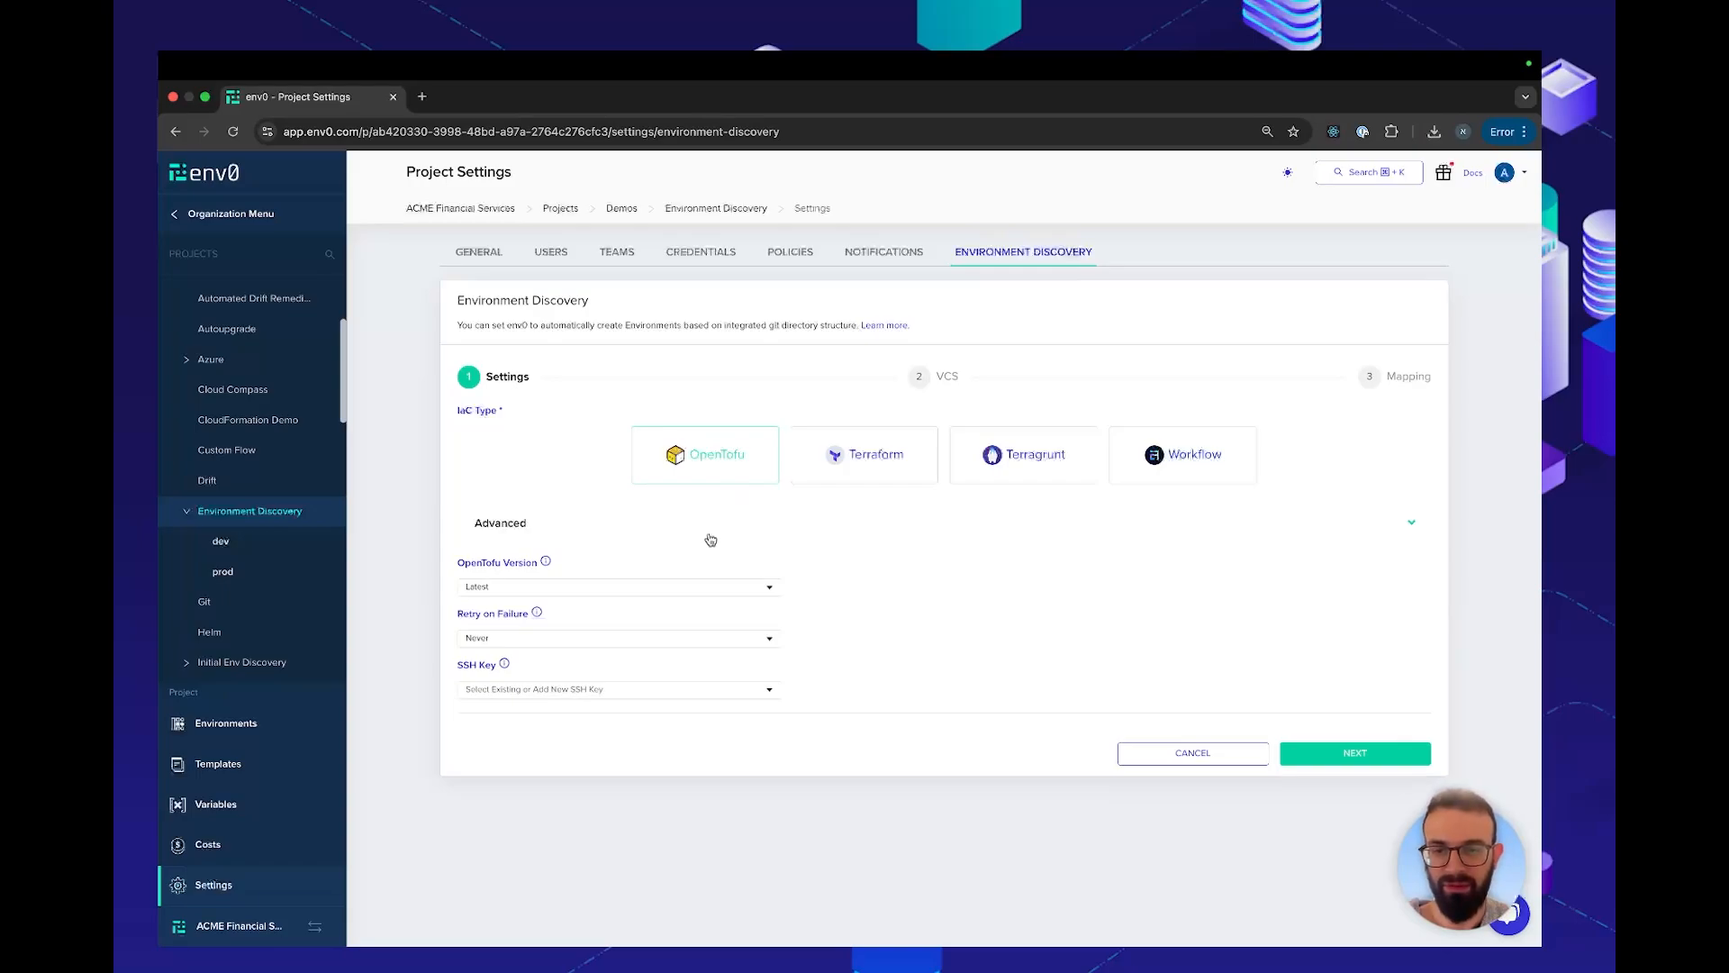
left_click(499, 588)
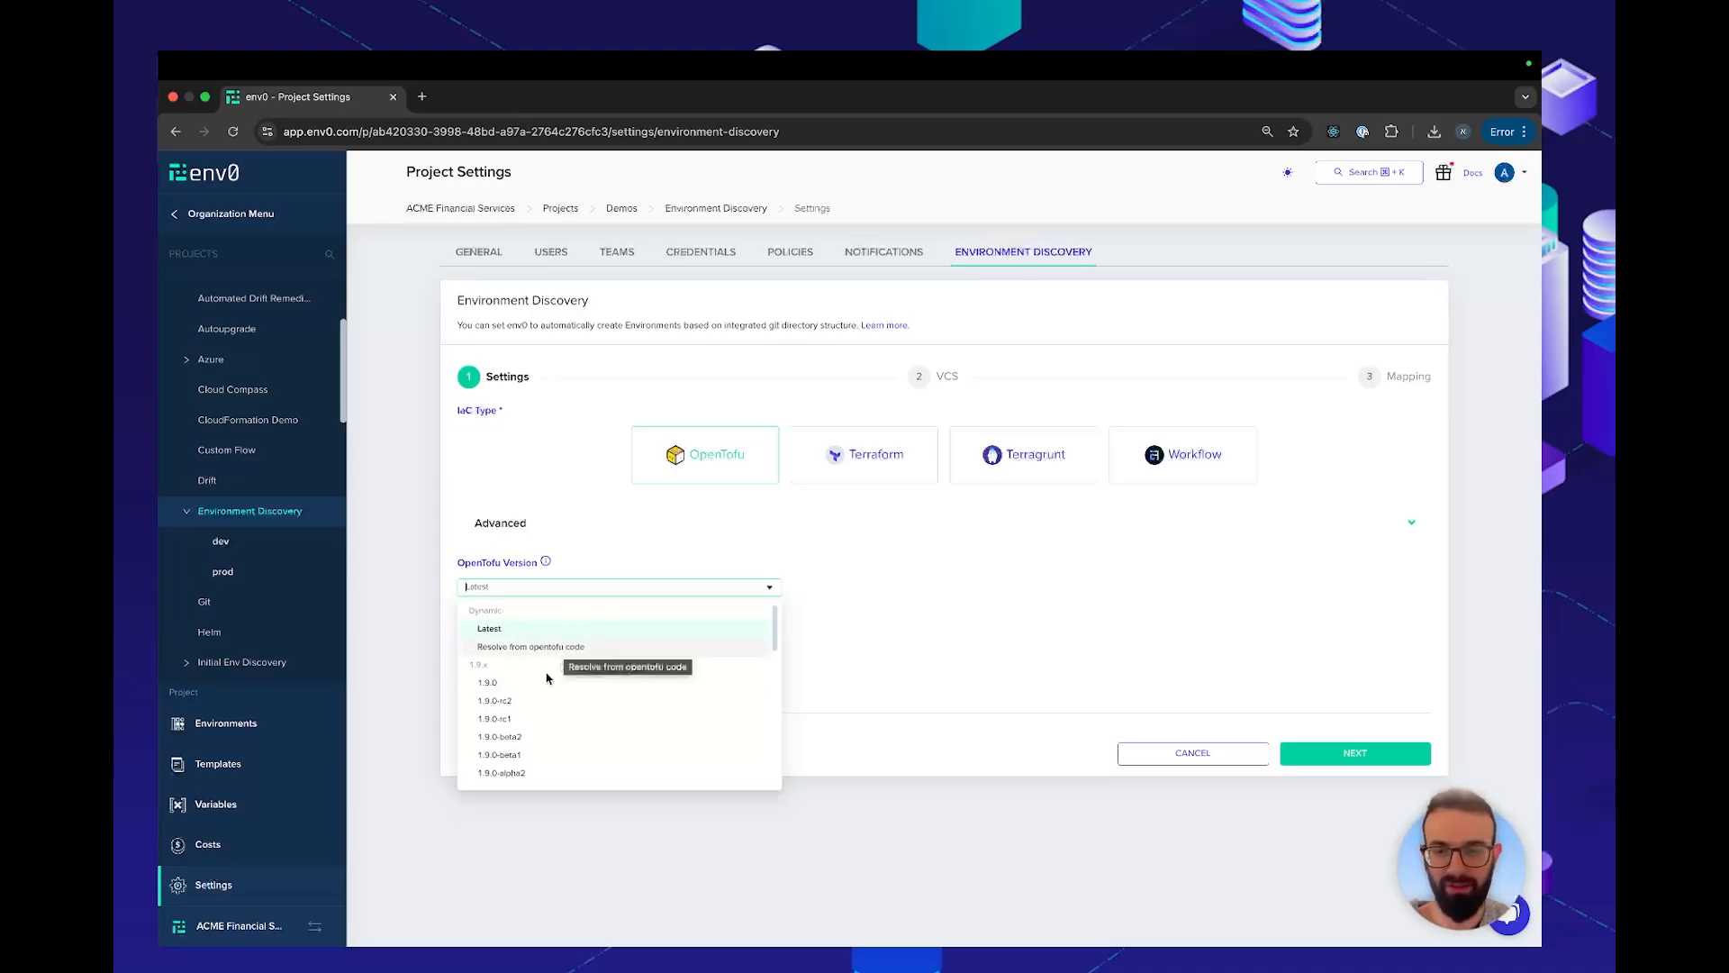
left_click(594, 590)
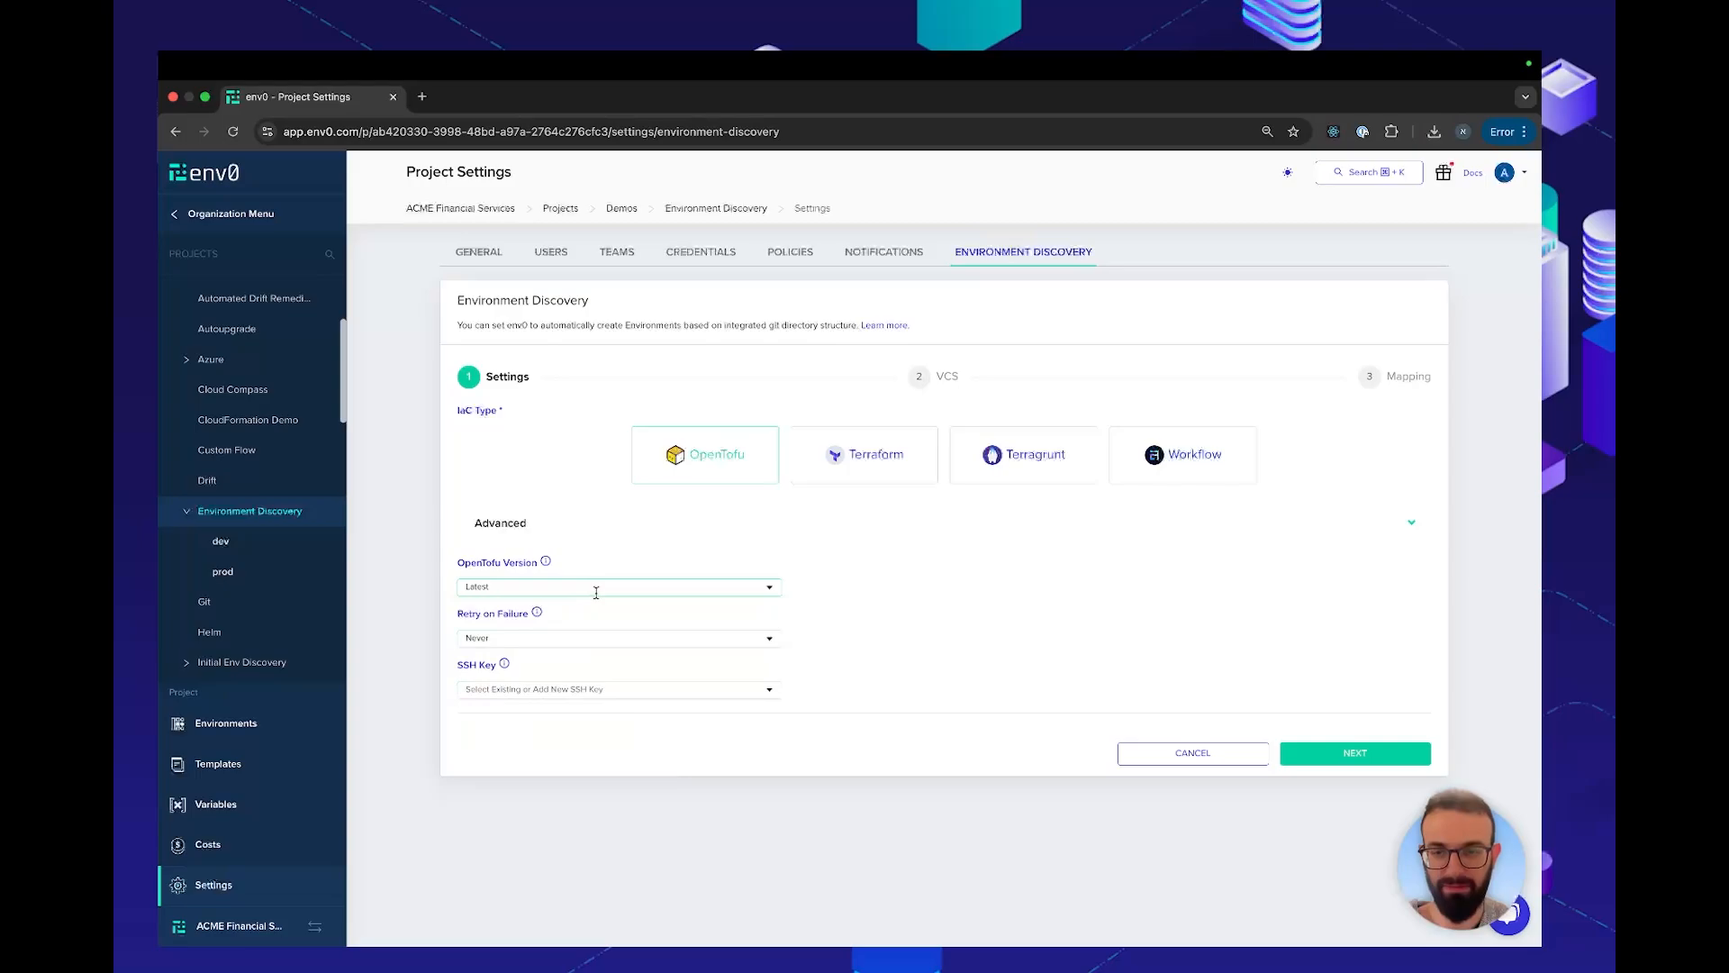
left_click(1334, 753)
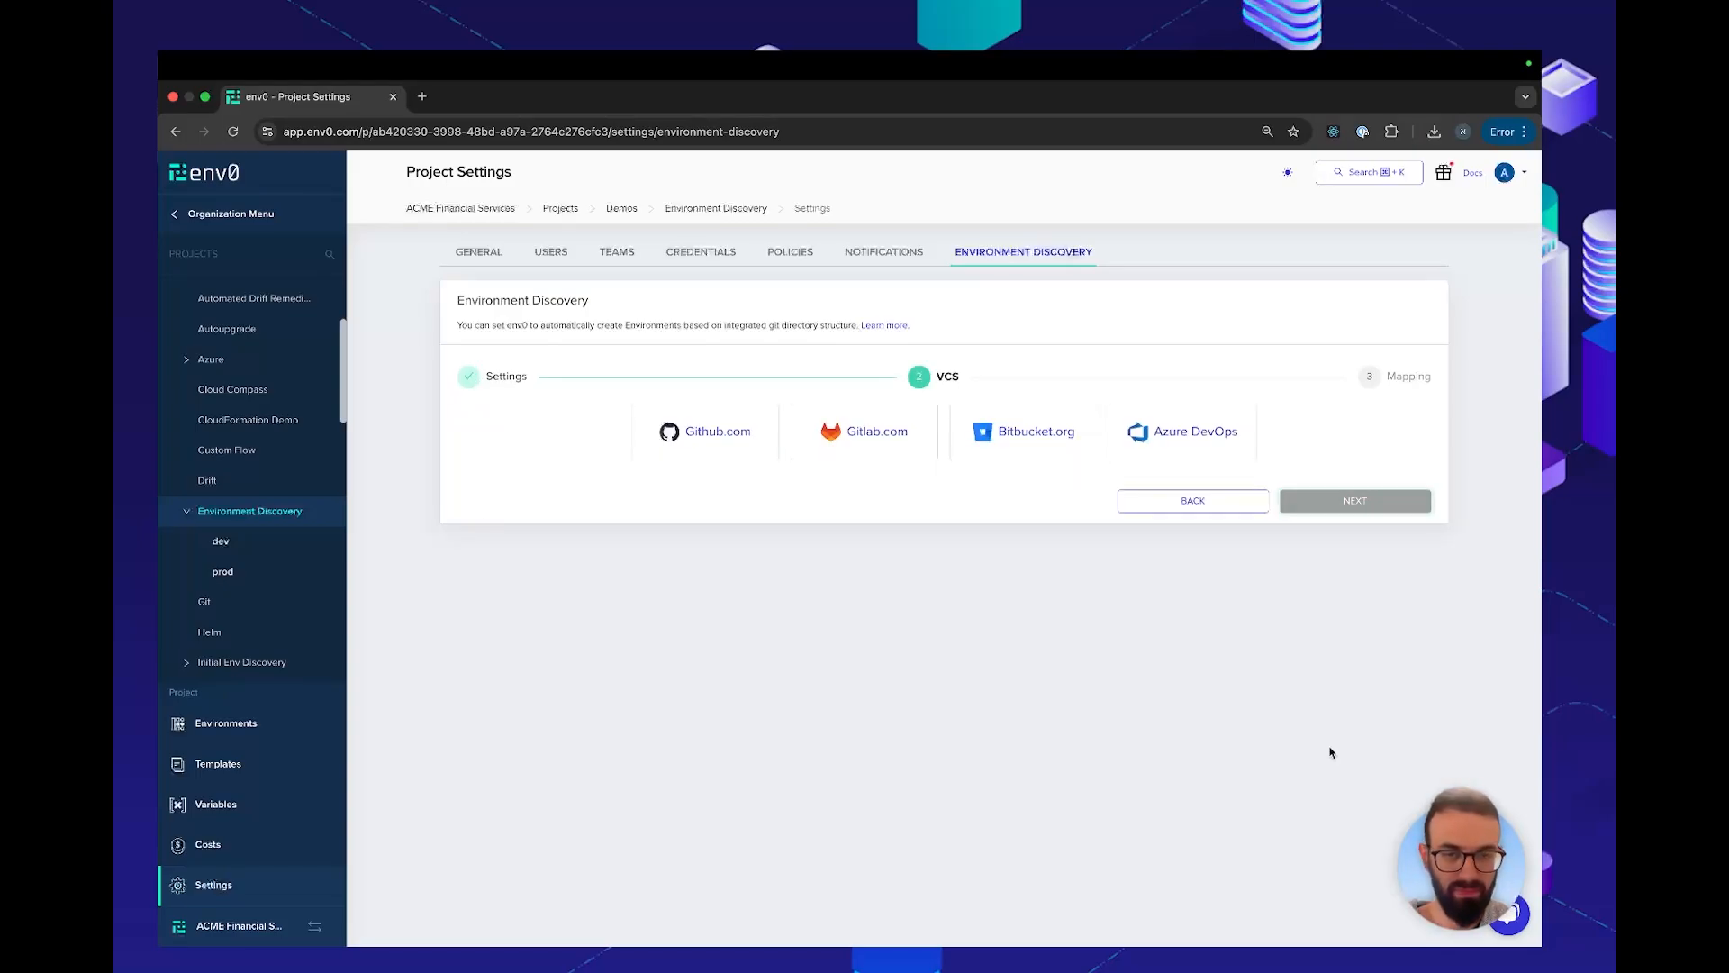
Choose Github.com as the VCS with the env0/acme-demo repository and proceed to the mapping stage
left_click(716, 432)
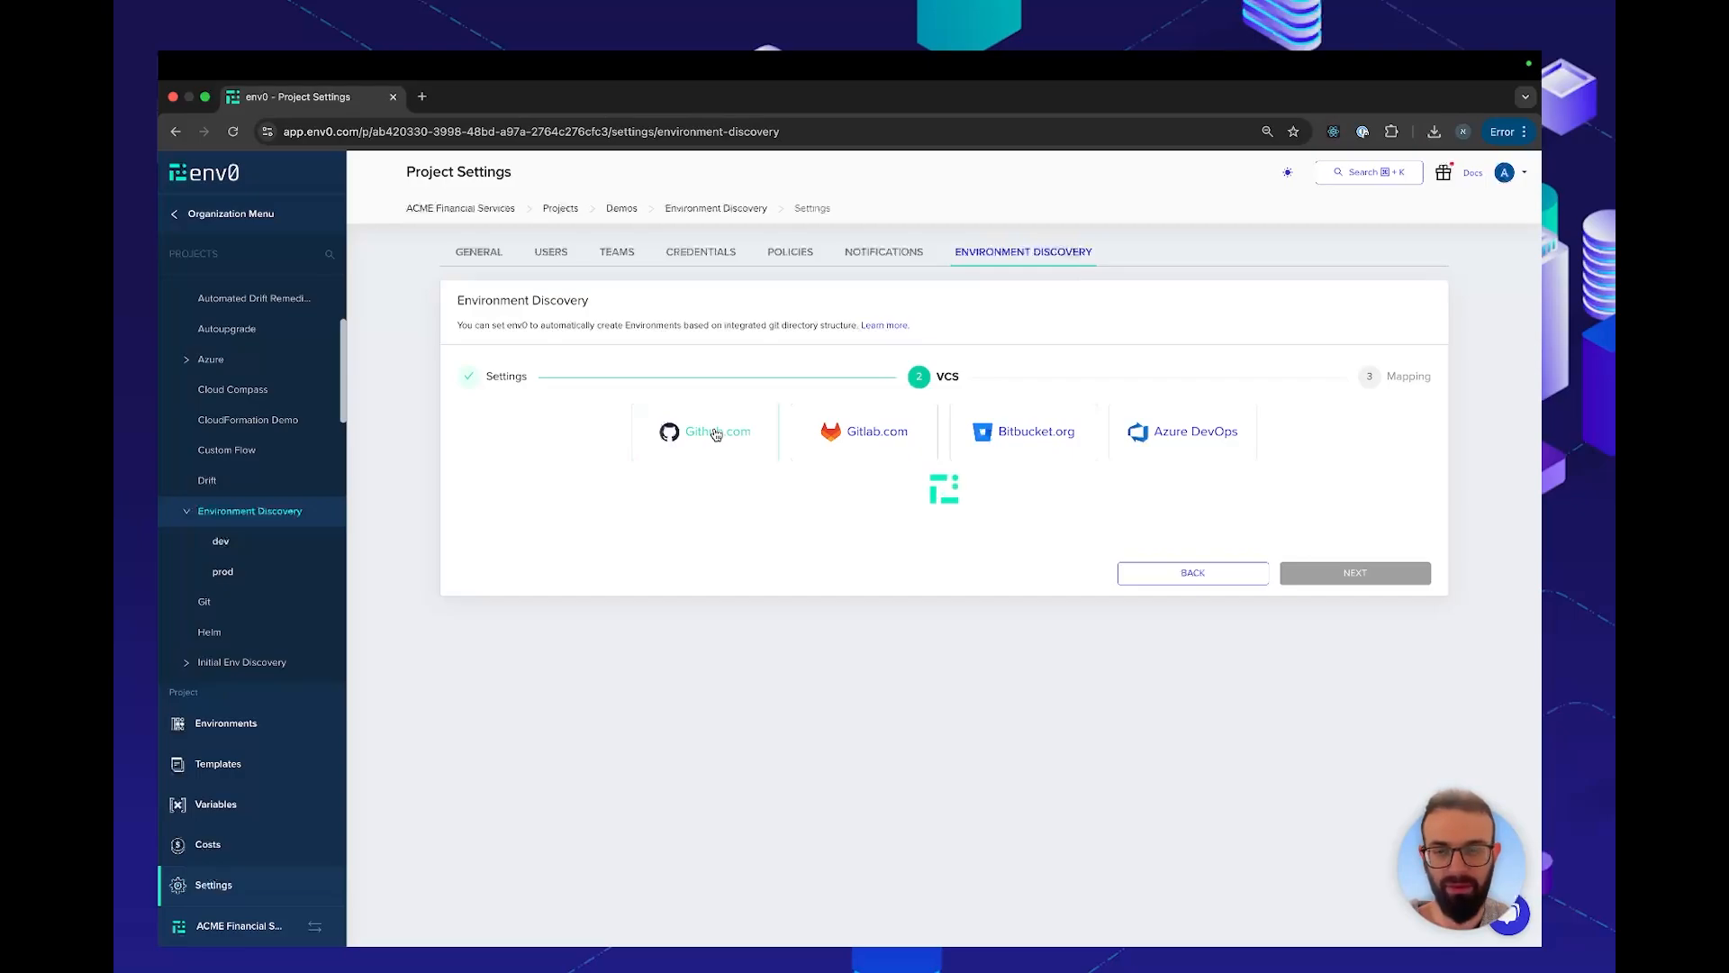
left_click(676, 498)
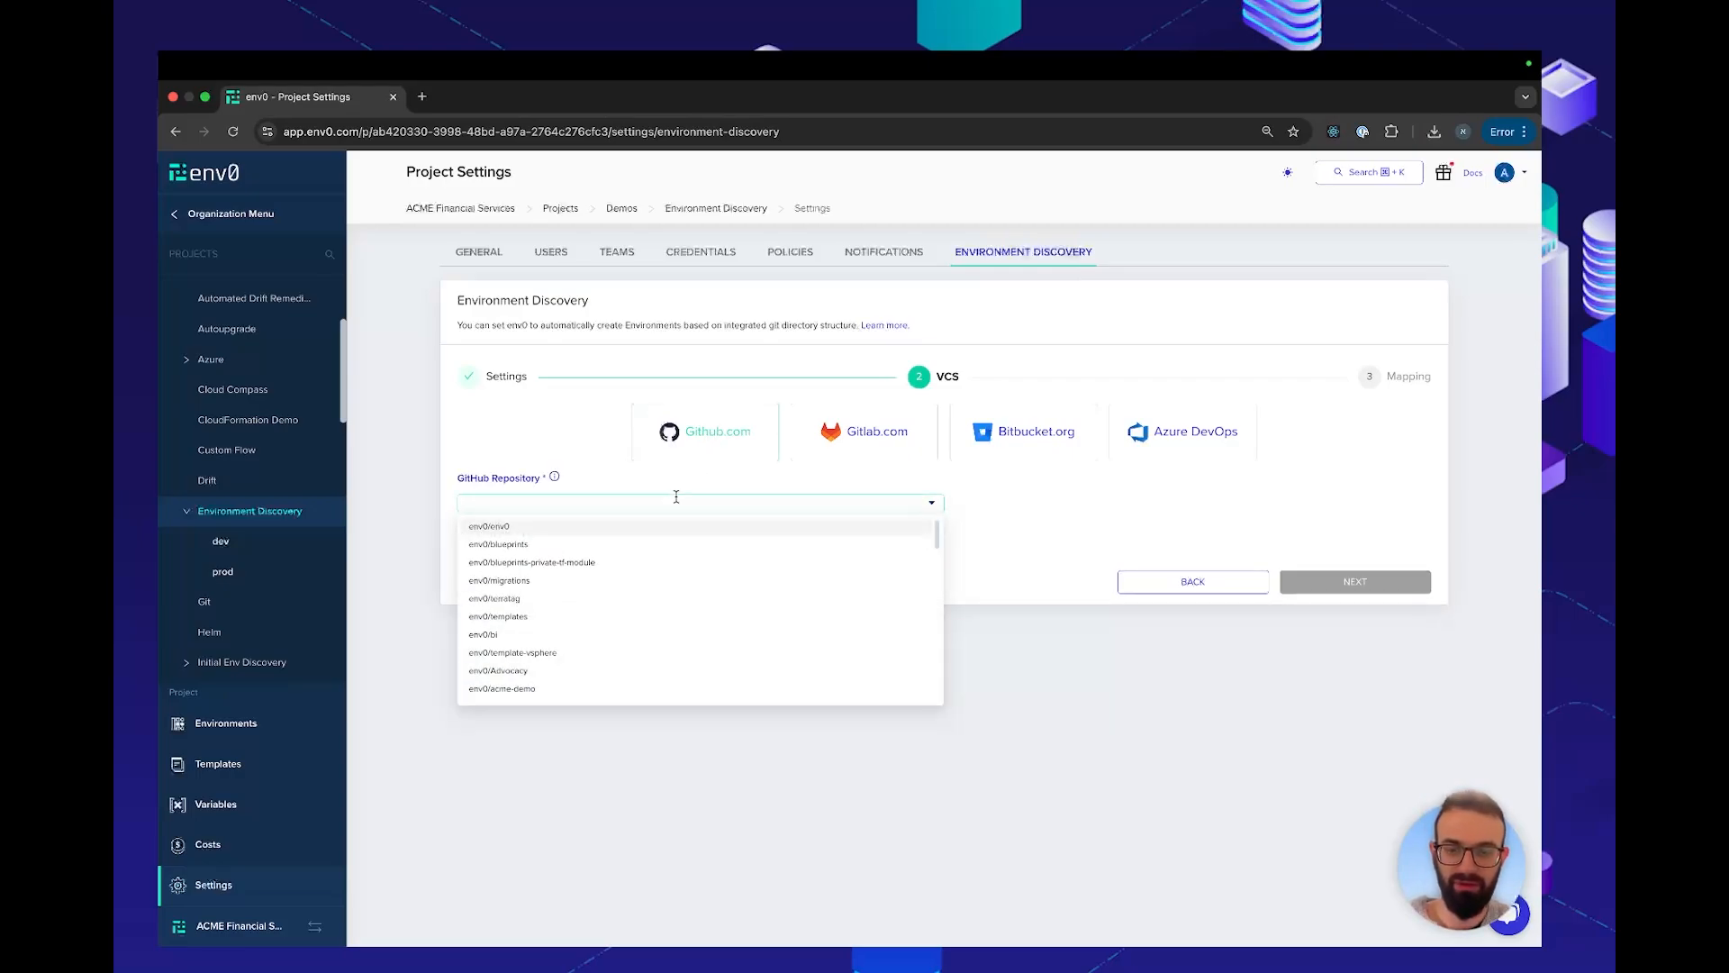
type("acme")
left_click(665, 526)
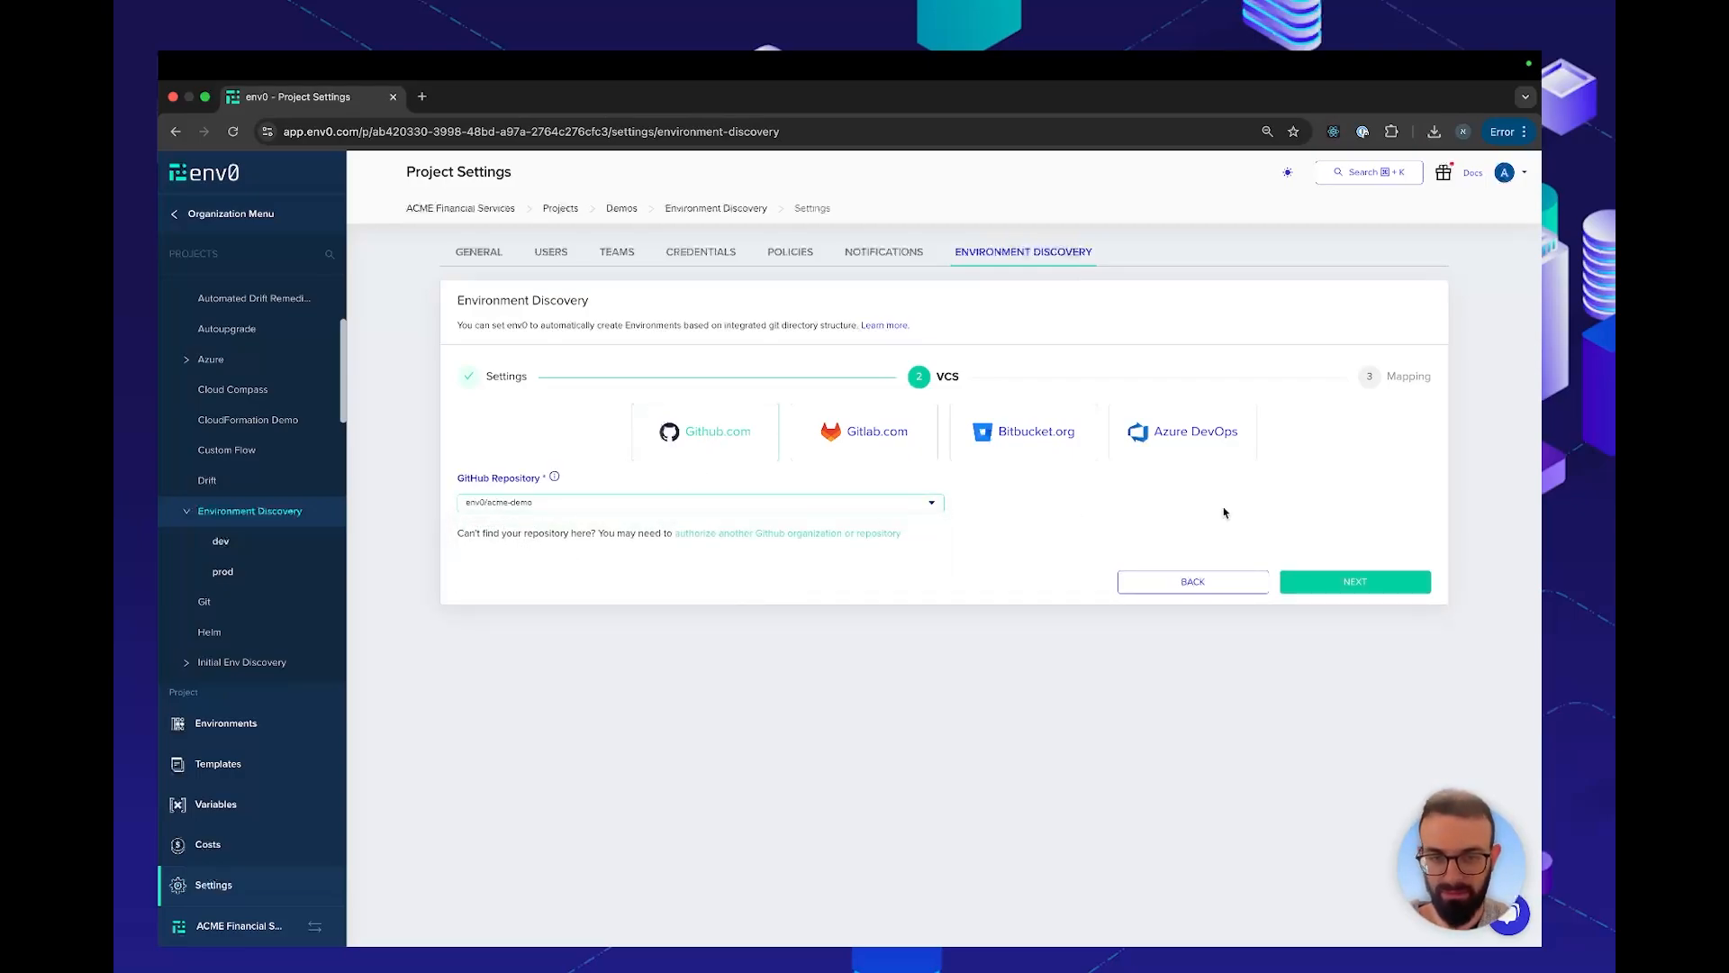
left_click(1364, 587)
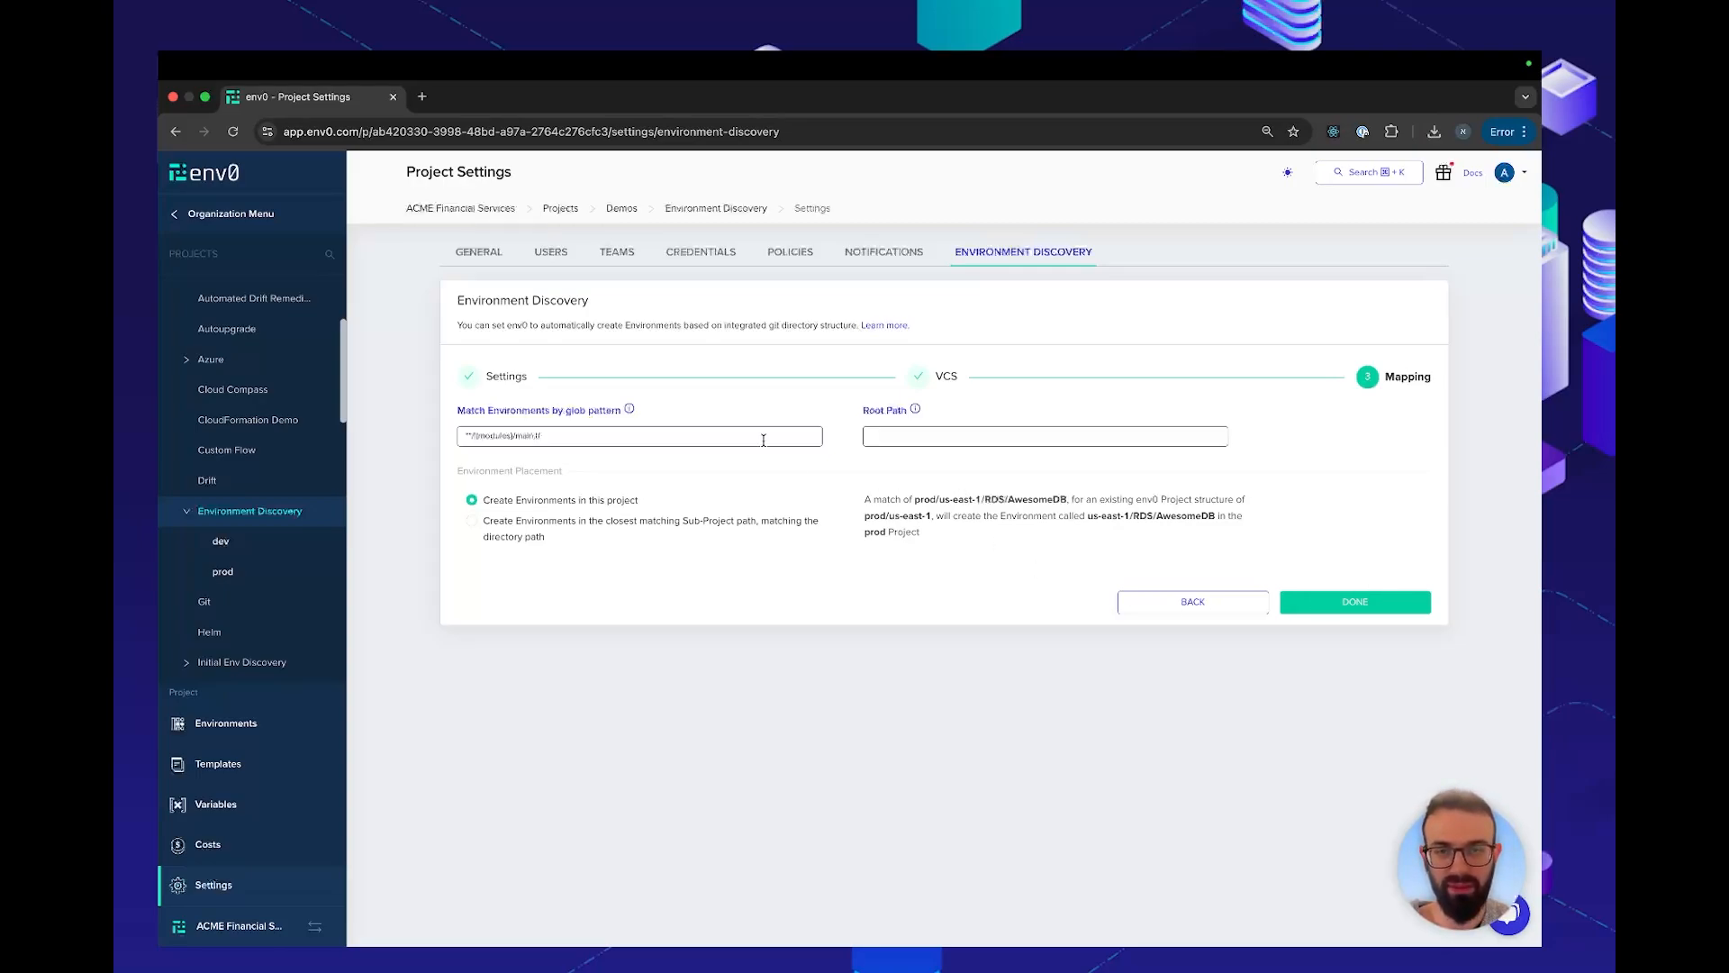
Place environments in the closest matching sub-project path, set the root path to environment-discovery, and finish the discovery configuration
left_click(472, 522)
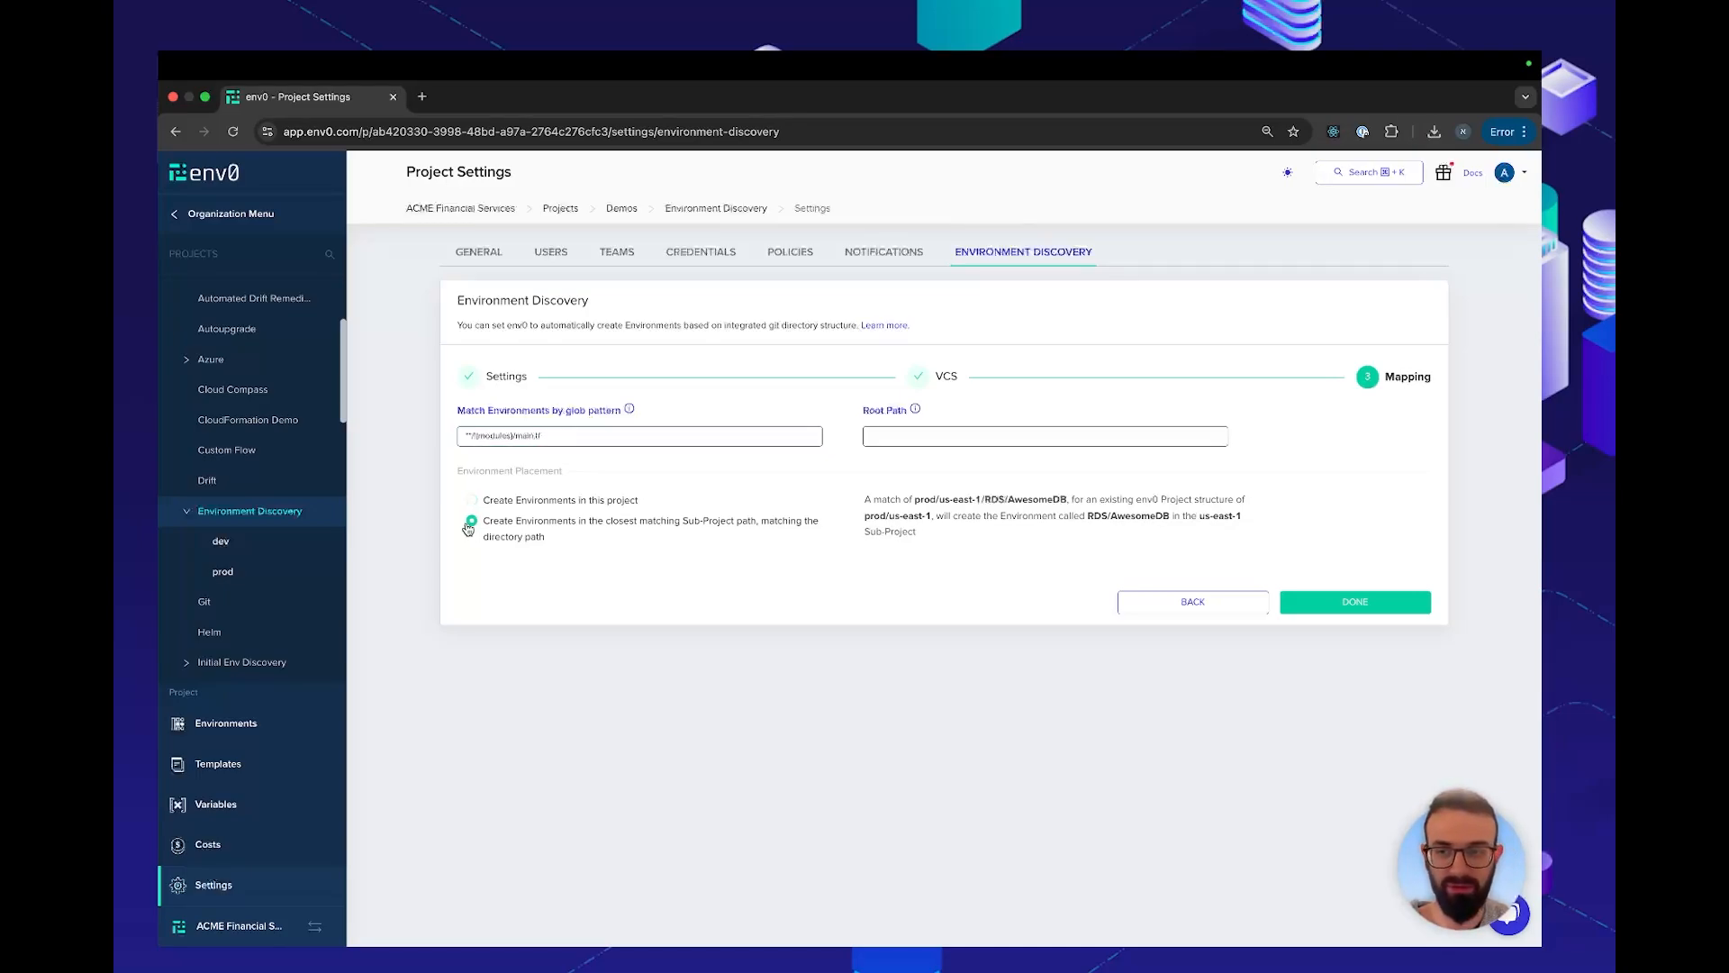
left_click(917, 436)
type("environment-discovery/")
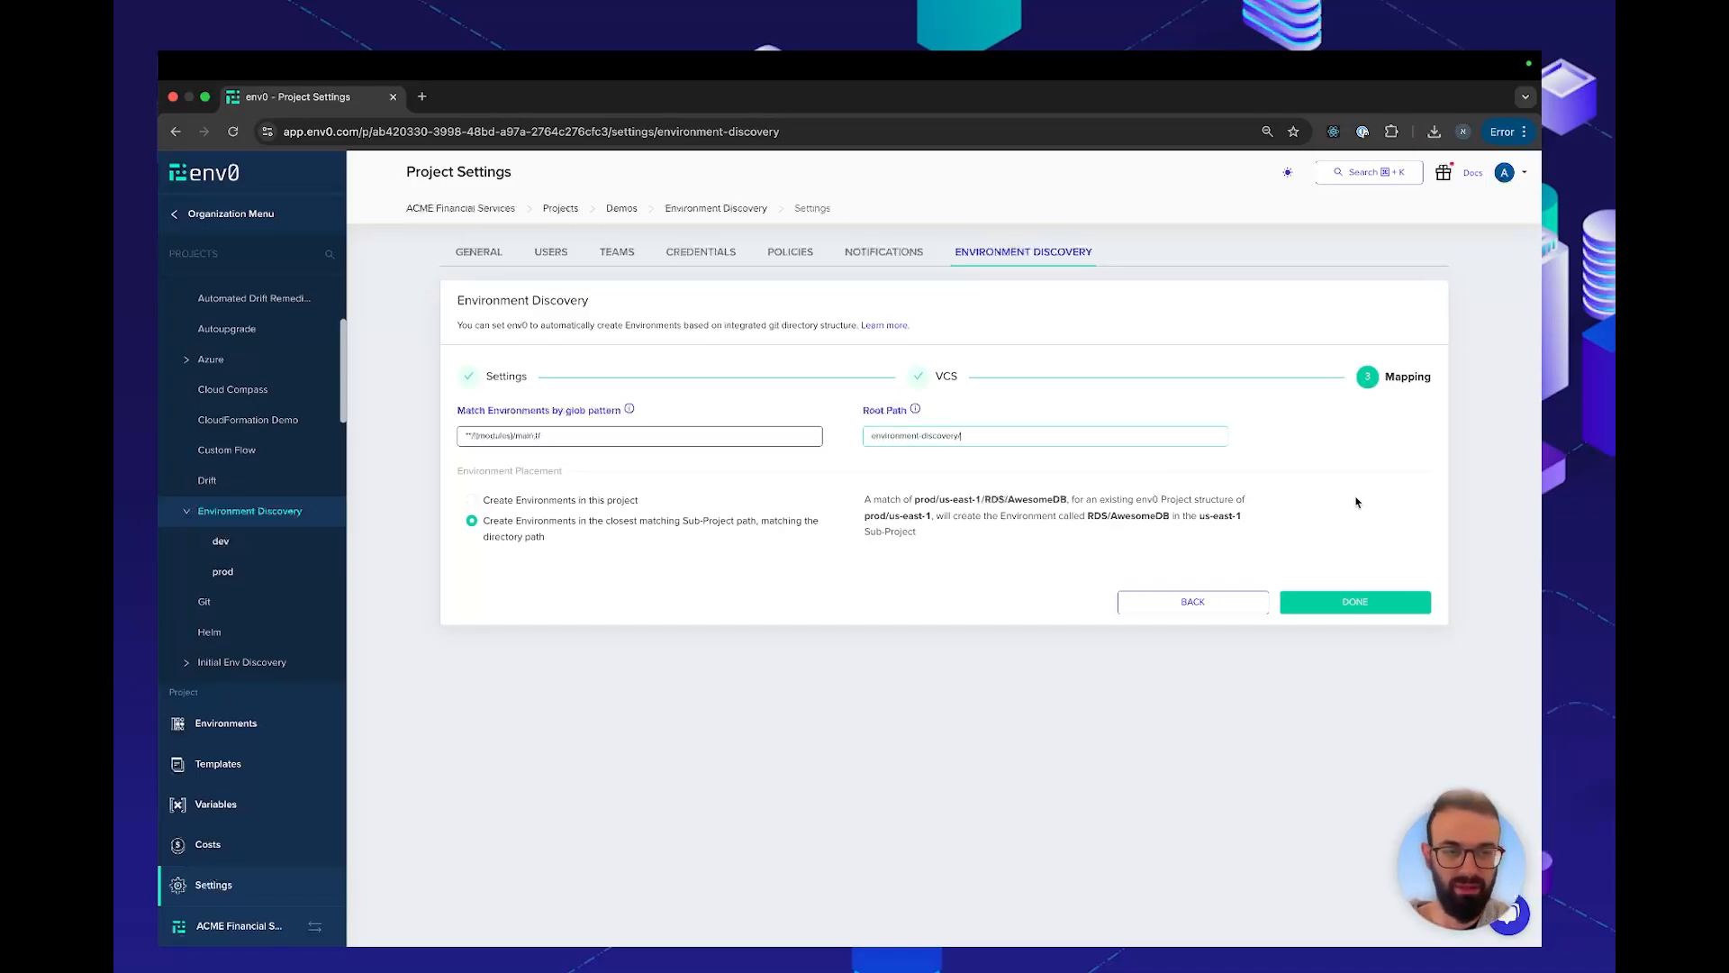
left_click(1348, 602)
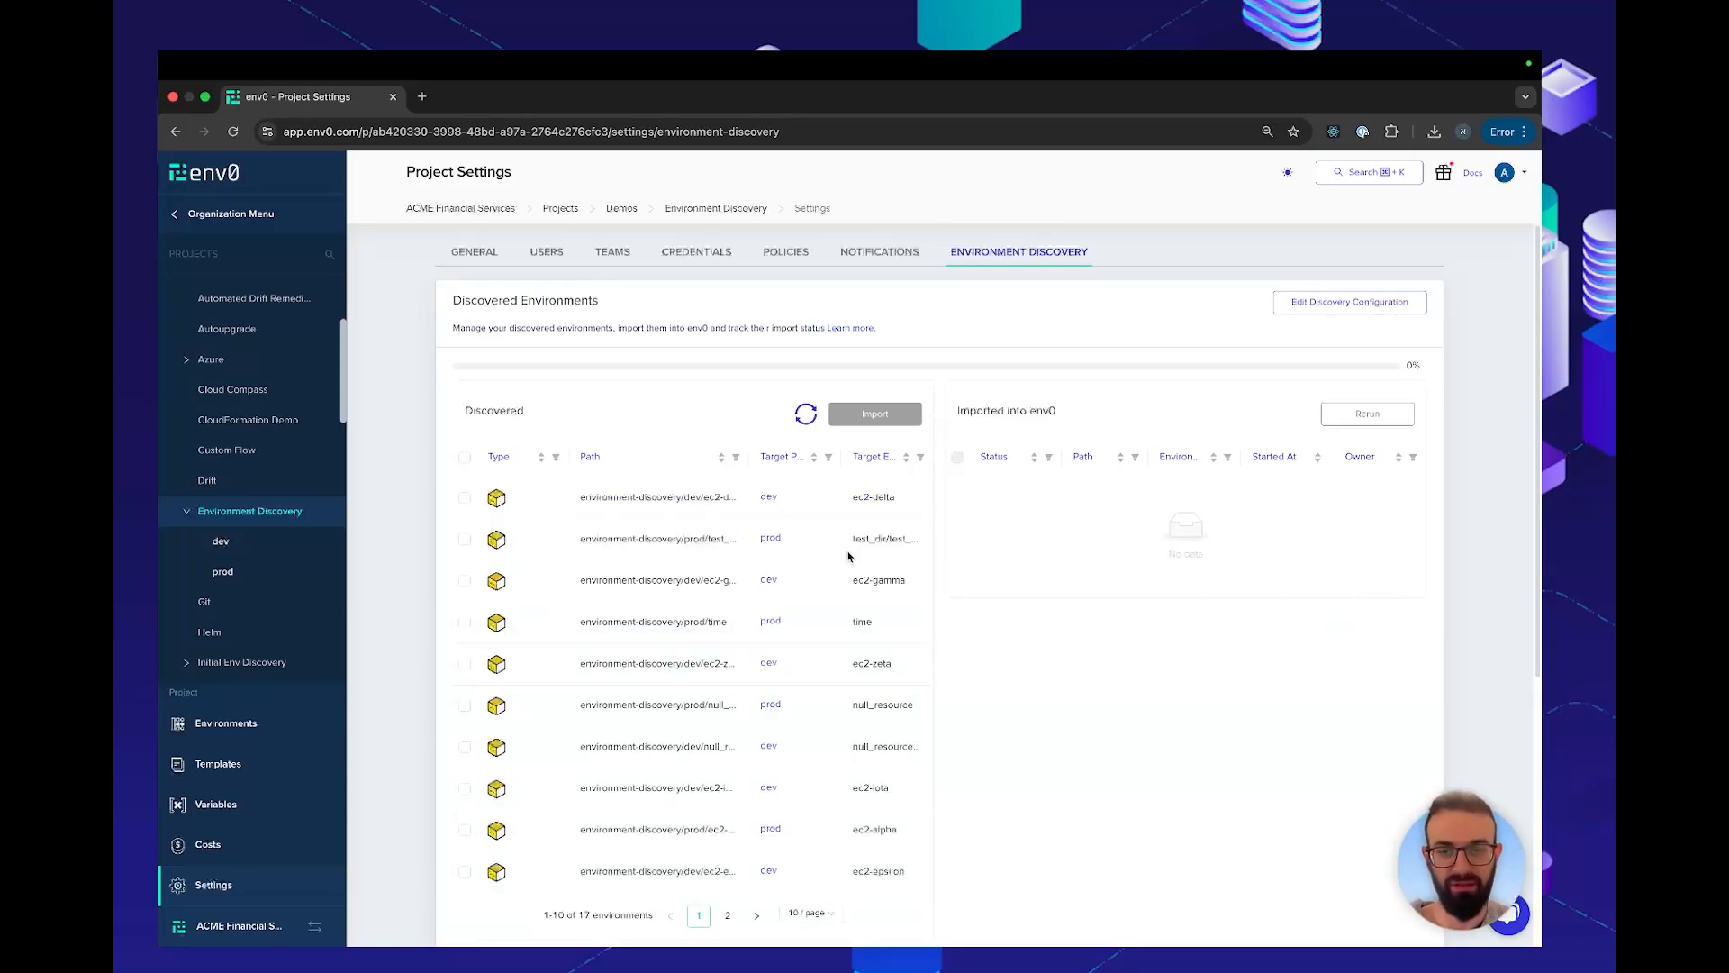
Look over the discovered environments with their paths and target projects
scroll(622, 552, "down", 1)
scroll(622, 552, "down", 4)
scroll(626, 552, "up", 3)
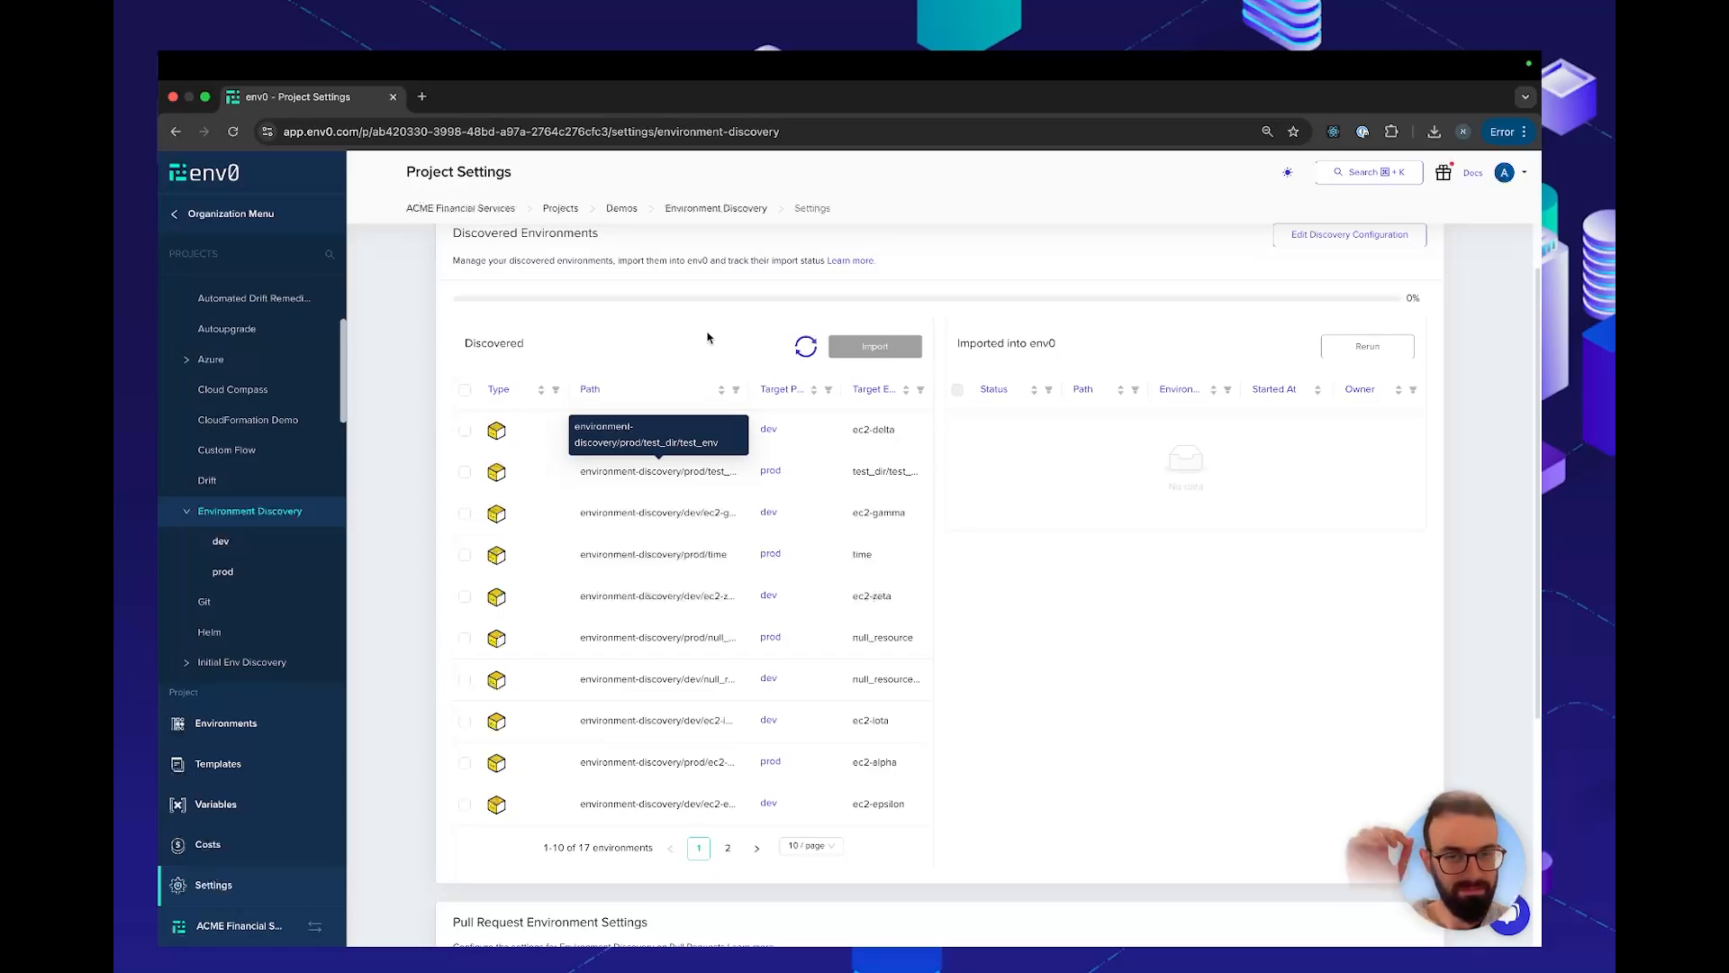
Filter the discovered environments by a path containing iota, select ec2-iota, and start importing it
left_click(737, 391)
type("iota")
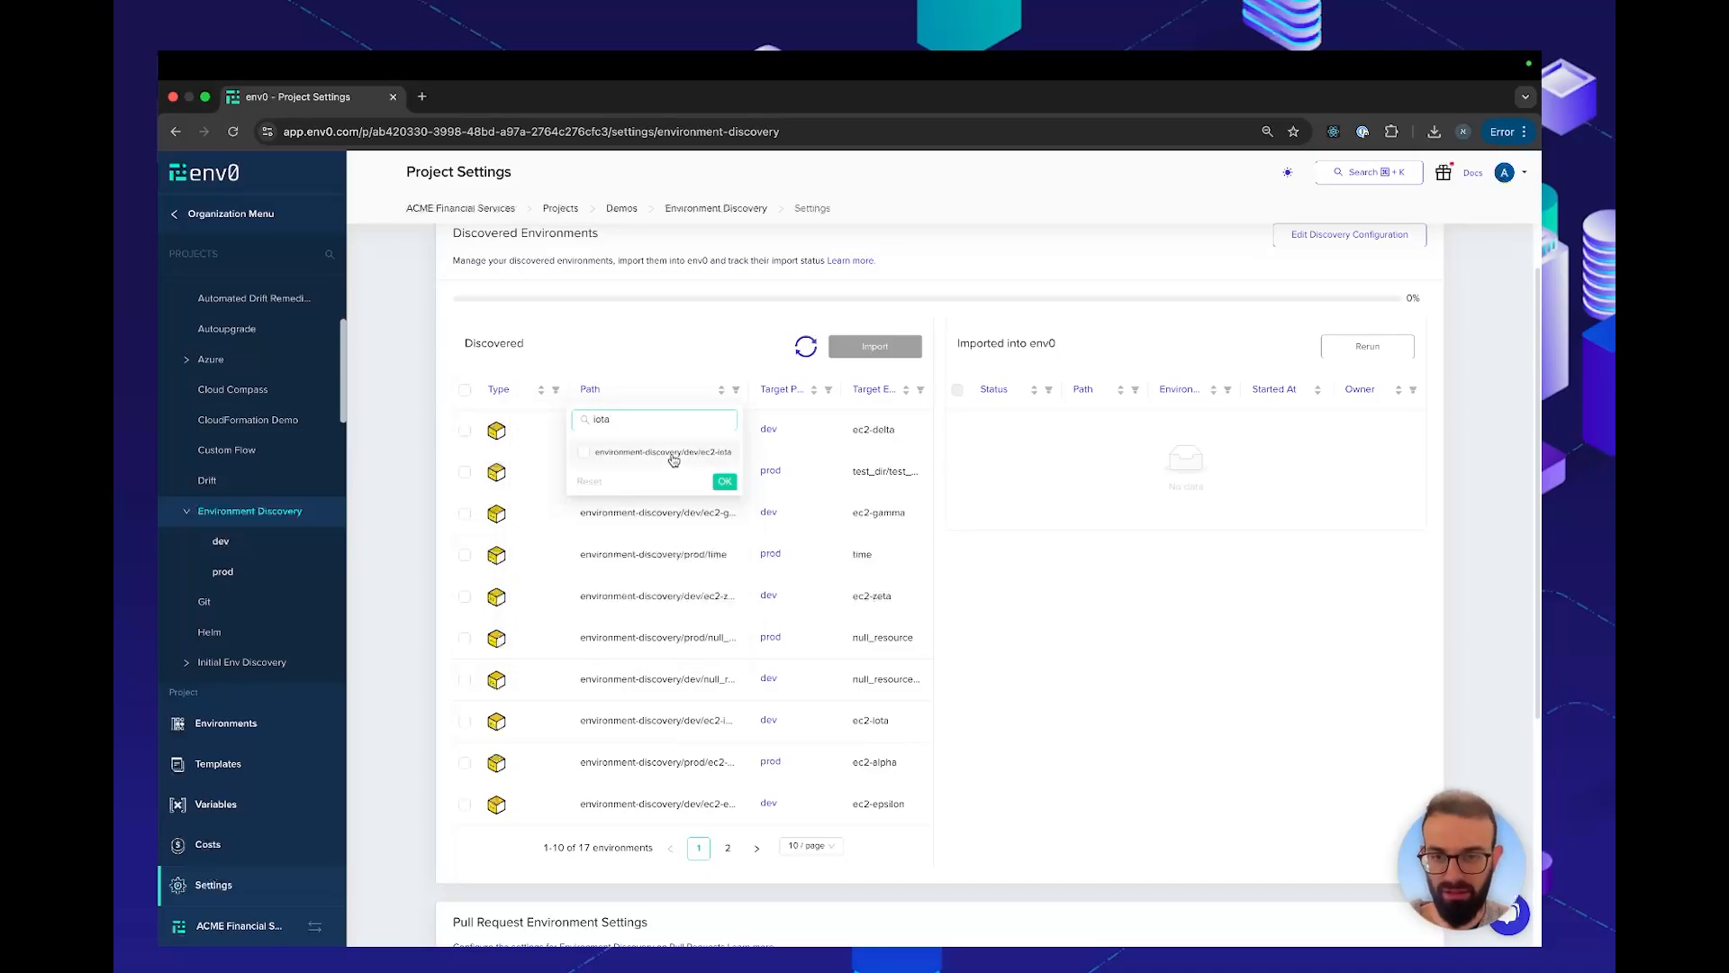
left_click(667, 453)
left_click(724, 484)
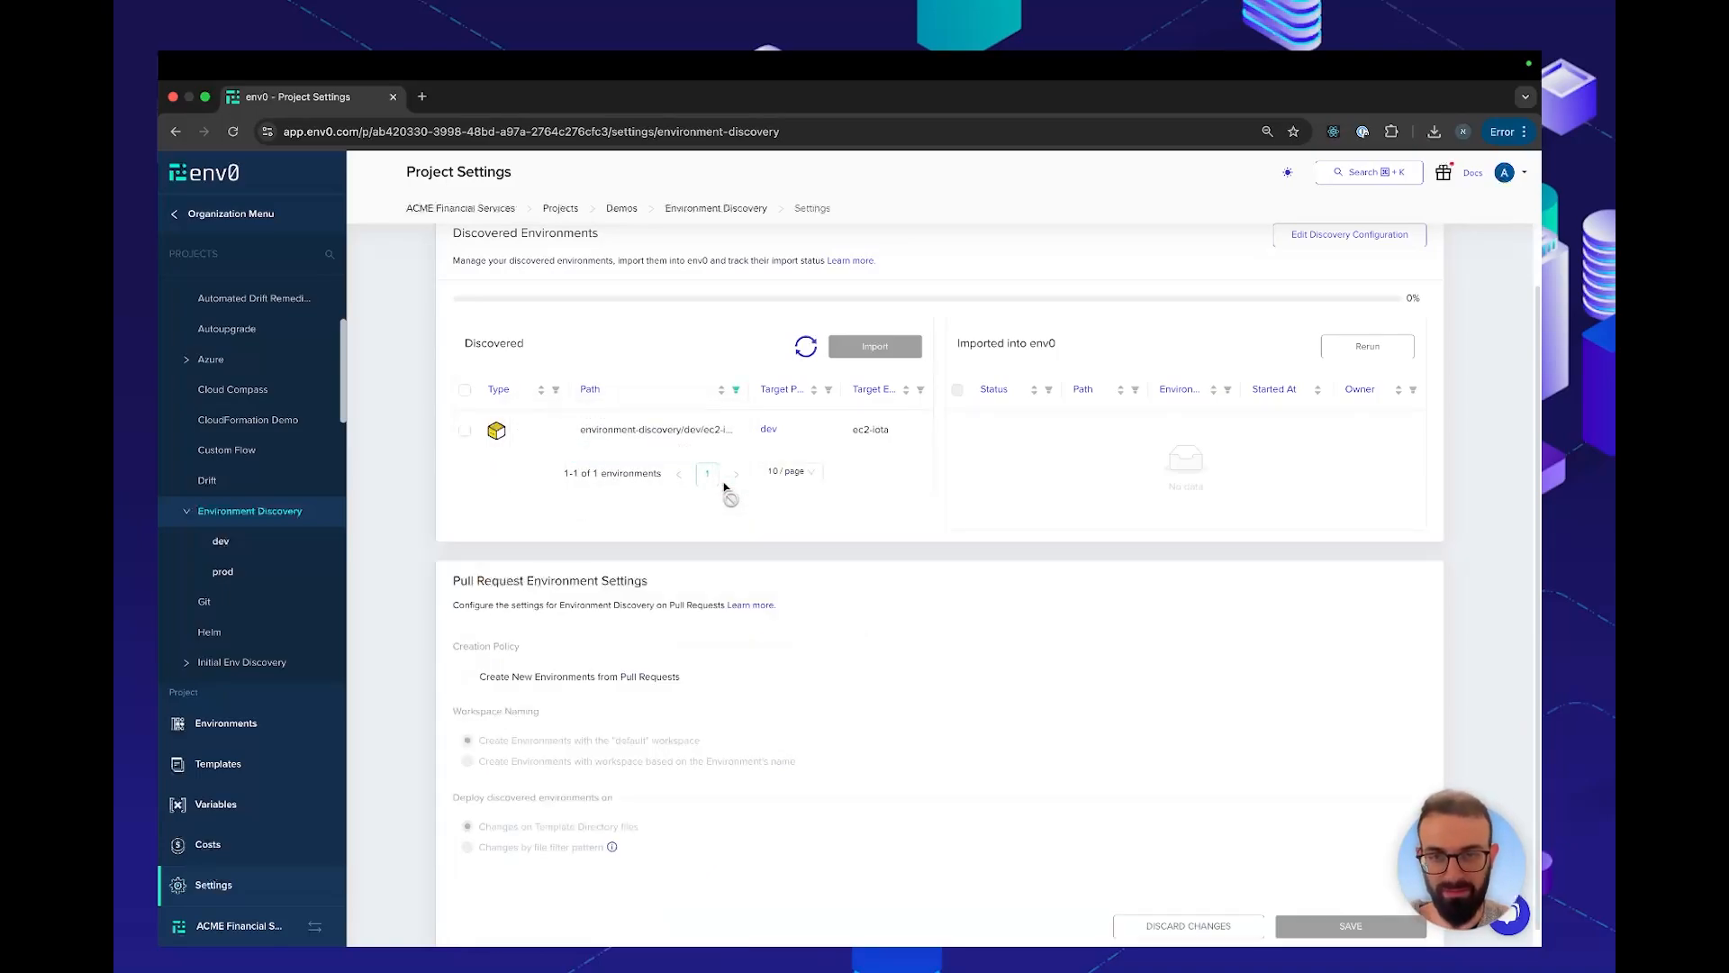
left_click(464, 430)
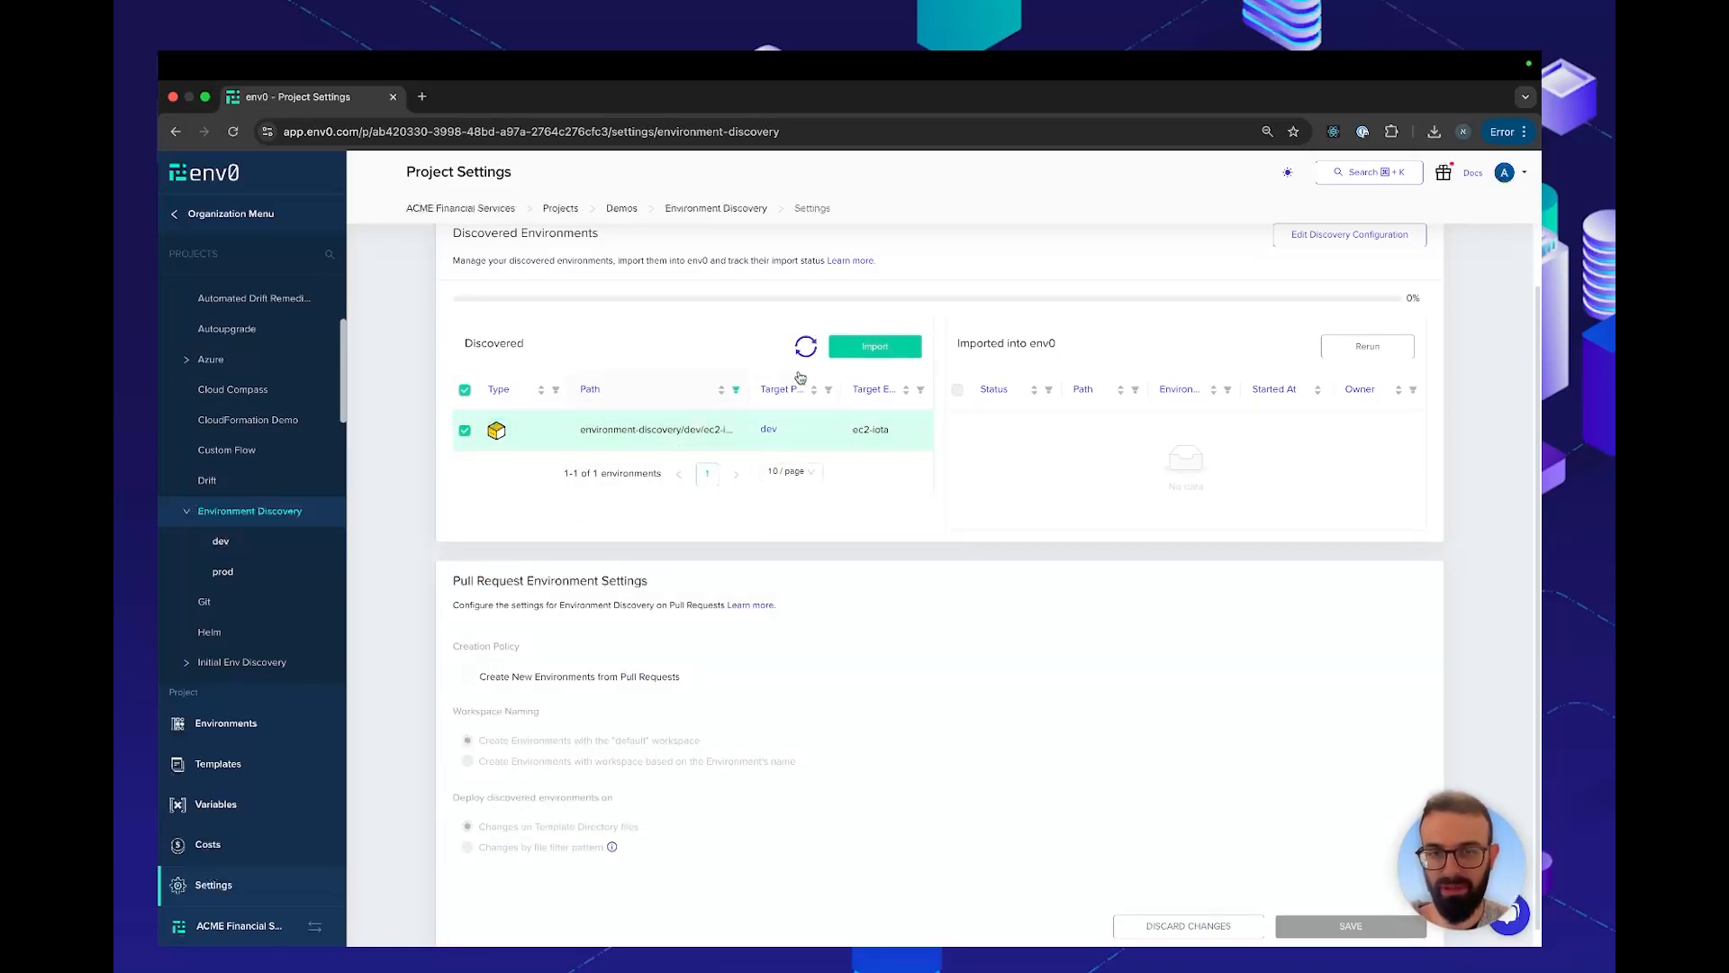
left_click(873, 349)
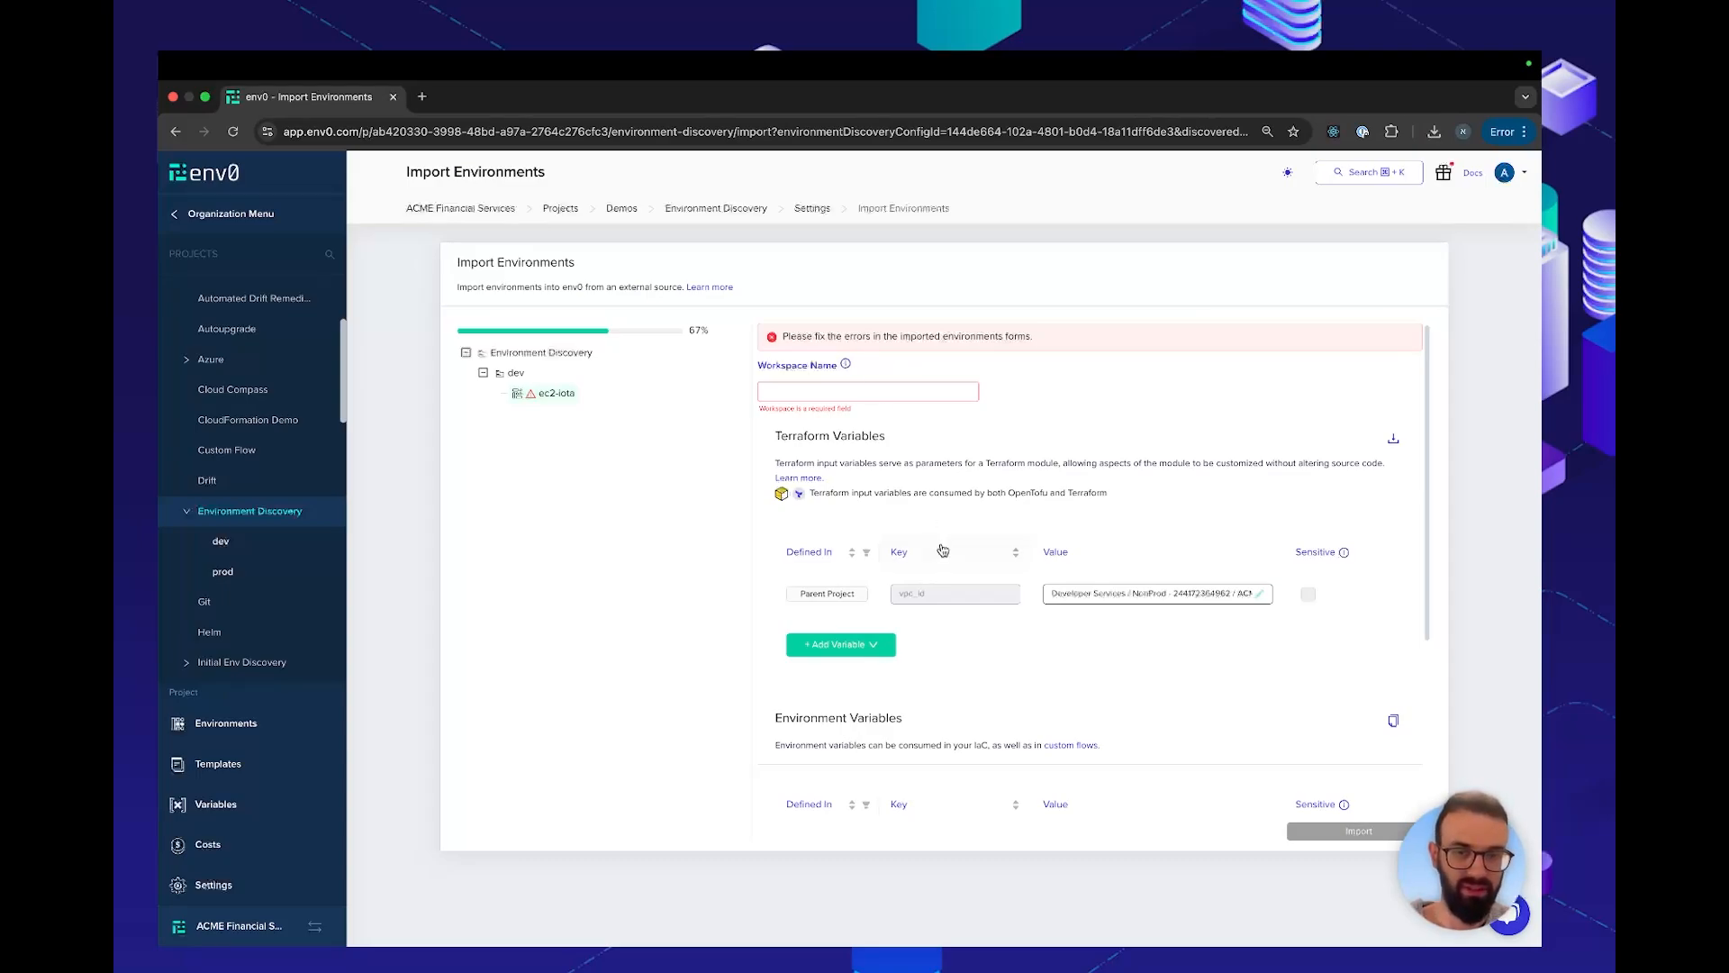
Set the workspace name of ec2-iota to import-demo, run the import, and close the completion dialog
scroll(943, 549, "down", 1)
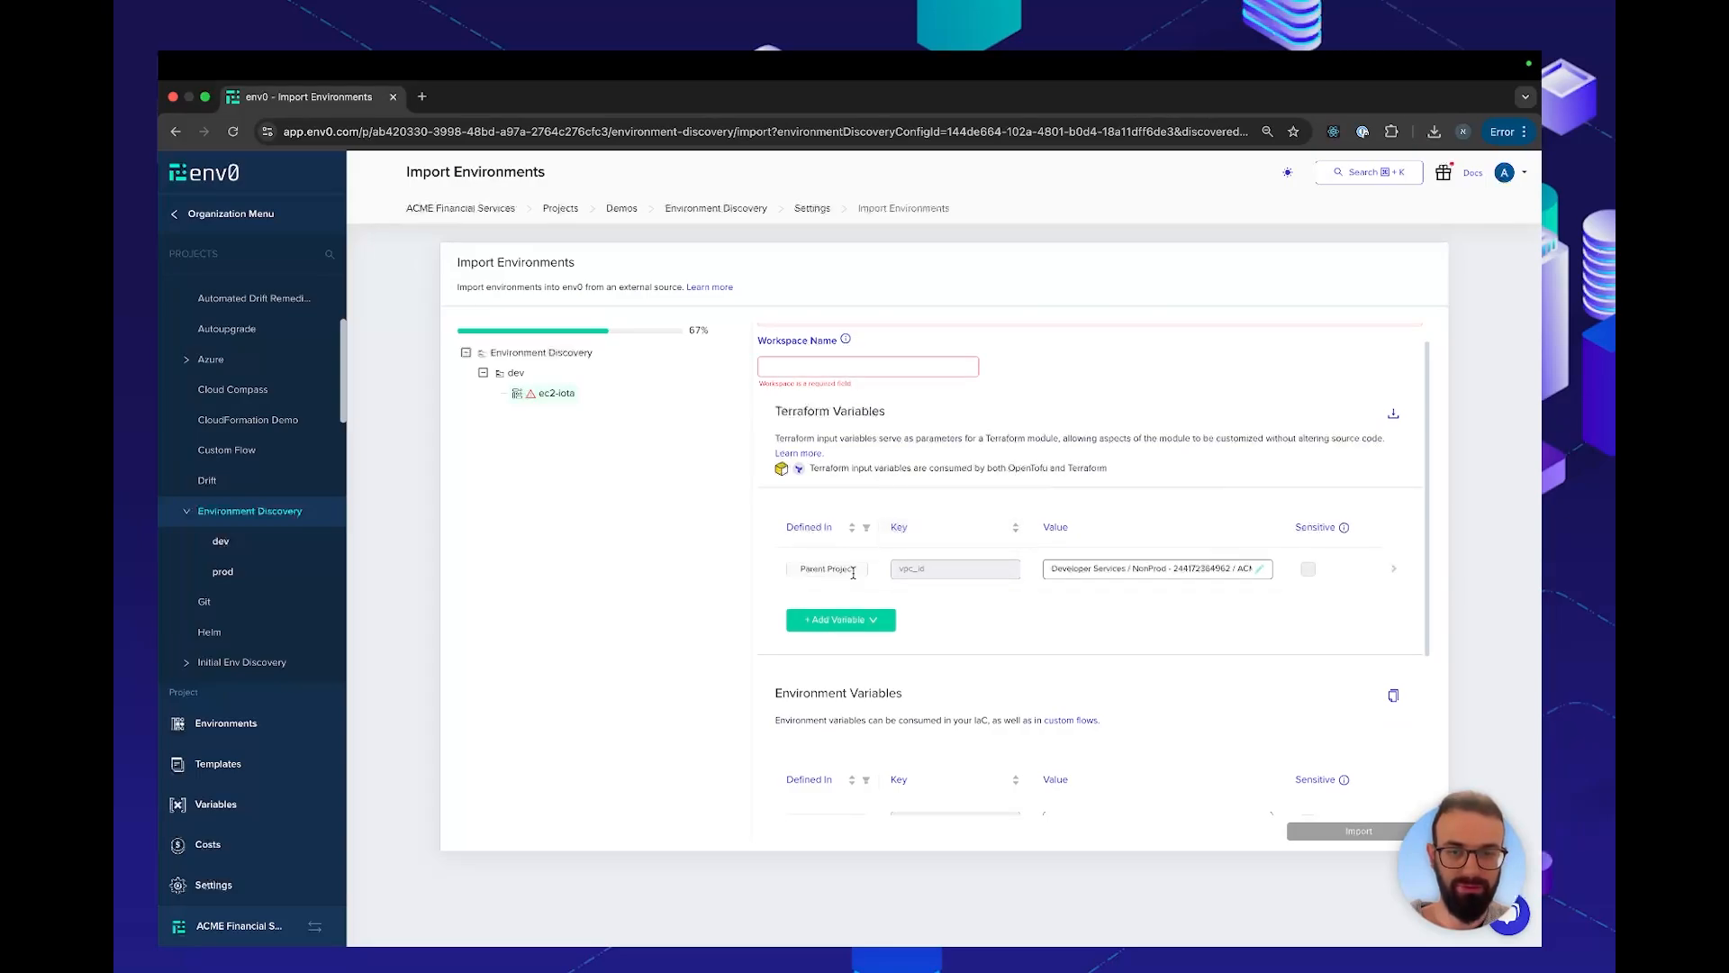
mouse_move(935, 576)
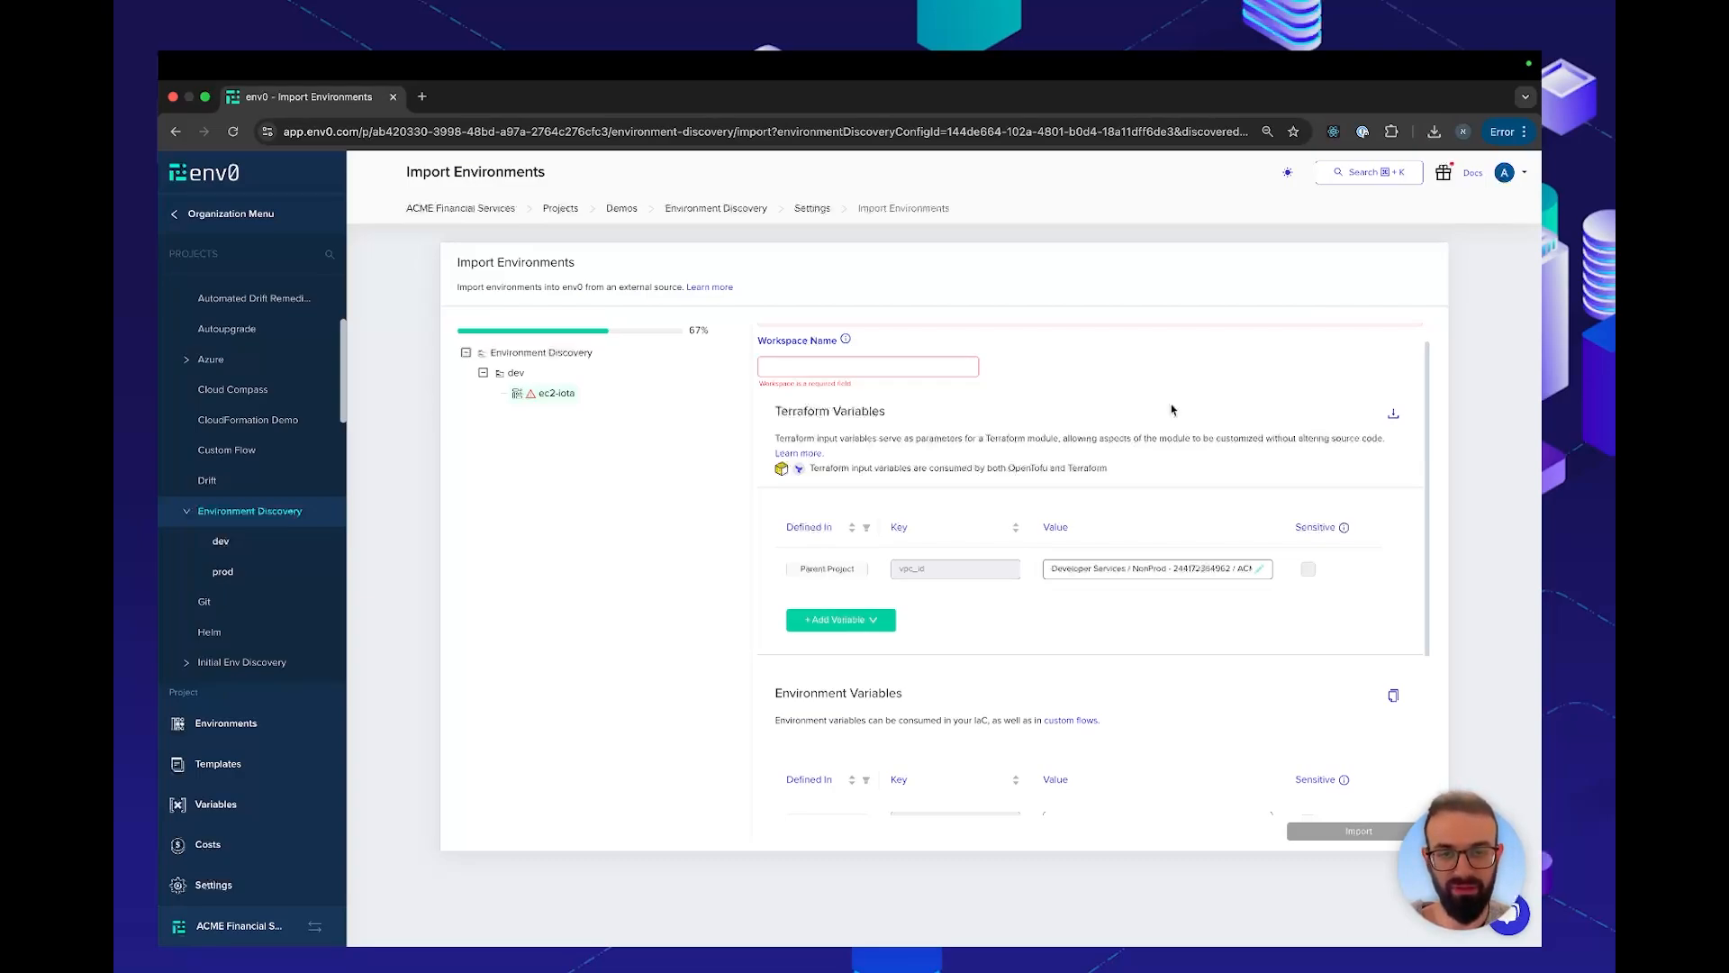
left_click(867, 366)
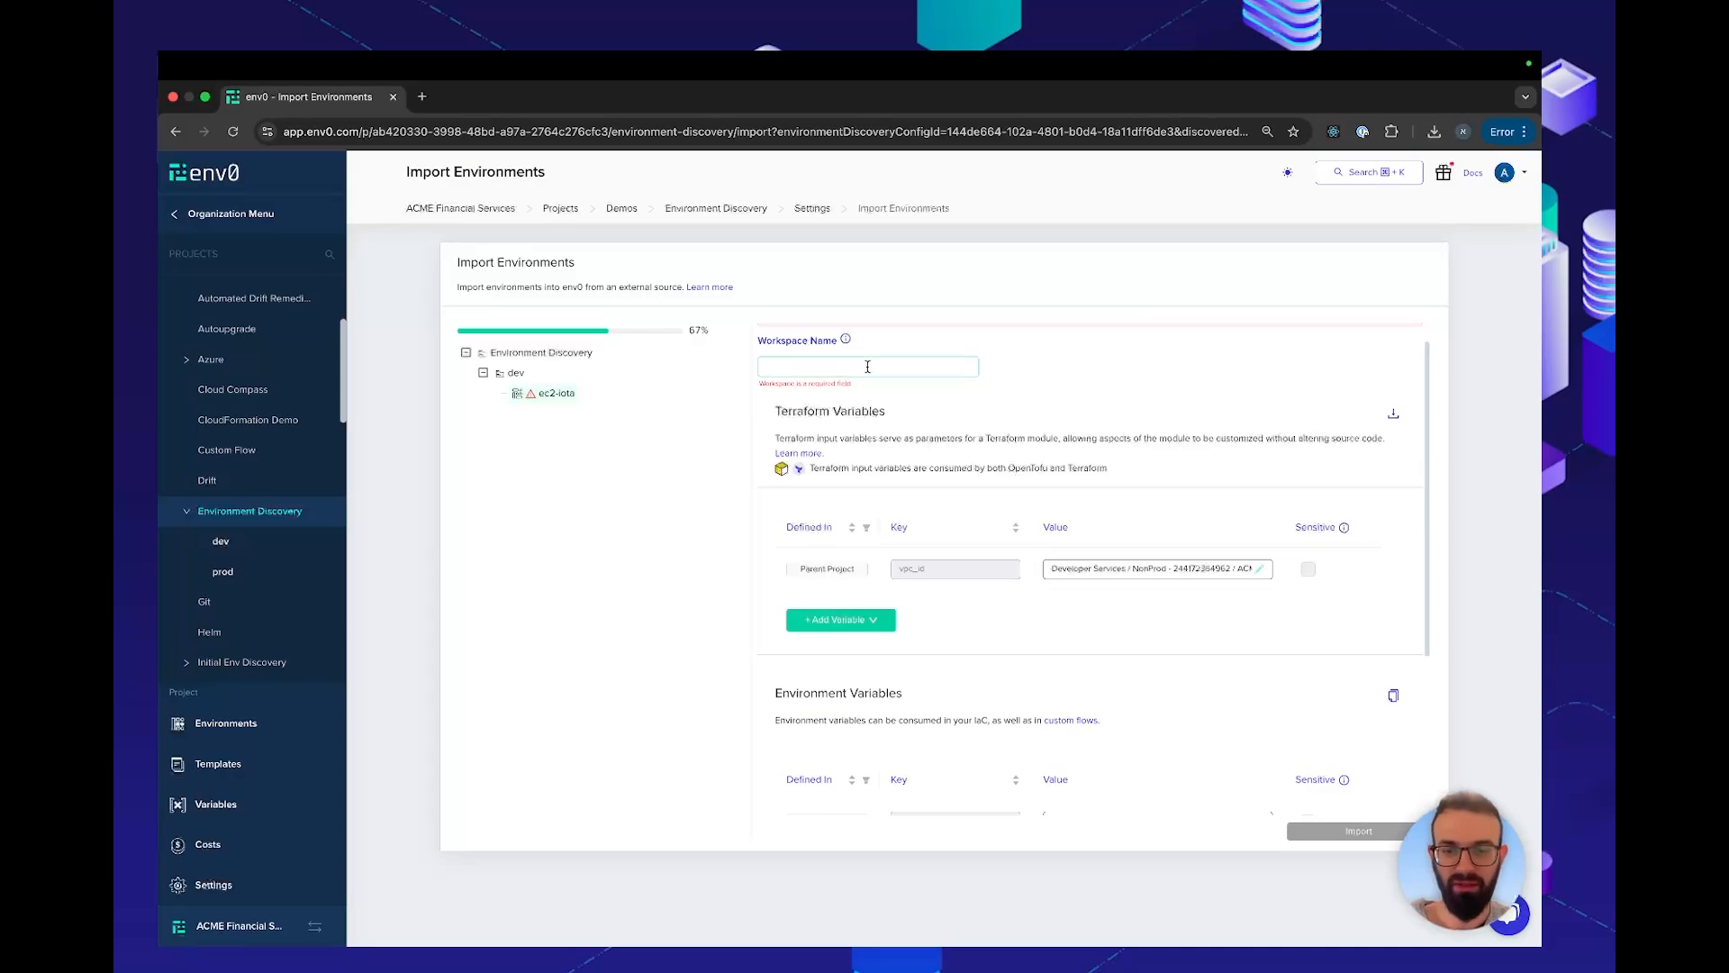
type("import-demo")
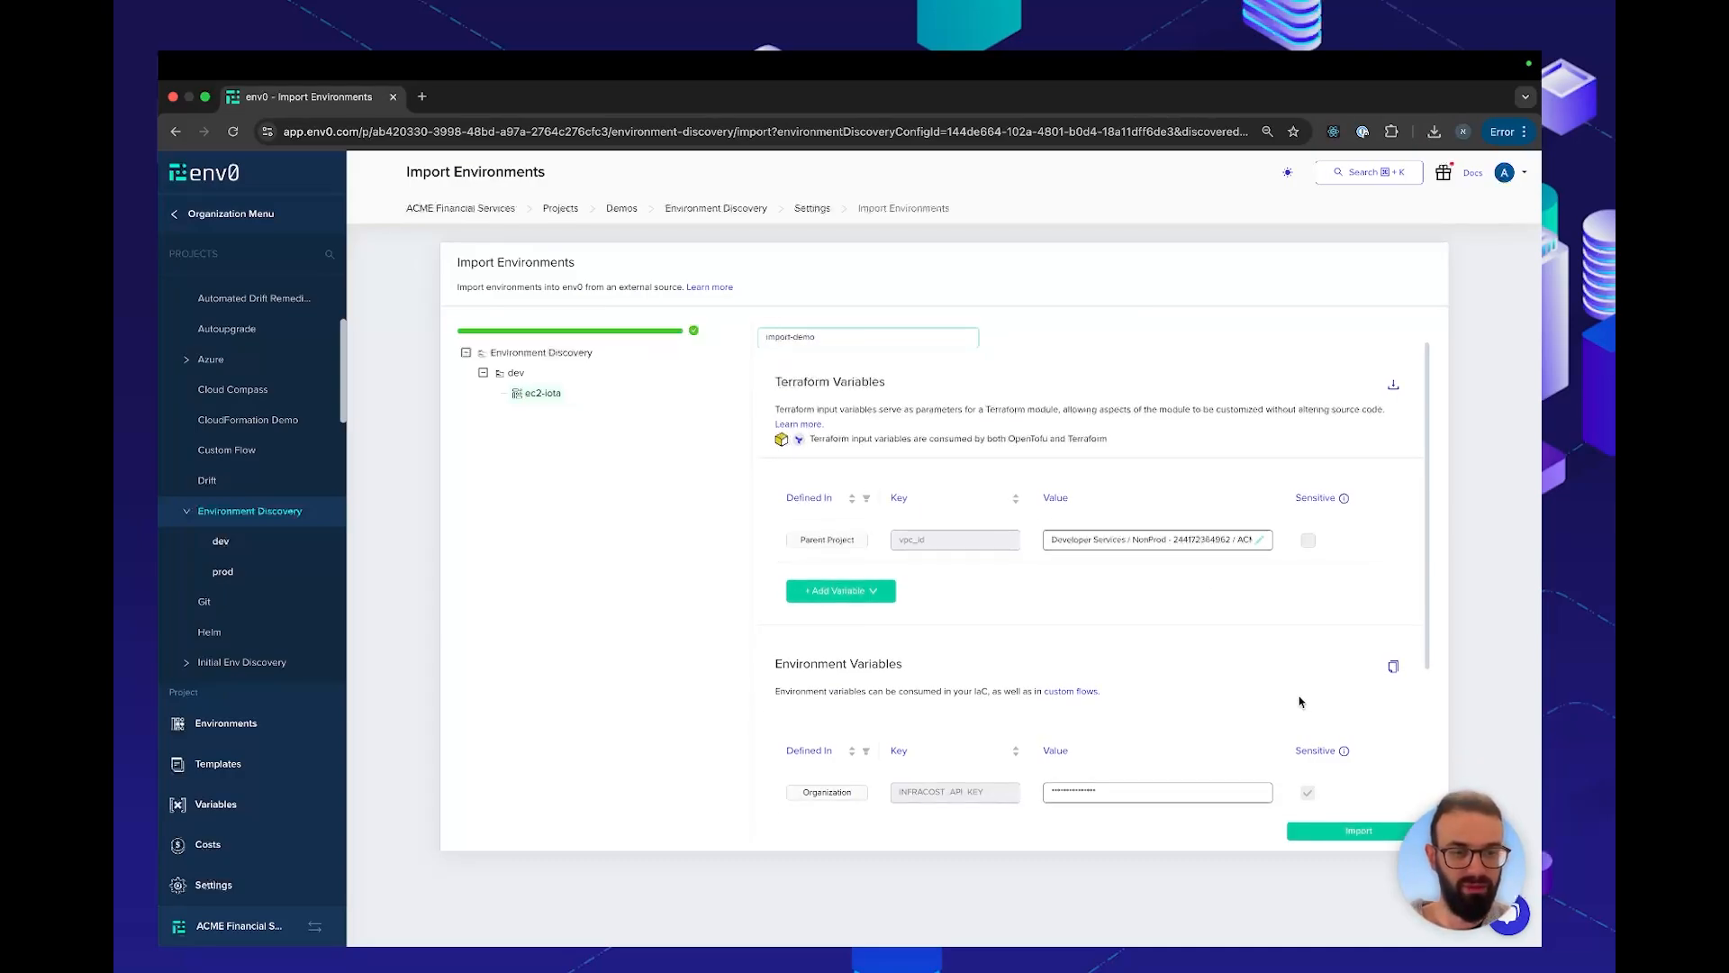
scroll(1299, 697, "down", 2)
left_click(1331, 831)
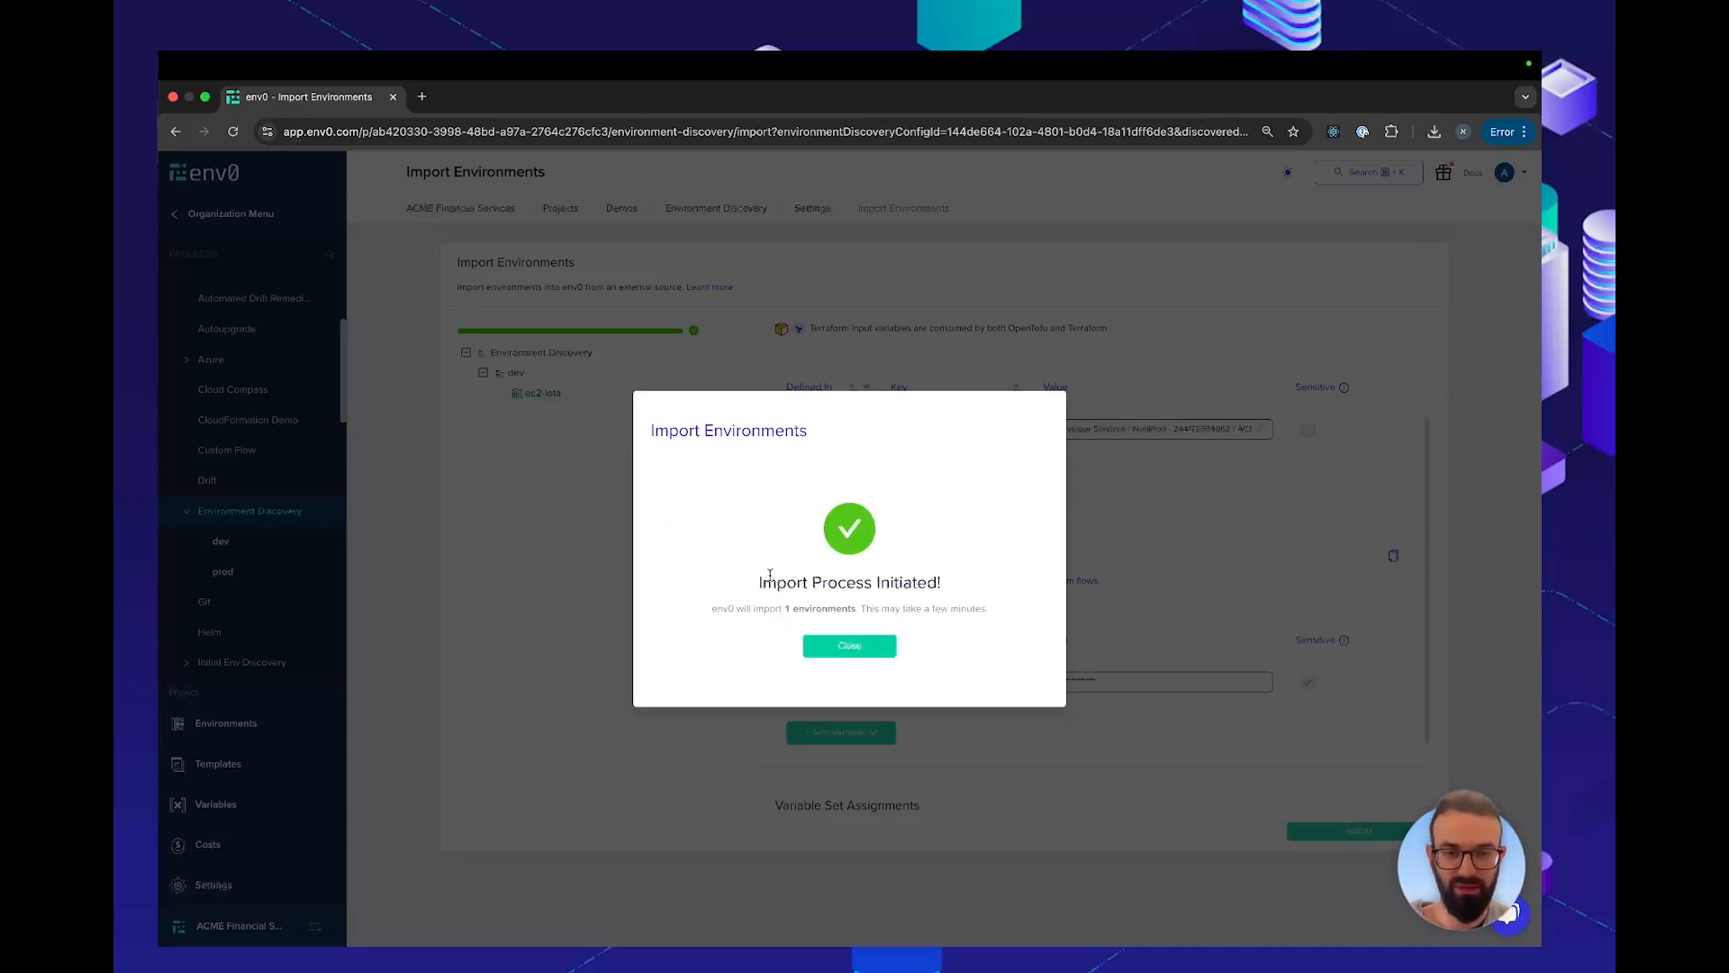
left_click_drag(758, 582, 937, 583)
left_click(870, 647)
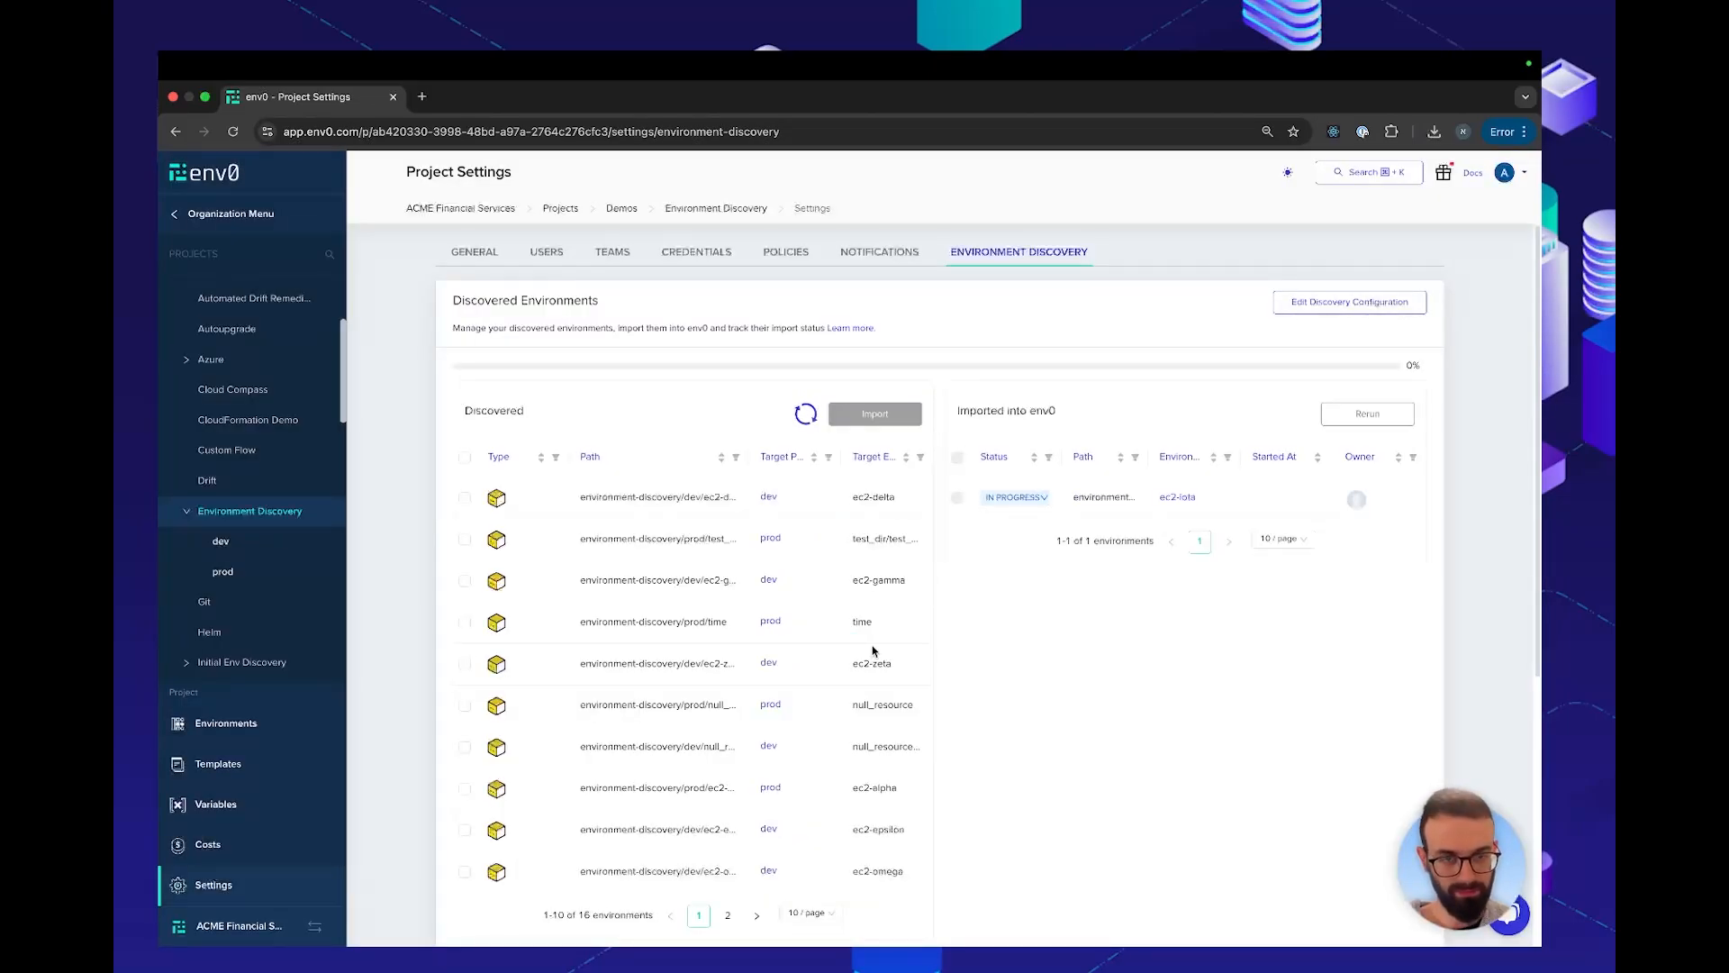
Open the running deployment of the imported ec2-iota environment in a new browser tab and look over its deployment stages
mouse_move(1032, 499)
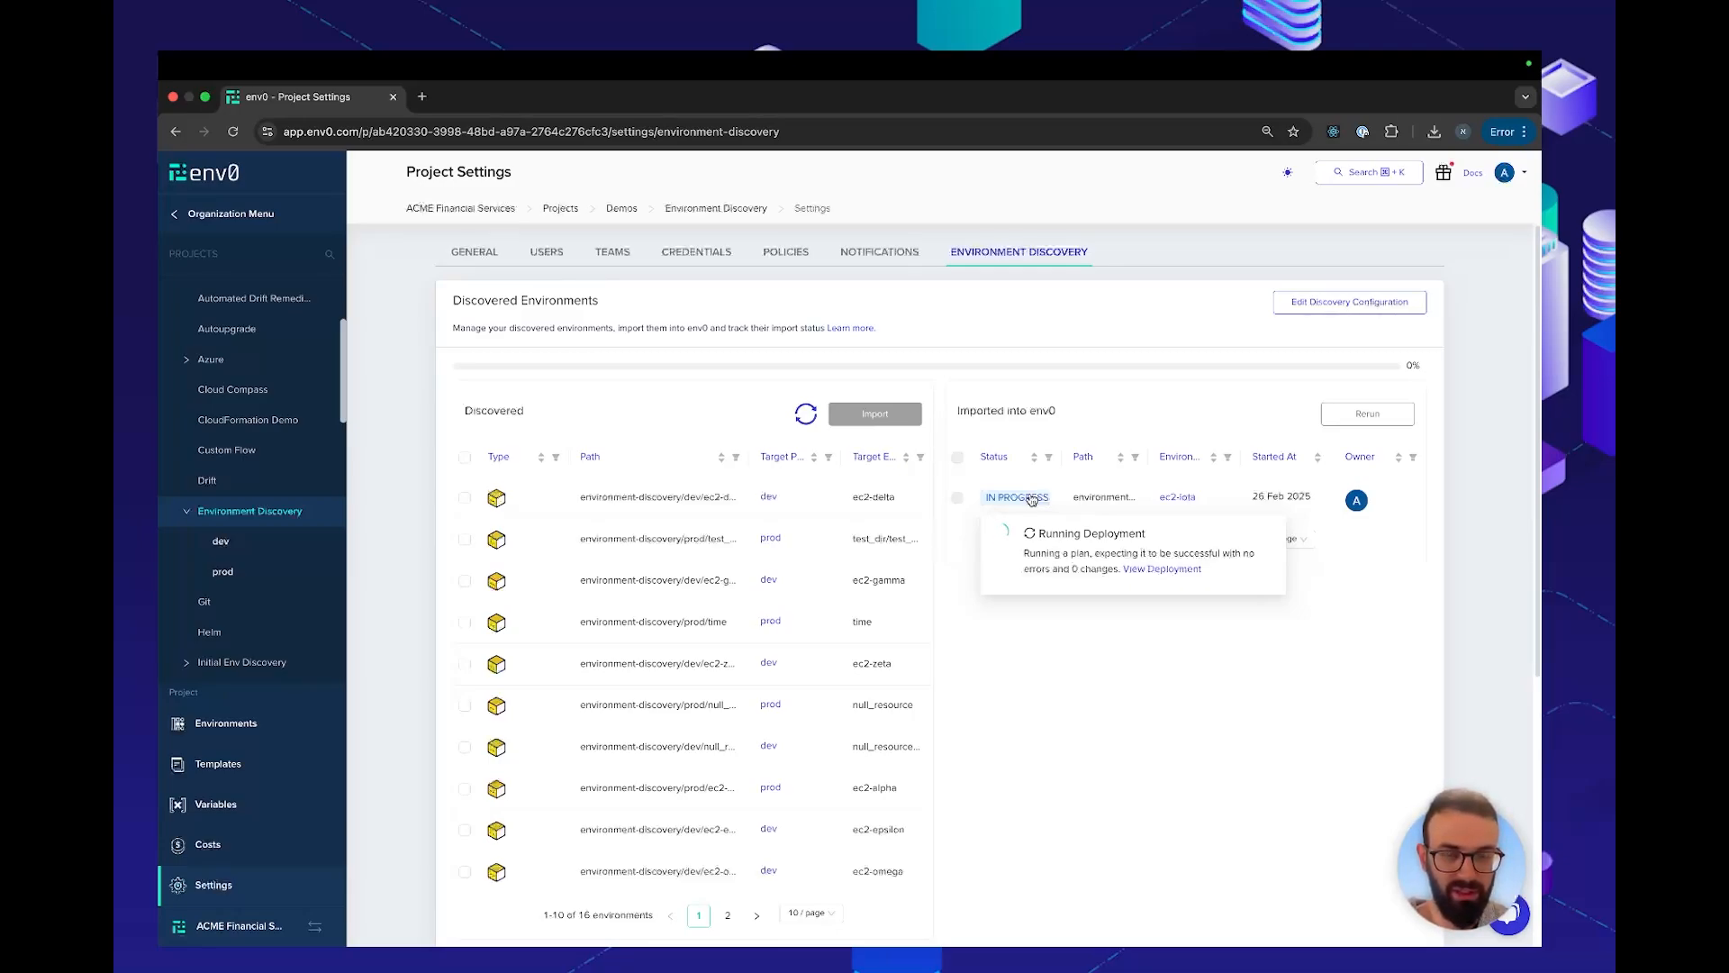
right_click(1139, 568)
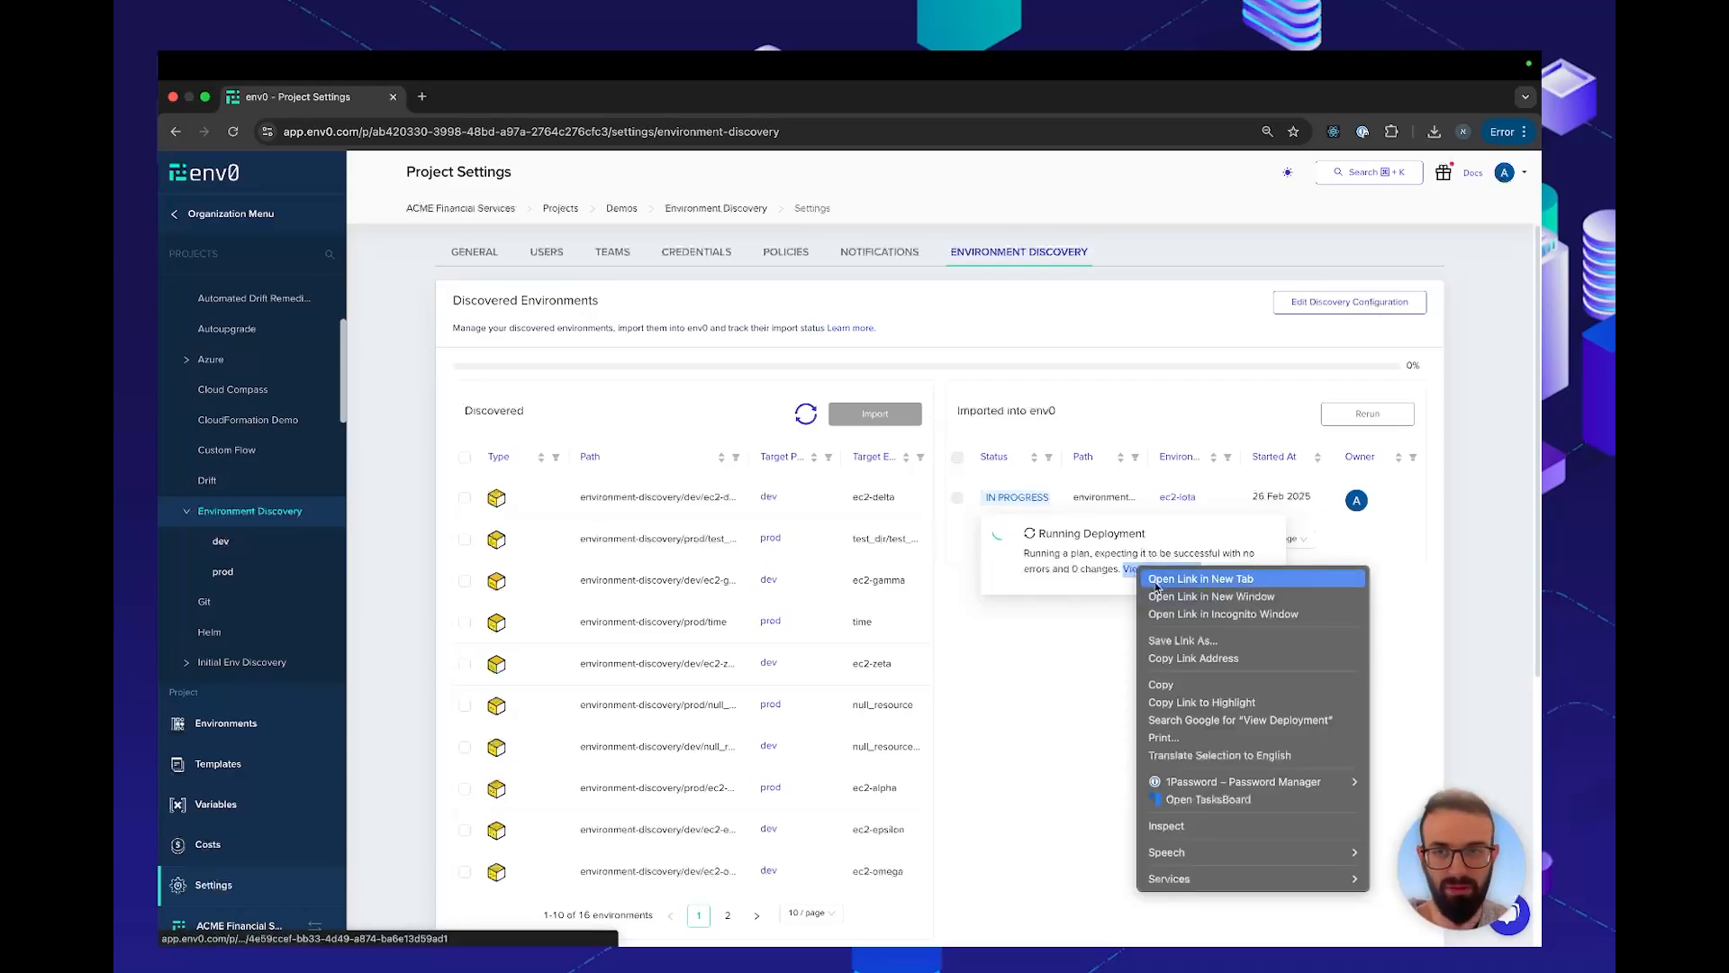
left_click(1156, 586)
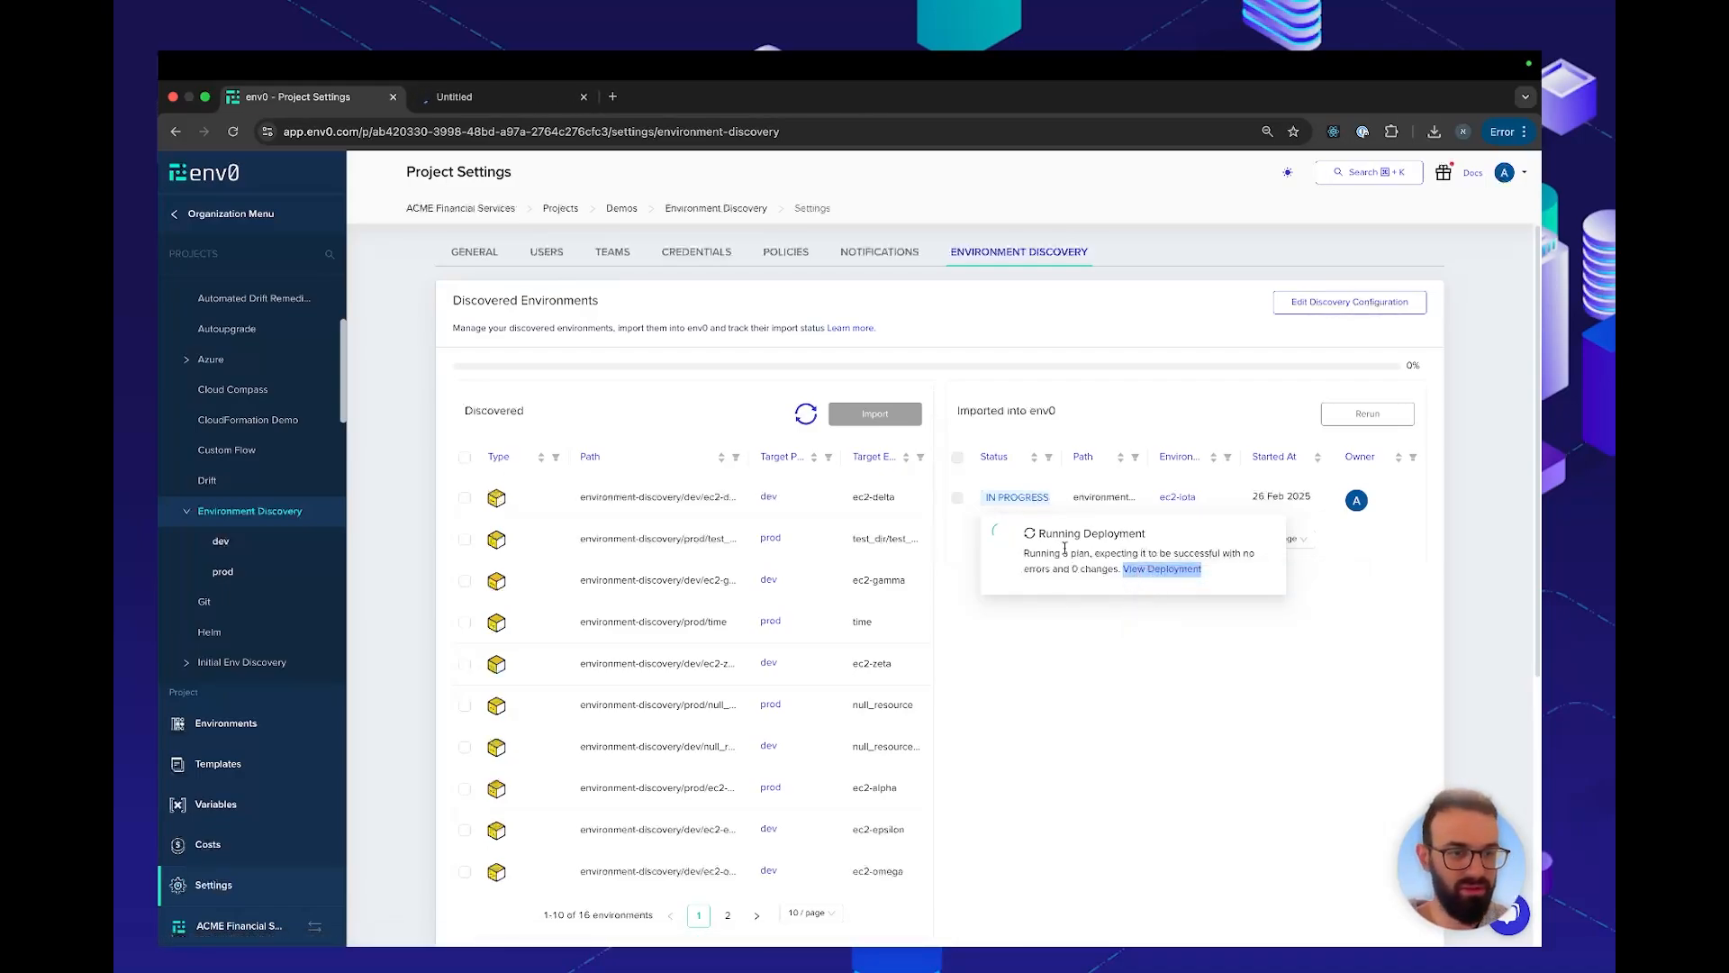
left_click(484, 99)
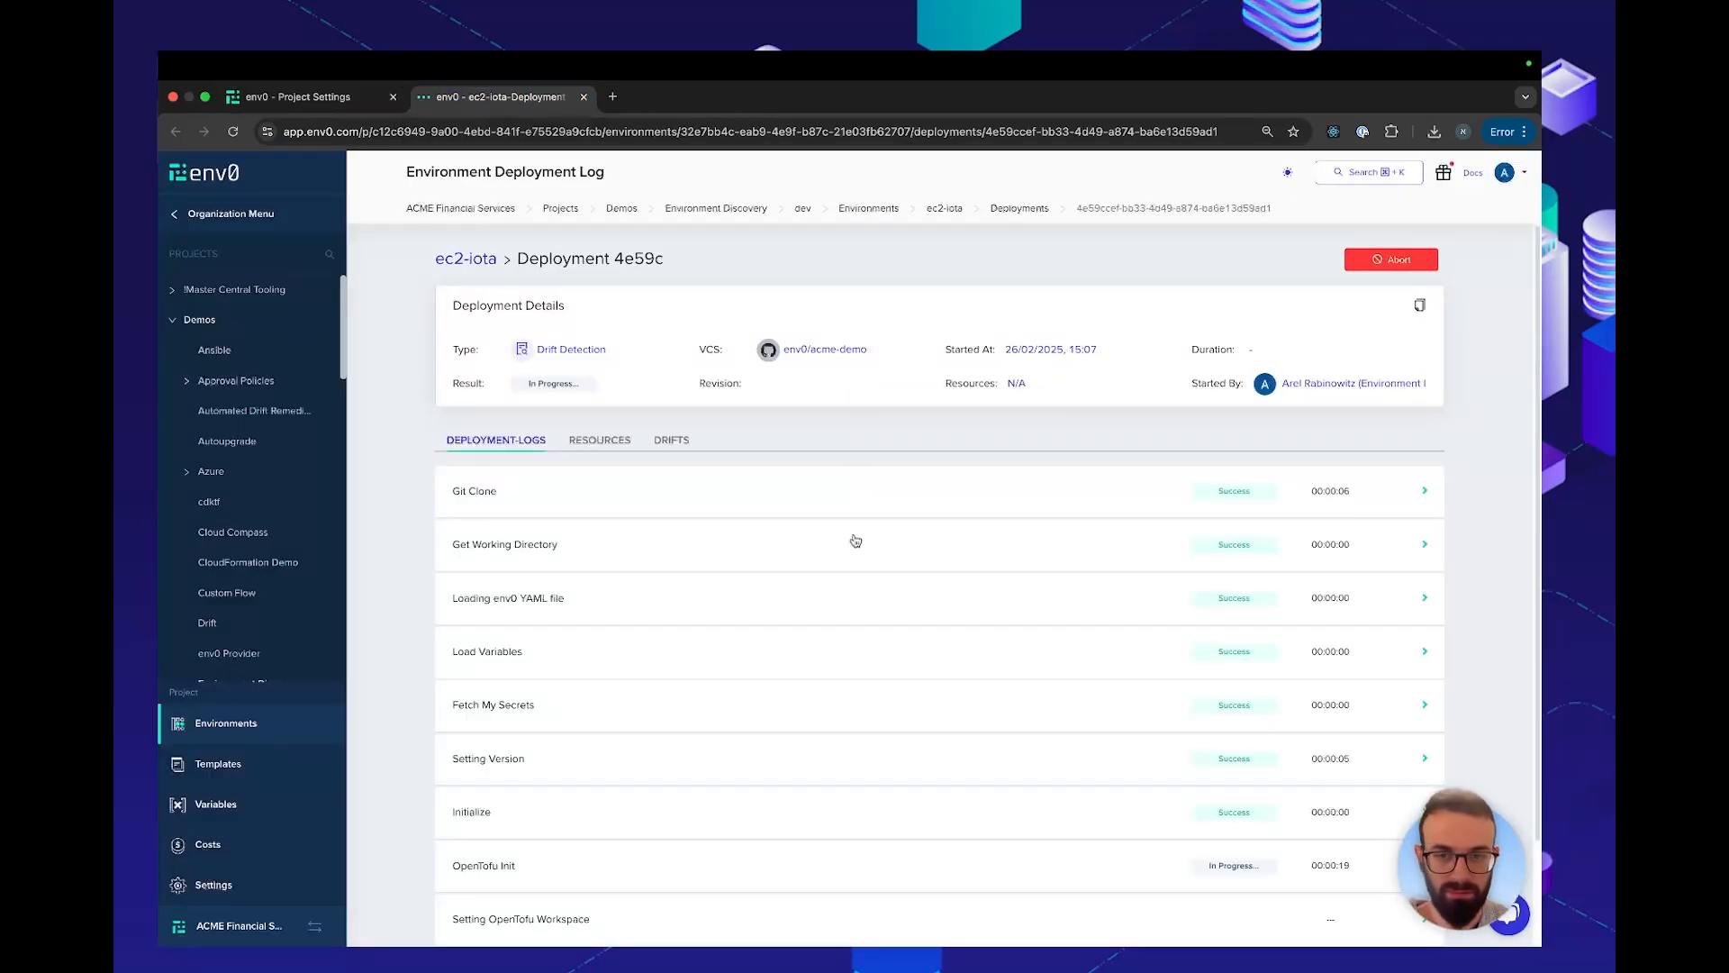
scroll(855, 540, "down", 3)
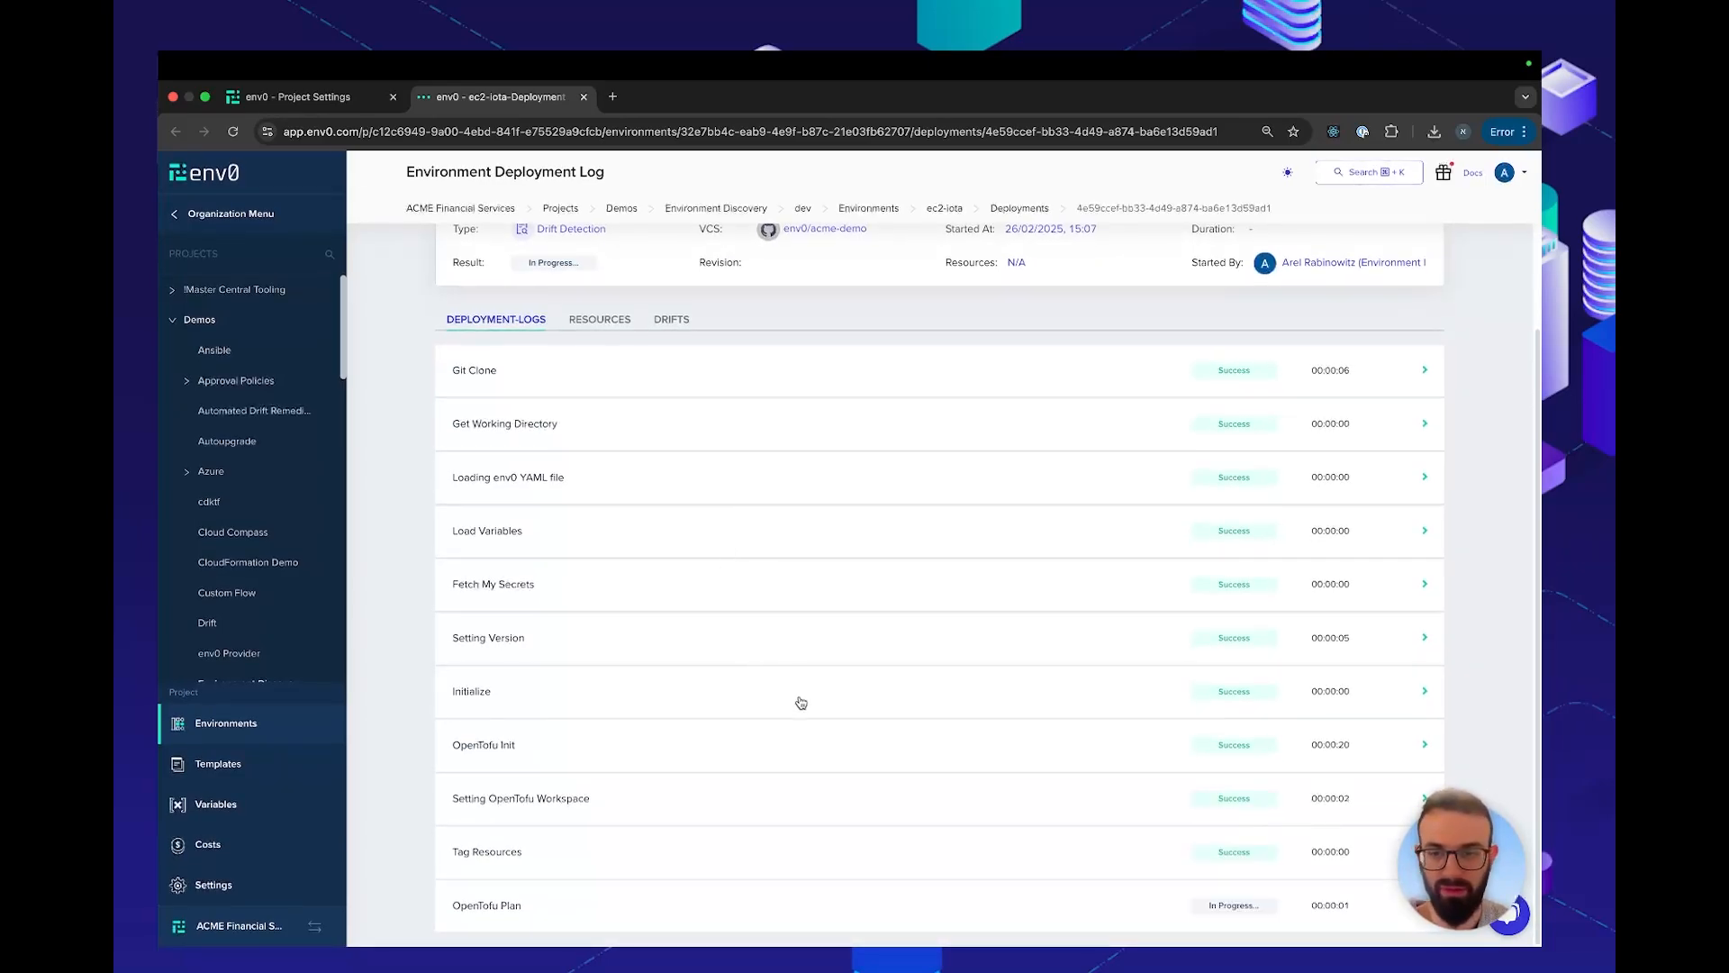
Examine the OpenTofu Init log for the backend, module and provider initialization, and collapse it
left_click(759, 761)
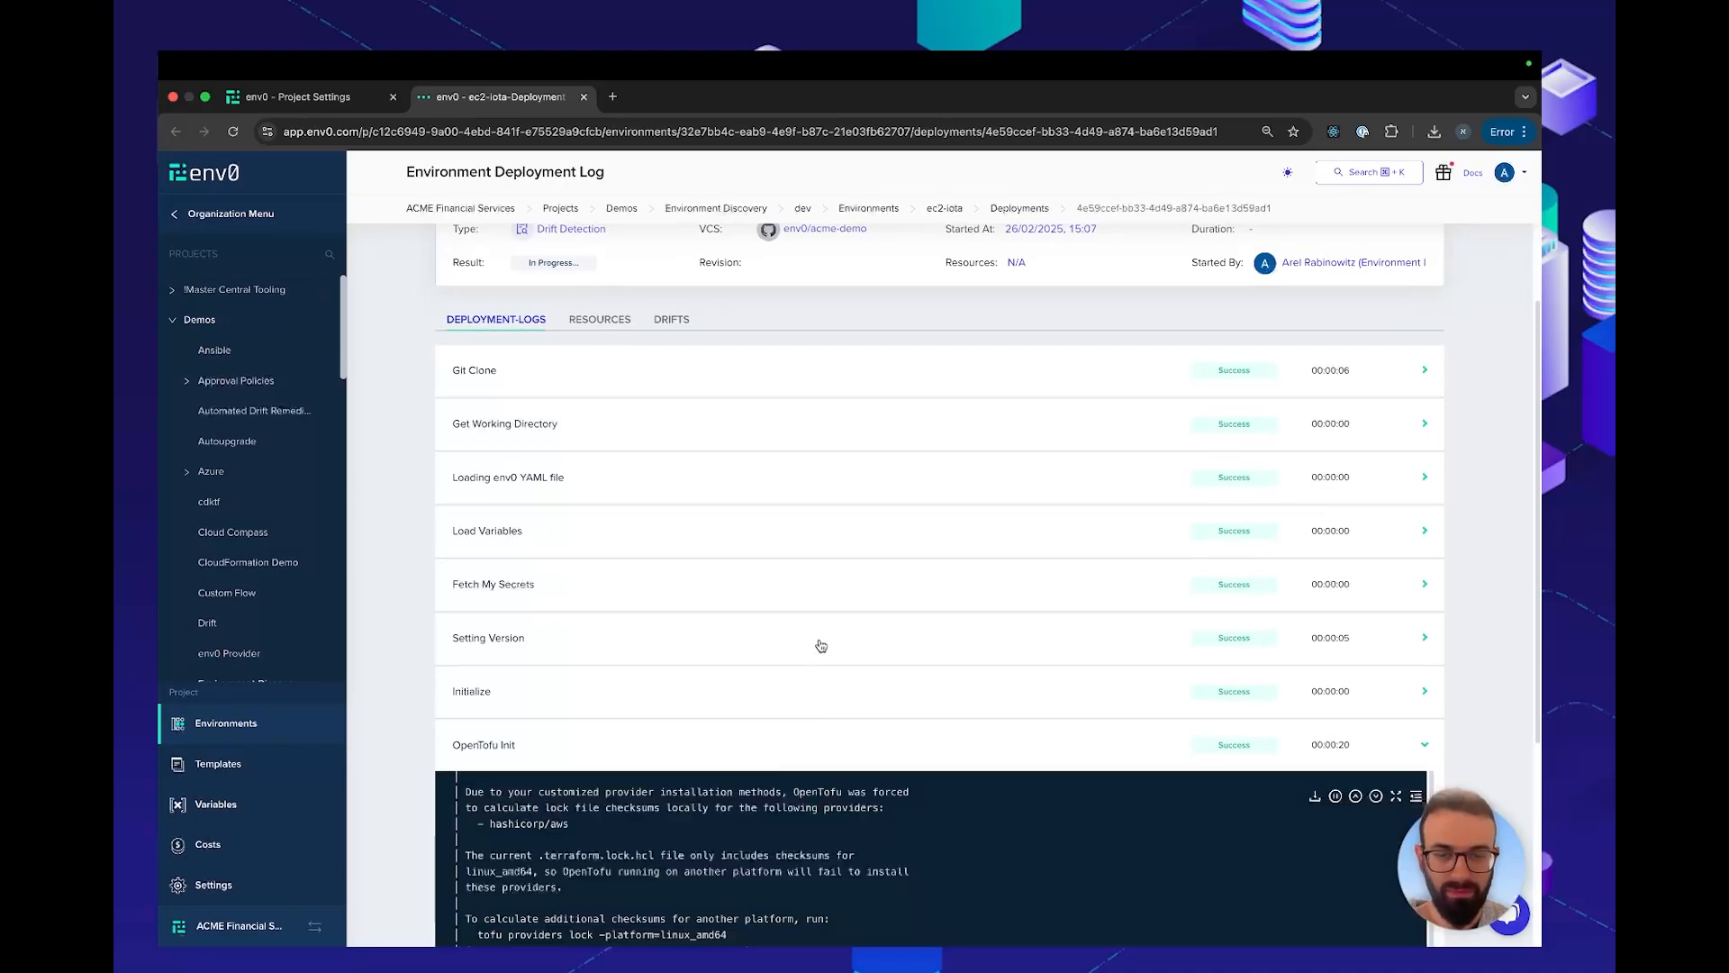
scroll(821, 645, "up", 5)
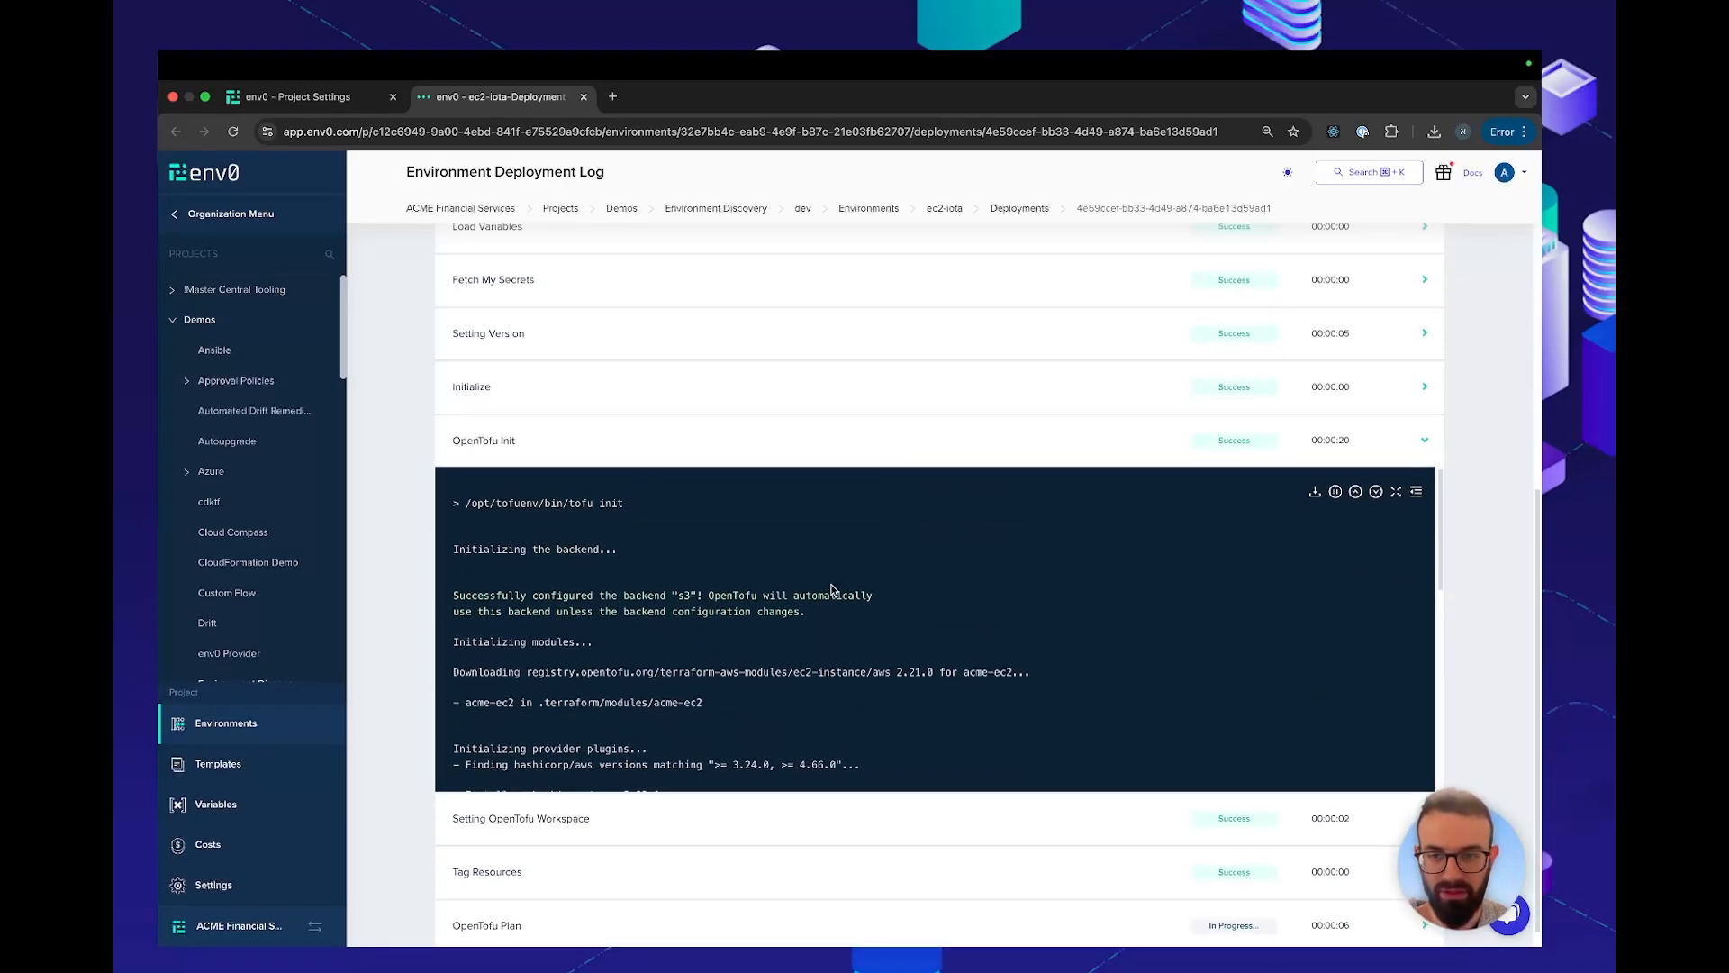
scroll(832, 590, "down", 5)
scroll(832, 589, "up", 6)
scroll(592, 599, "down", 1)
scroll(591, 599, "down", 6)
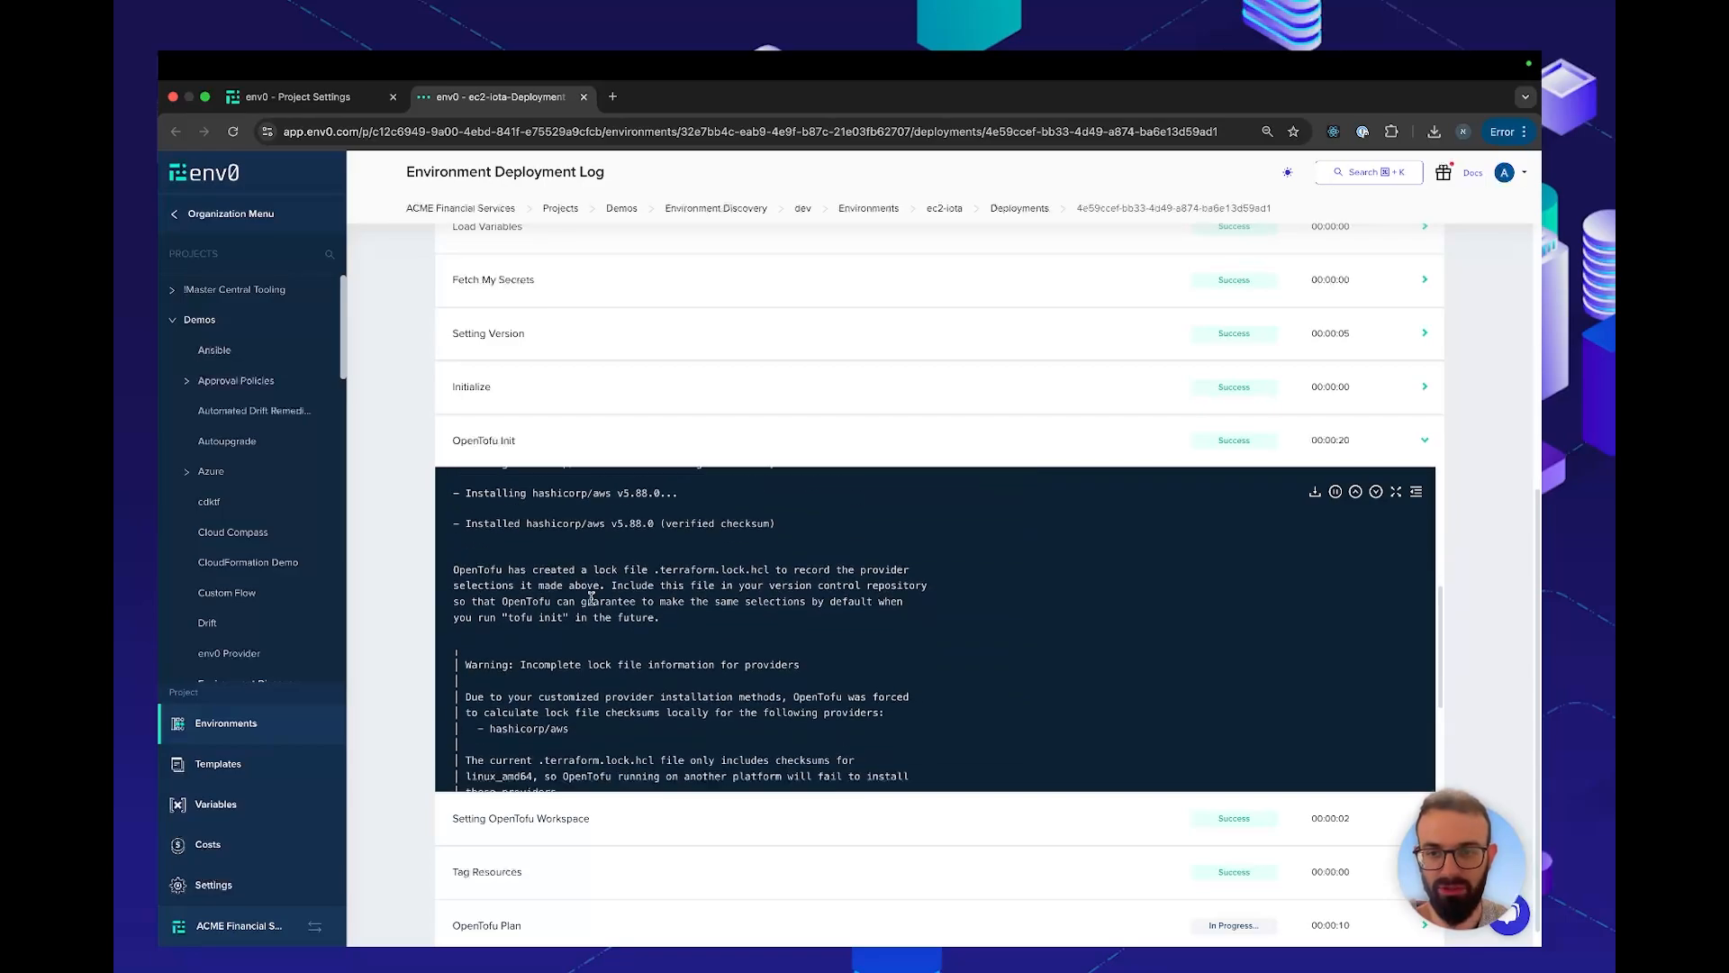
left_click(661, 448)
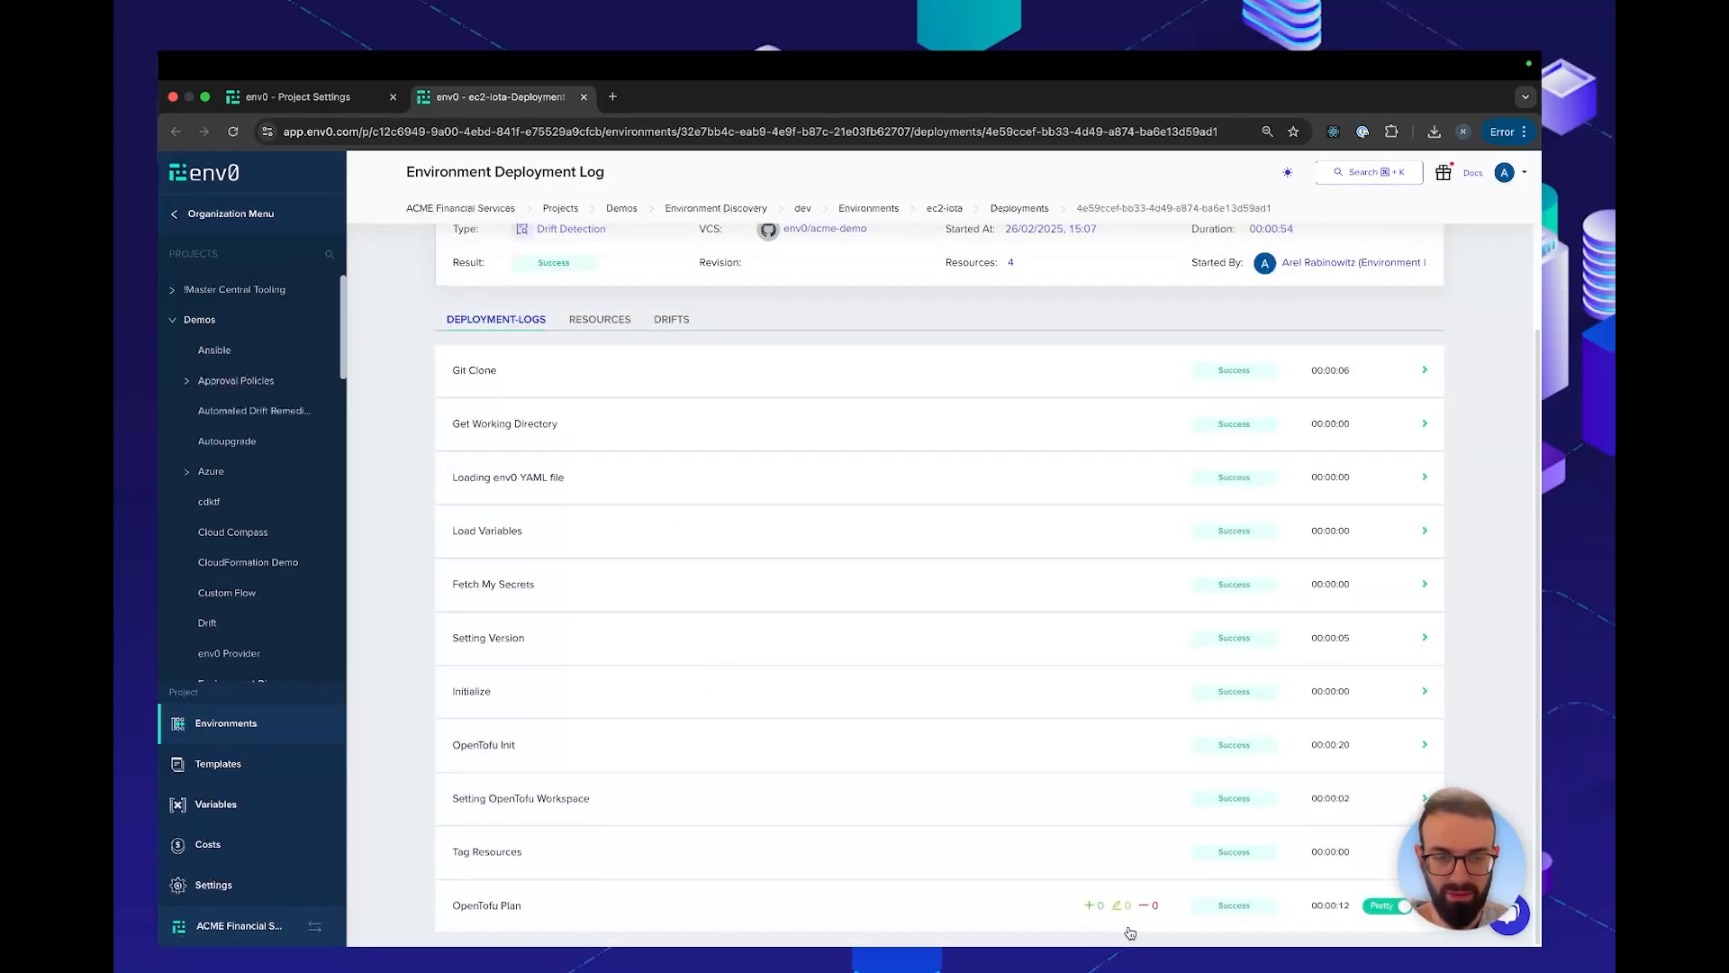
Expand the OpenTofu Plan log in plain text view and read the plan output for infrastructure changes
left_click(1069, 902)
left_click(1401, 737)
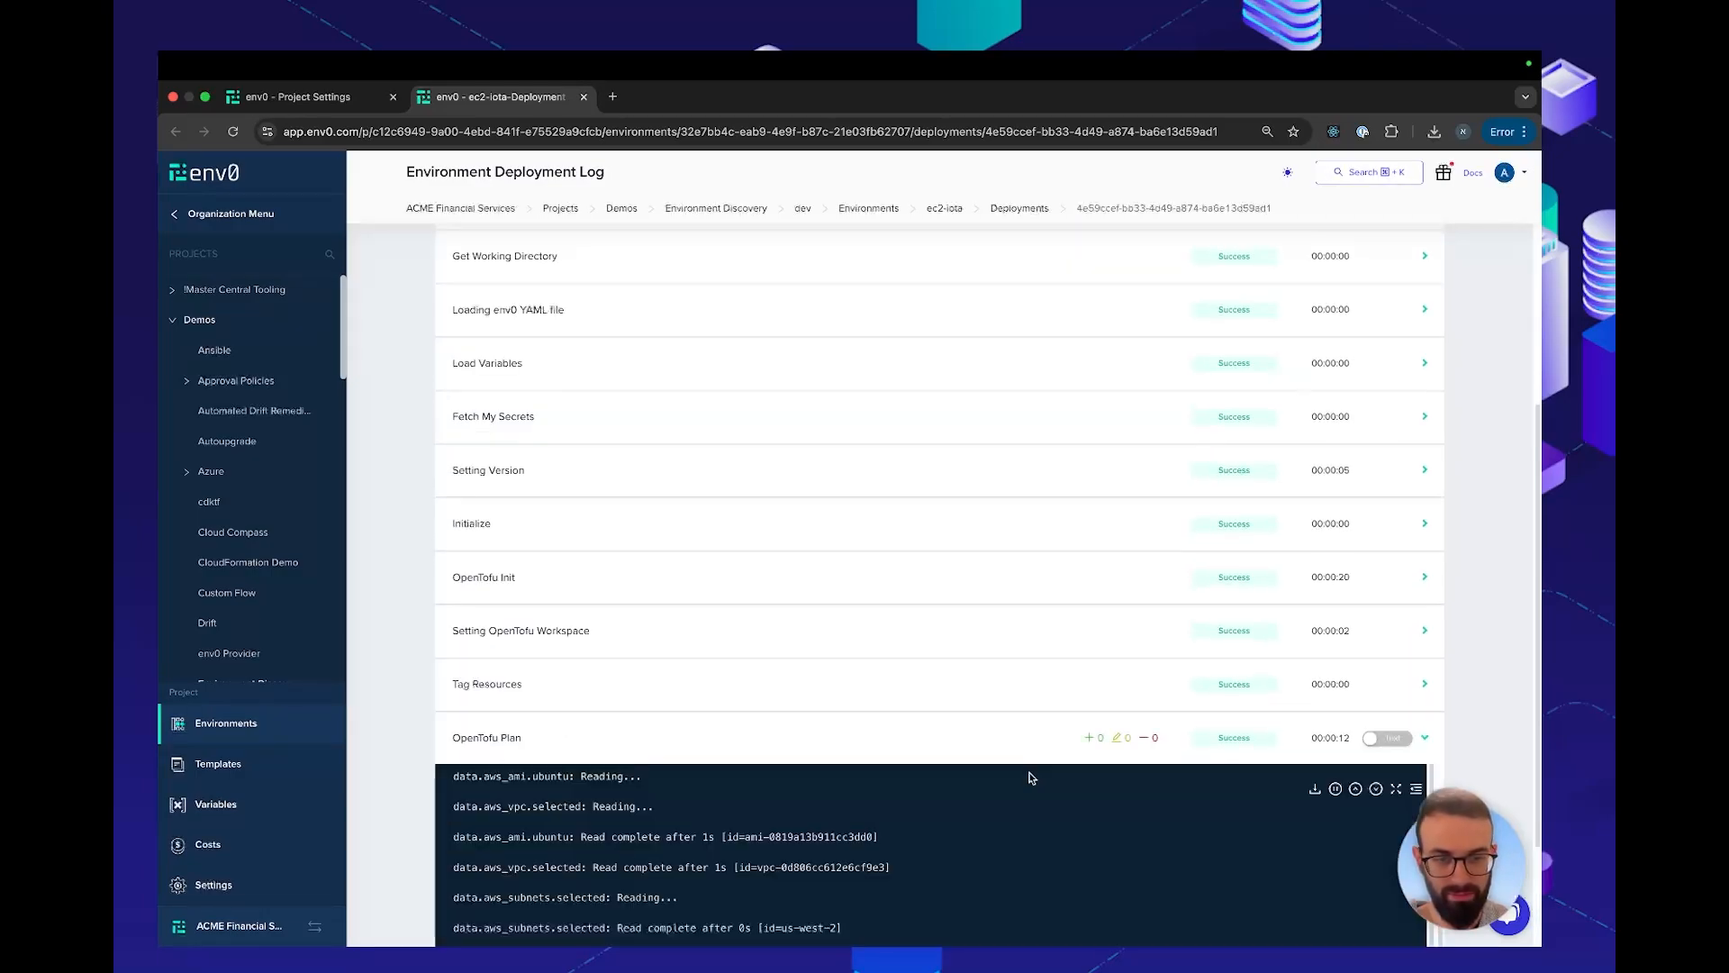
scroll(990, 820, "down", 3)
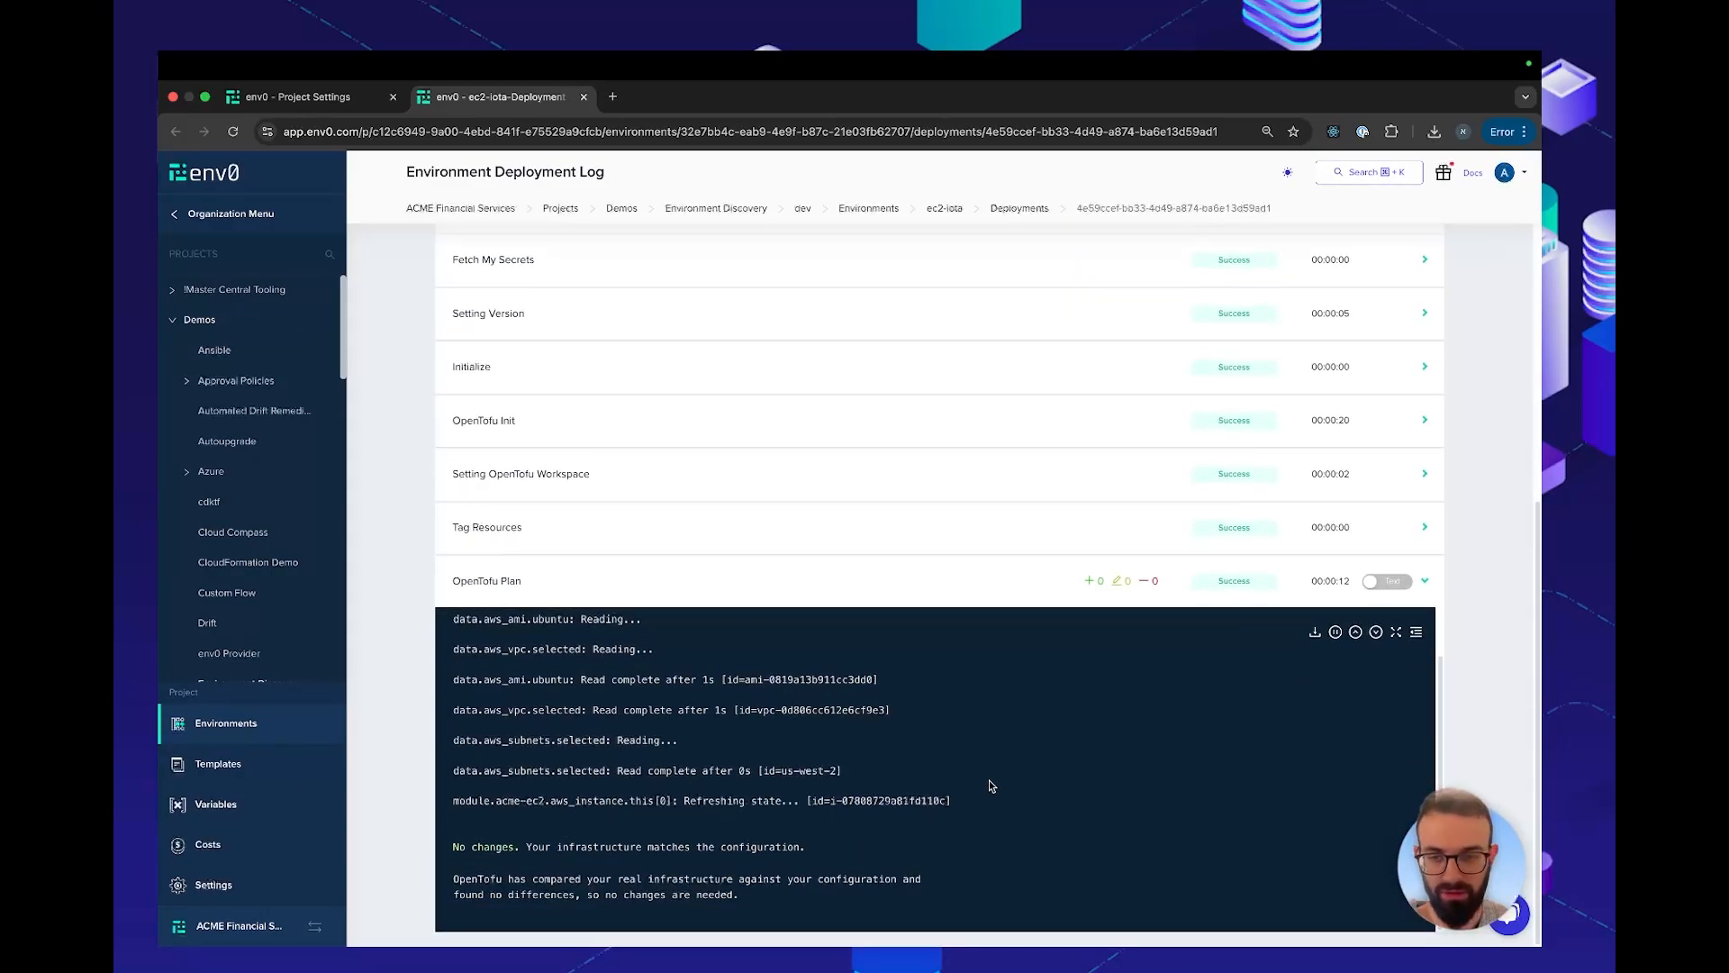
scroll(990, 785, "down", 1)
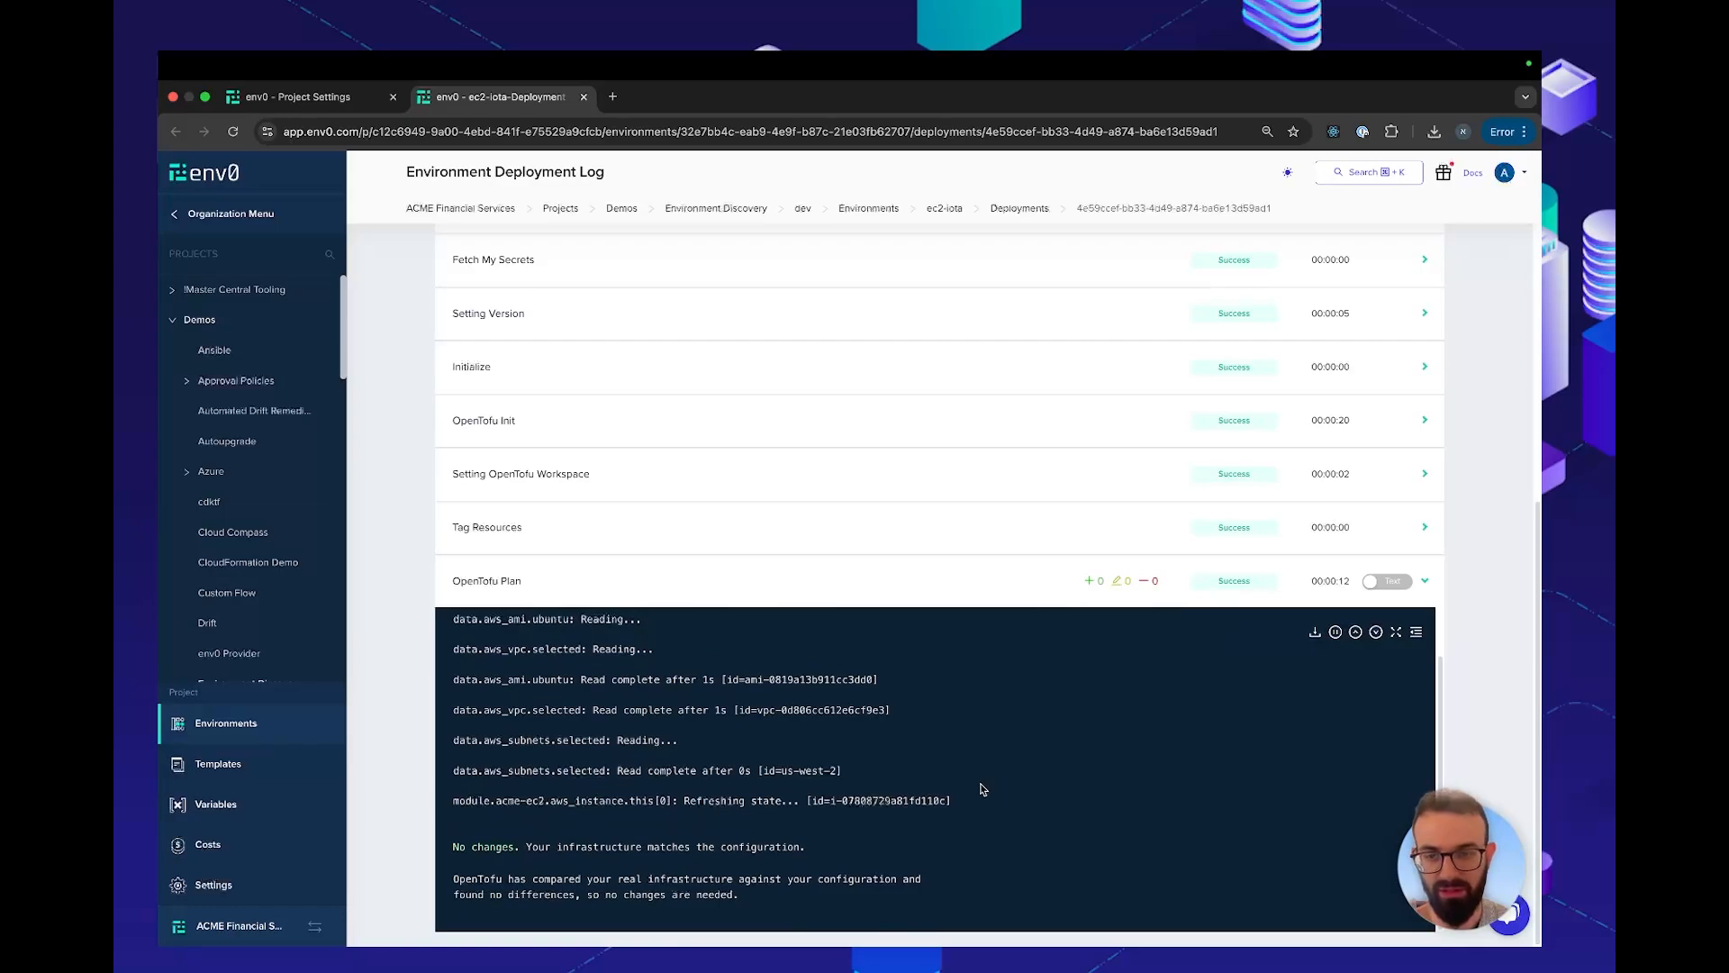
Check the import status of ec2-iota in the environment discovery settings, and return to its deployment log
left_click(334, 100)
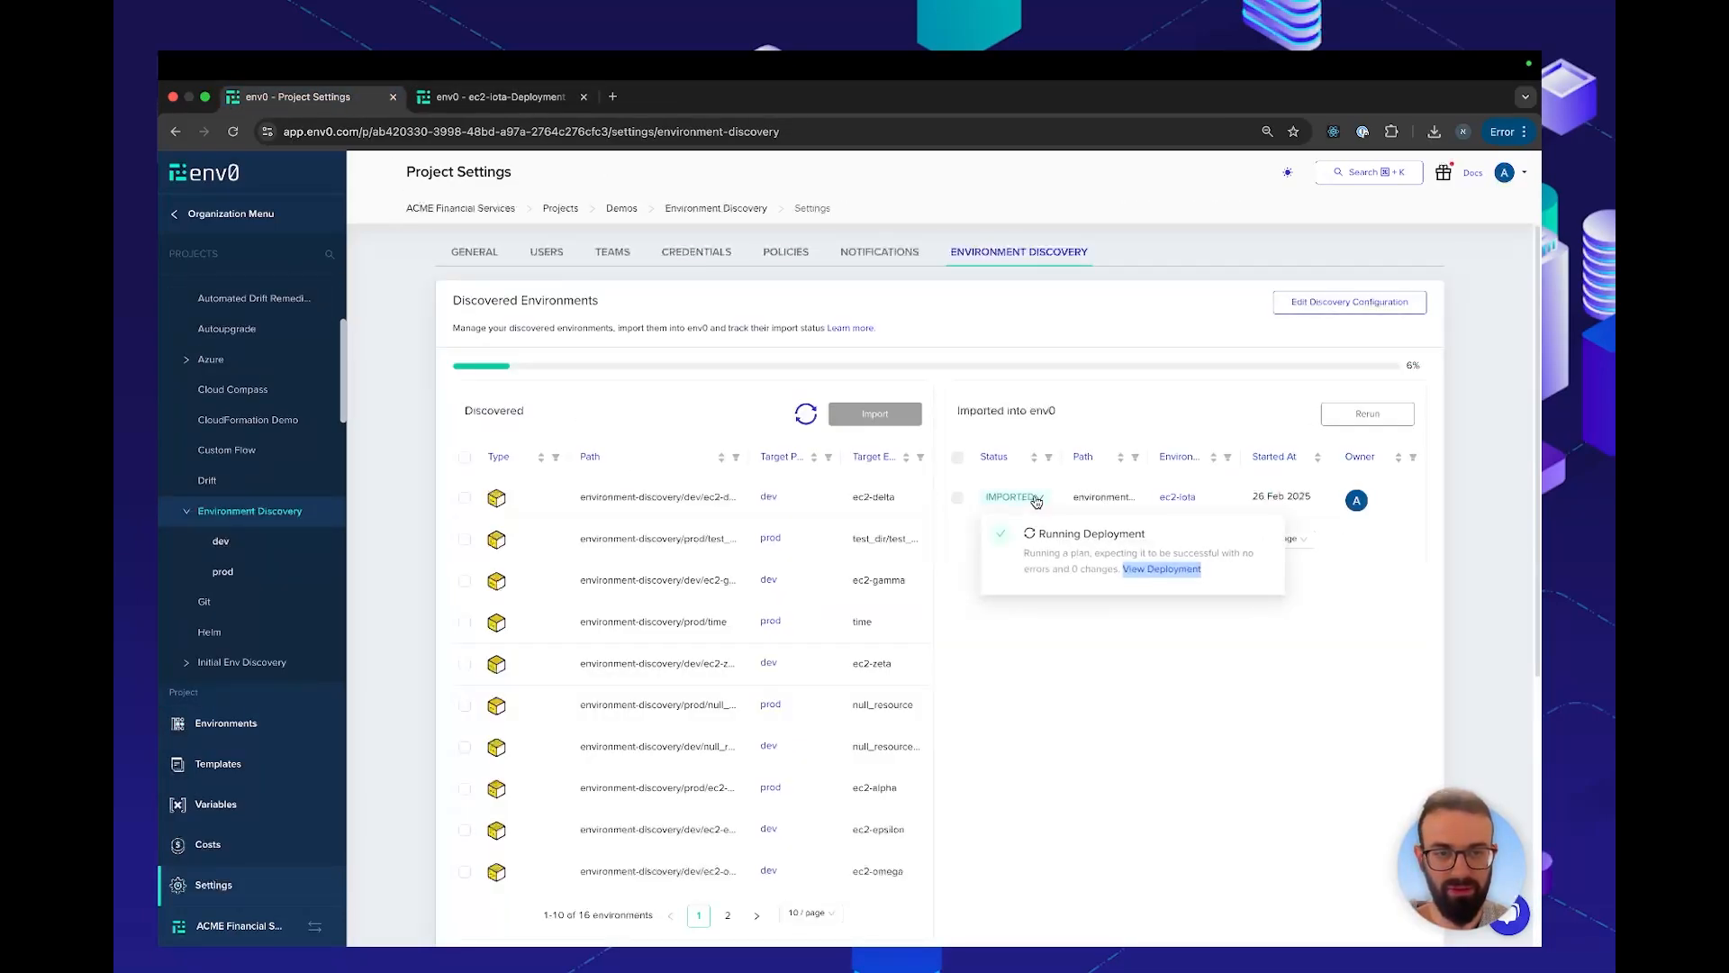
left_click(495, 97)
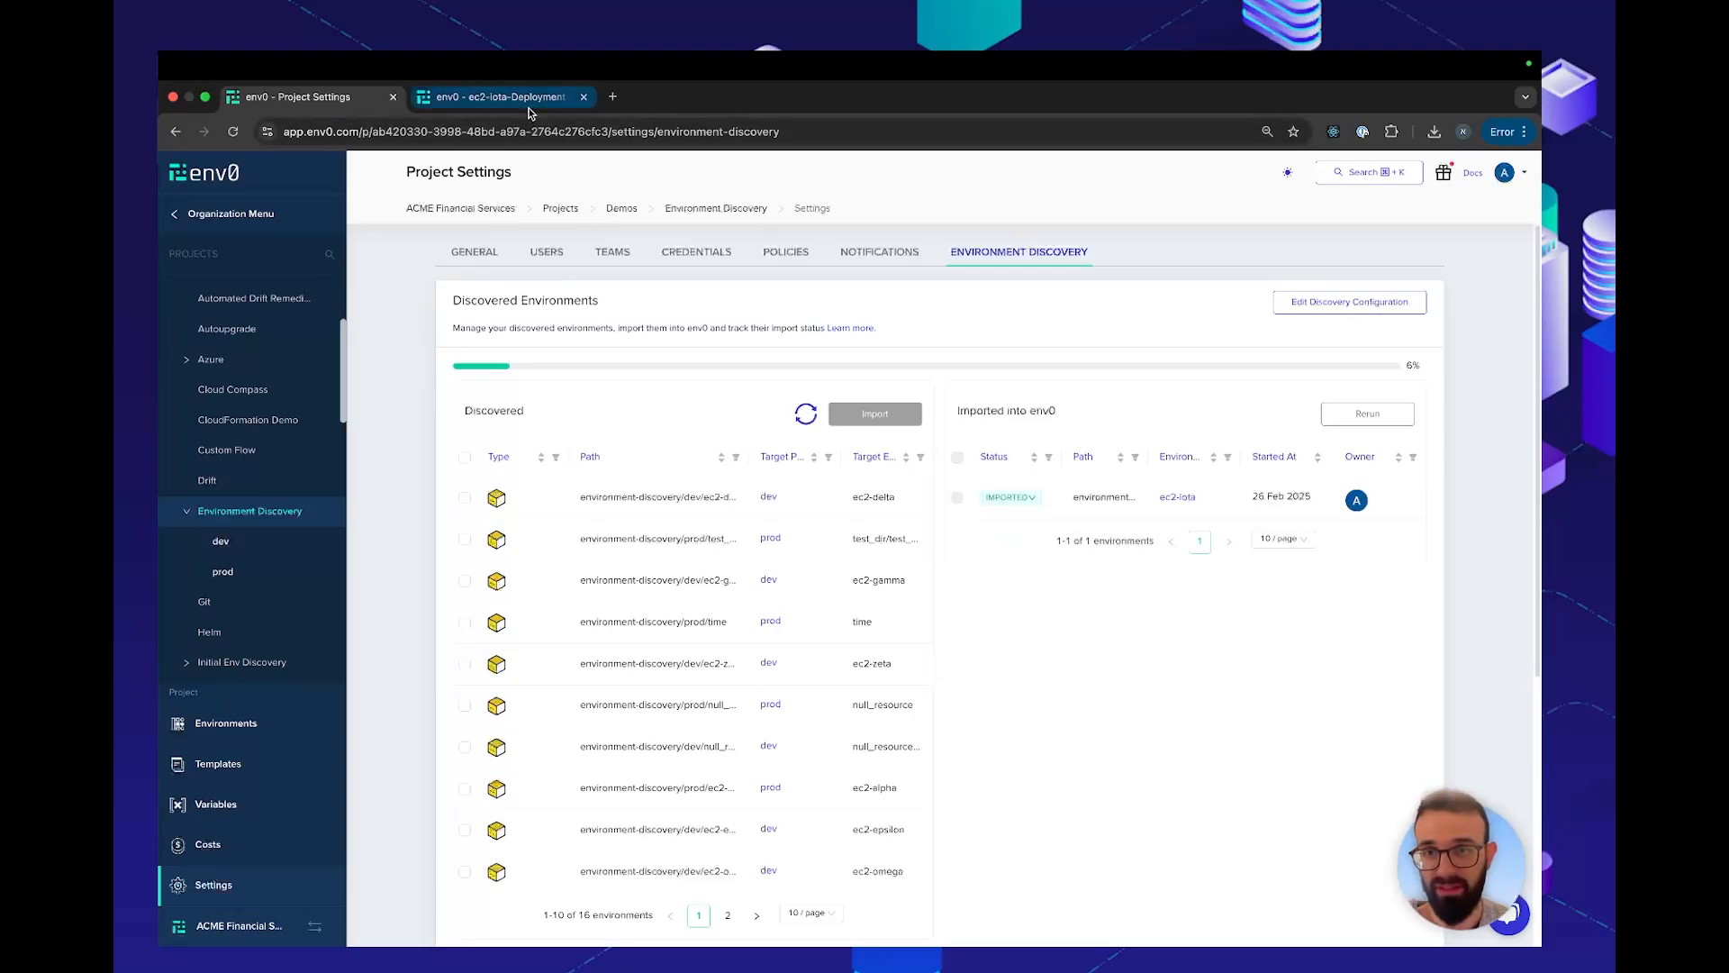